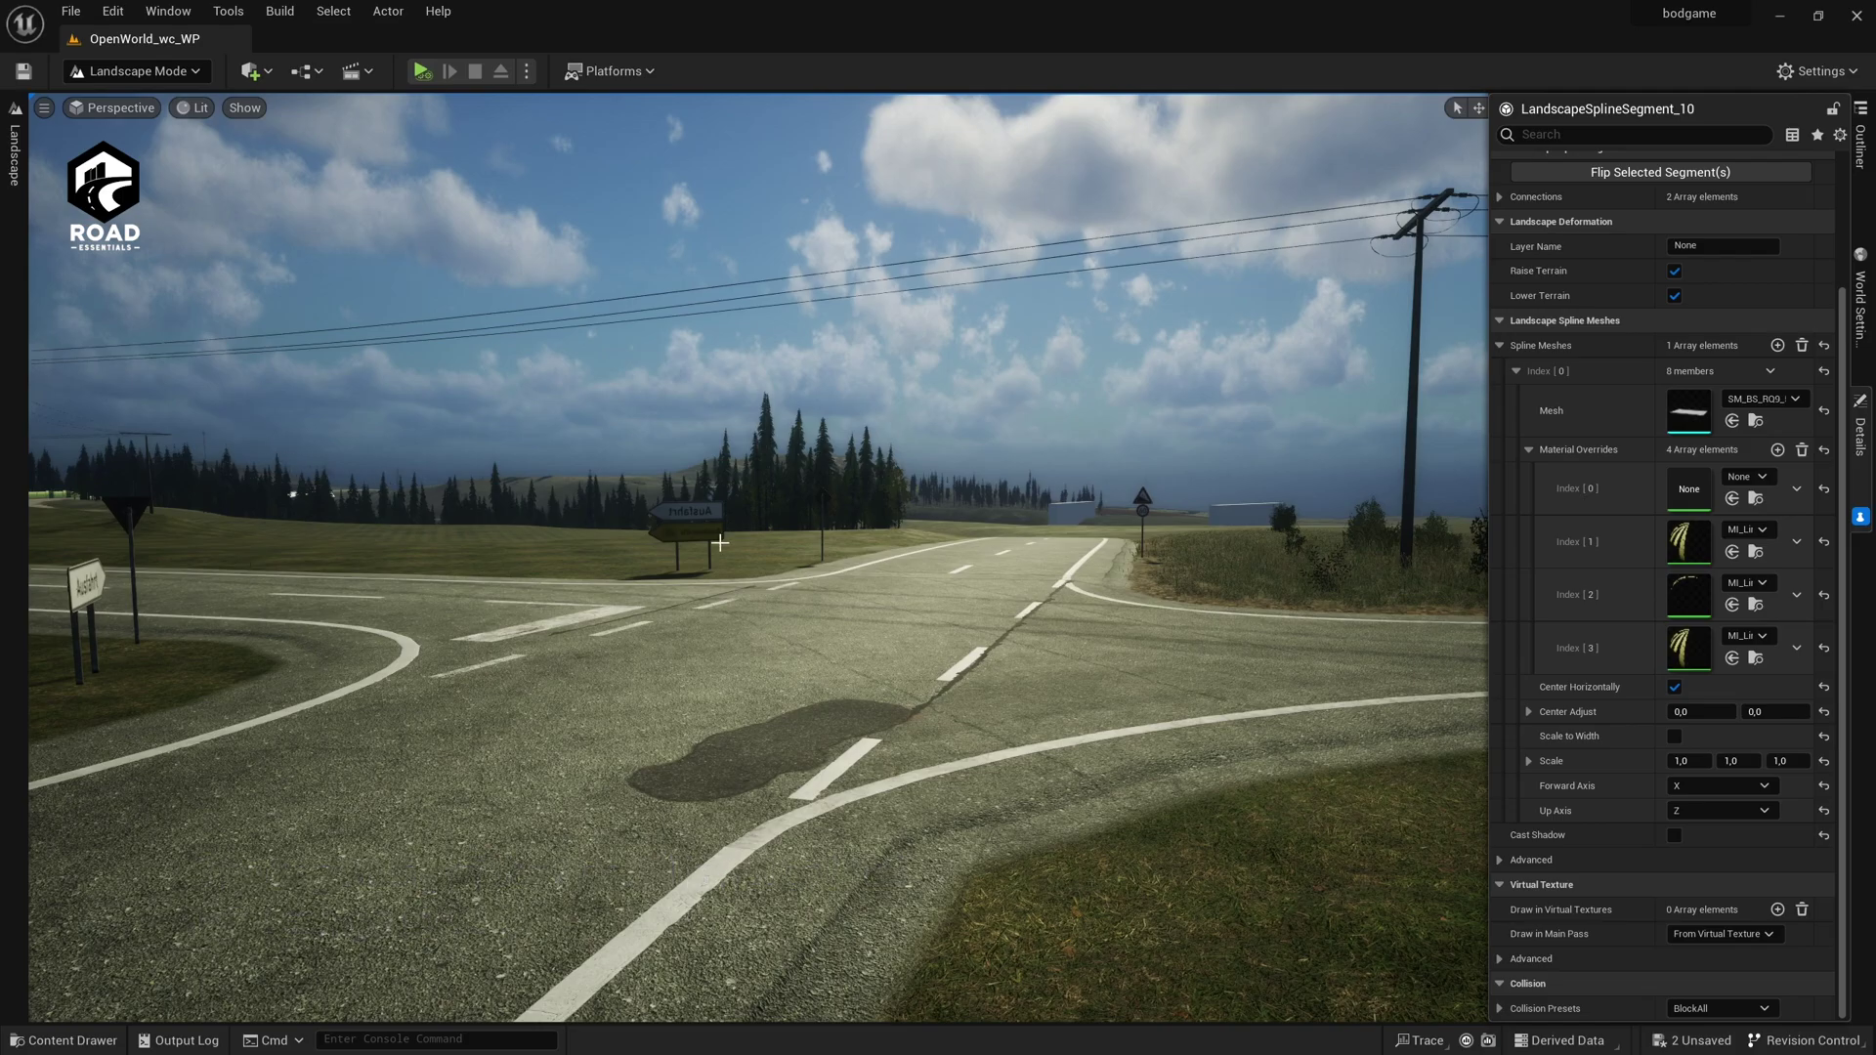
# Inspect the road network and the yellow line markings on the curved rural road section.
pyautogui.press('w')
pyautogui.moveTo(799, 562); pyautogui.dragTo(924, 674, button='right')
pyautogui.press('s')
pyautogui.press('w')
pyautogui.press('s')
pyautogui.press('w')
pyautogui.press('s')
pyautogui.press('w')
pyautogui.moveTo(801, 684); pyautogui.dragTo(772, 684, button='right')
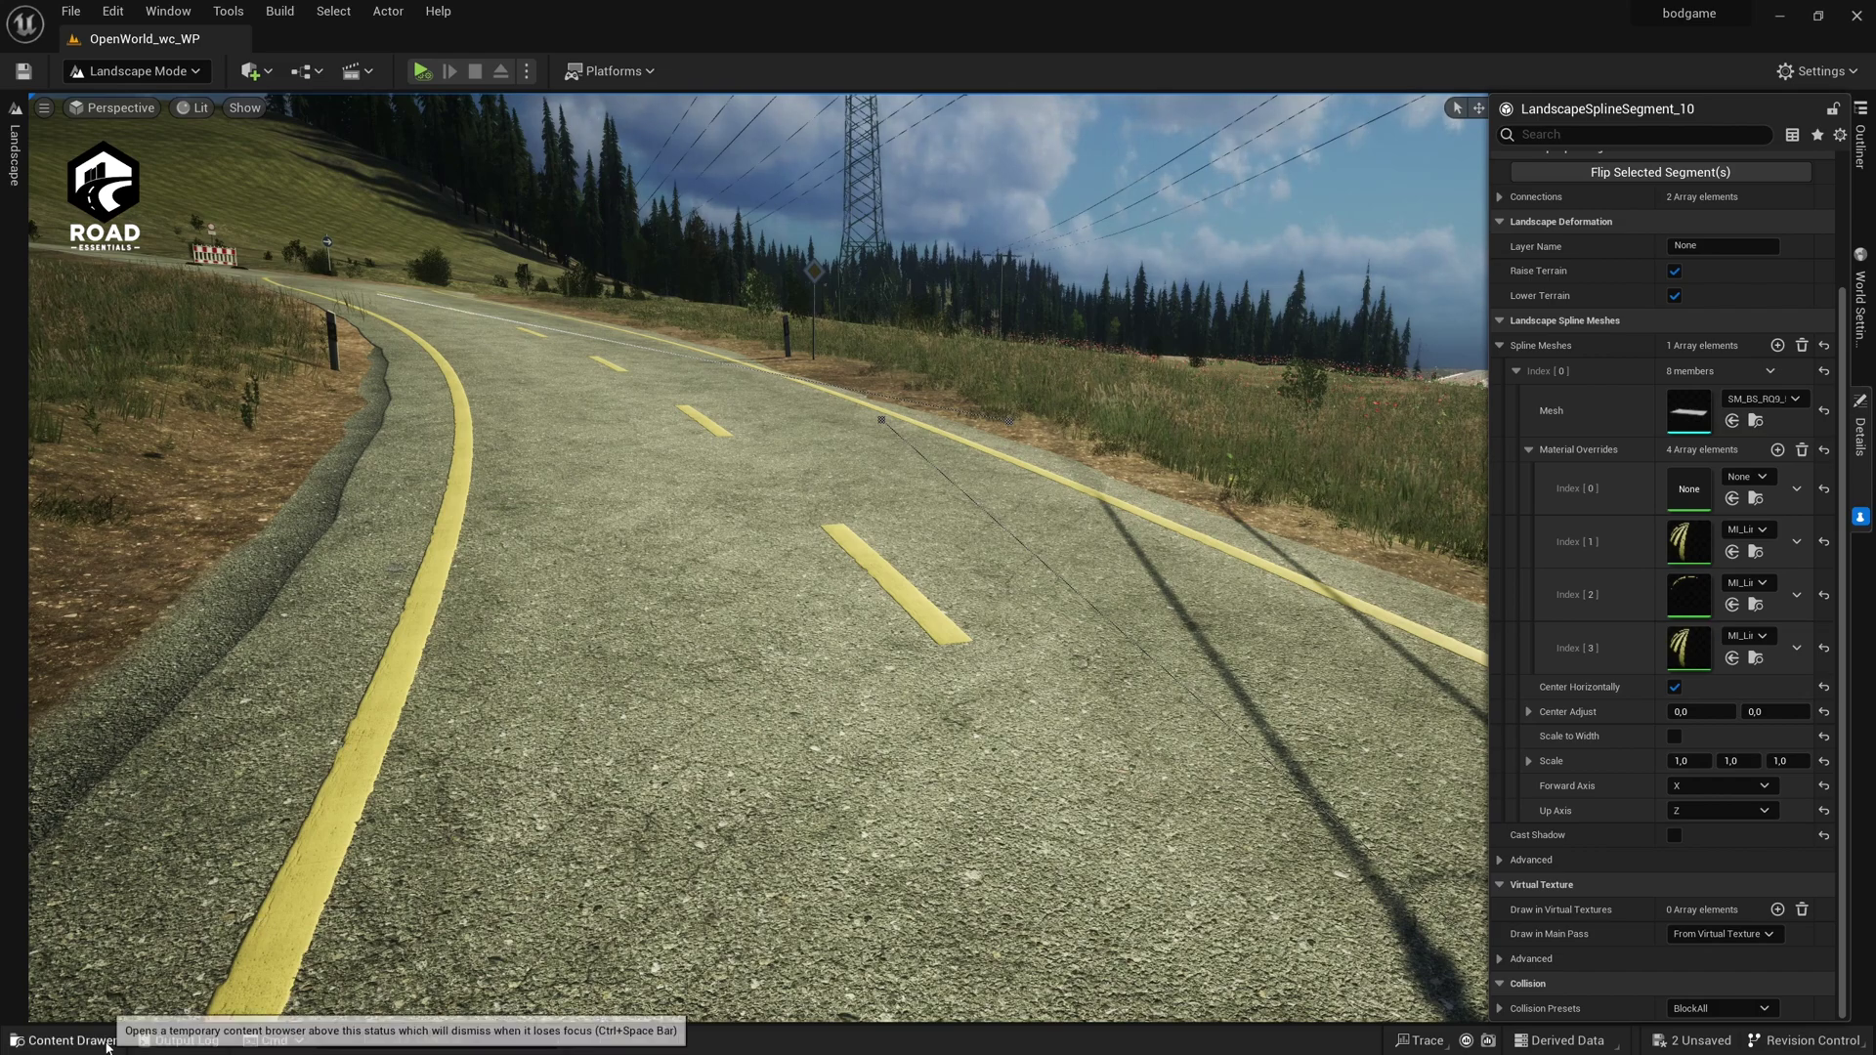
# Browse the project content to the RoadEssentails/Materials/Instances/Markings folder.
pyautogui.click(68, 1041)
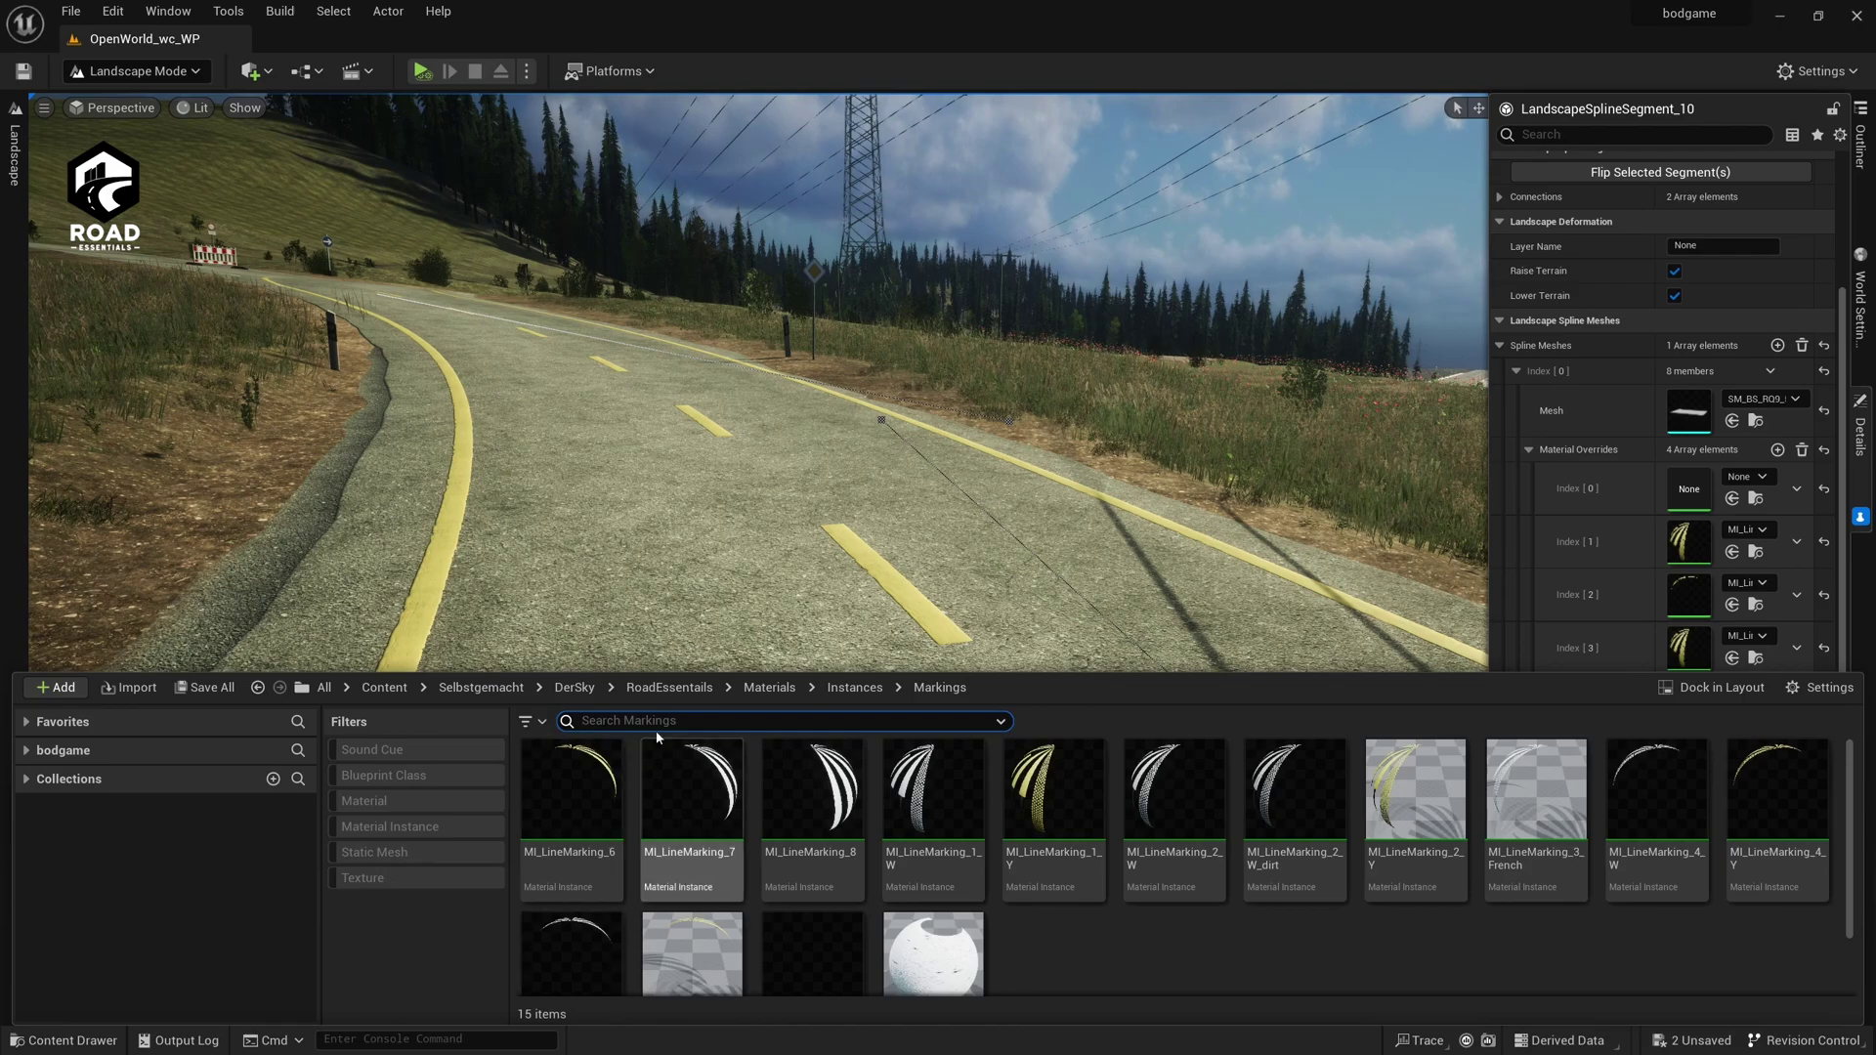
pyautogui.click(666, 689)
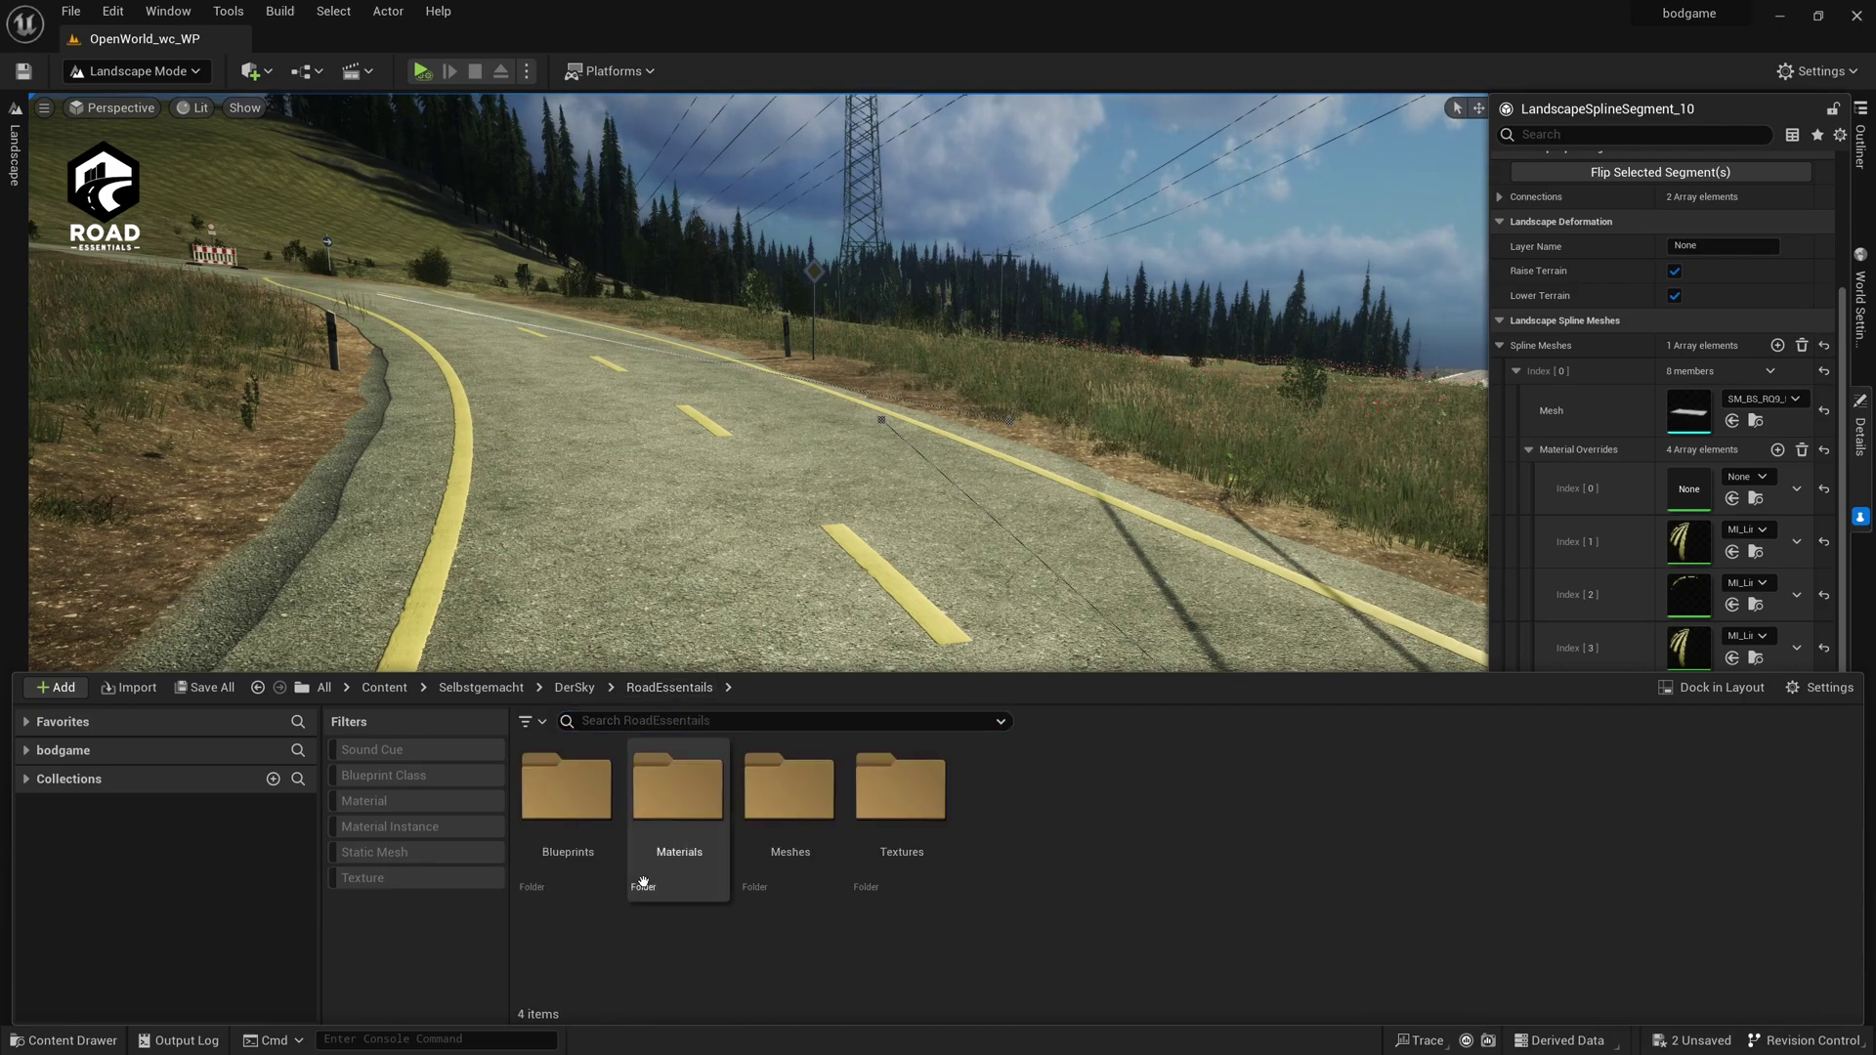
pyautogui.doubleClick(677, 796)
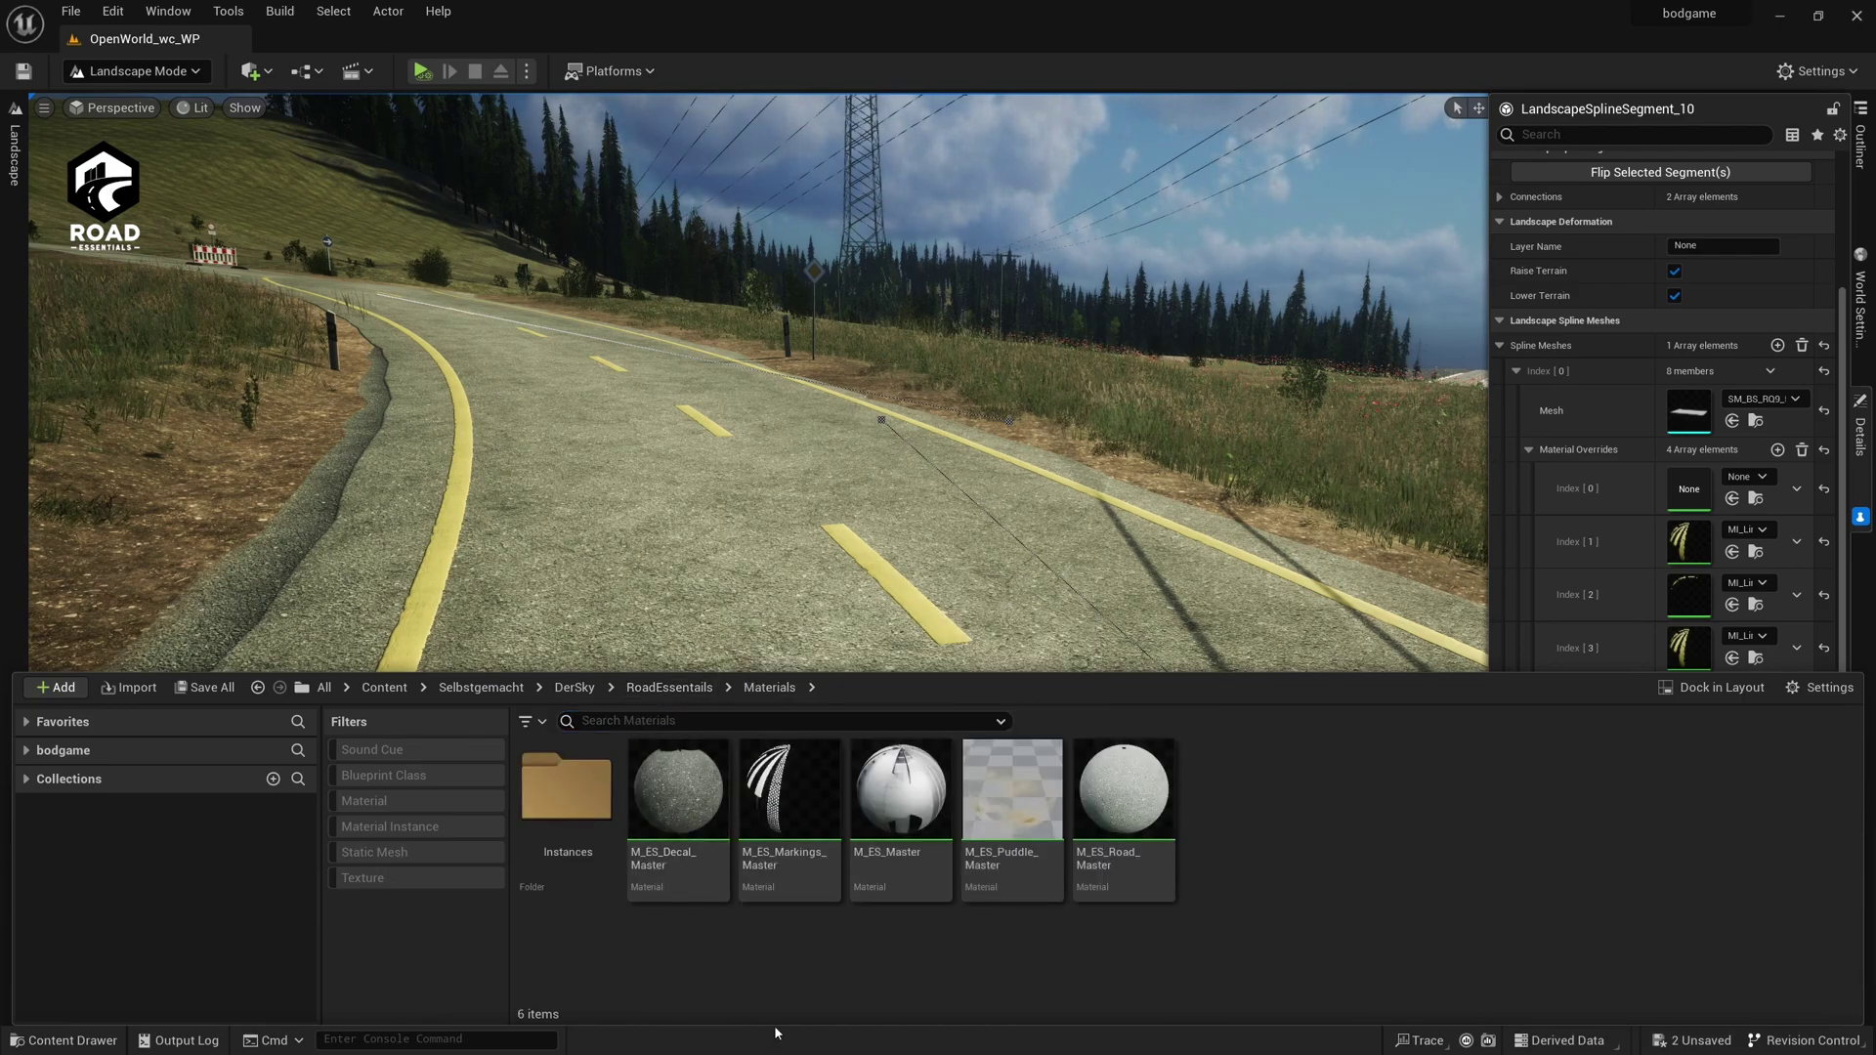
pyautogui.doubleClick(567, 791)
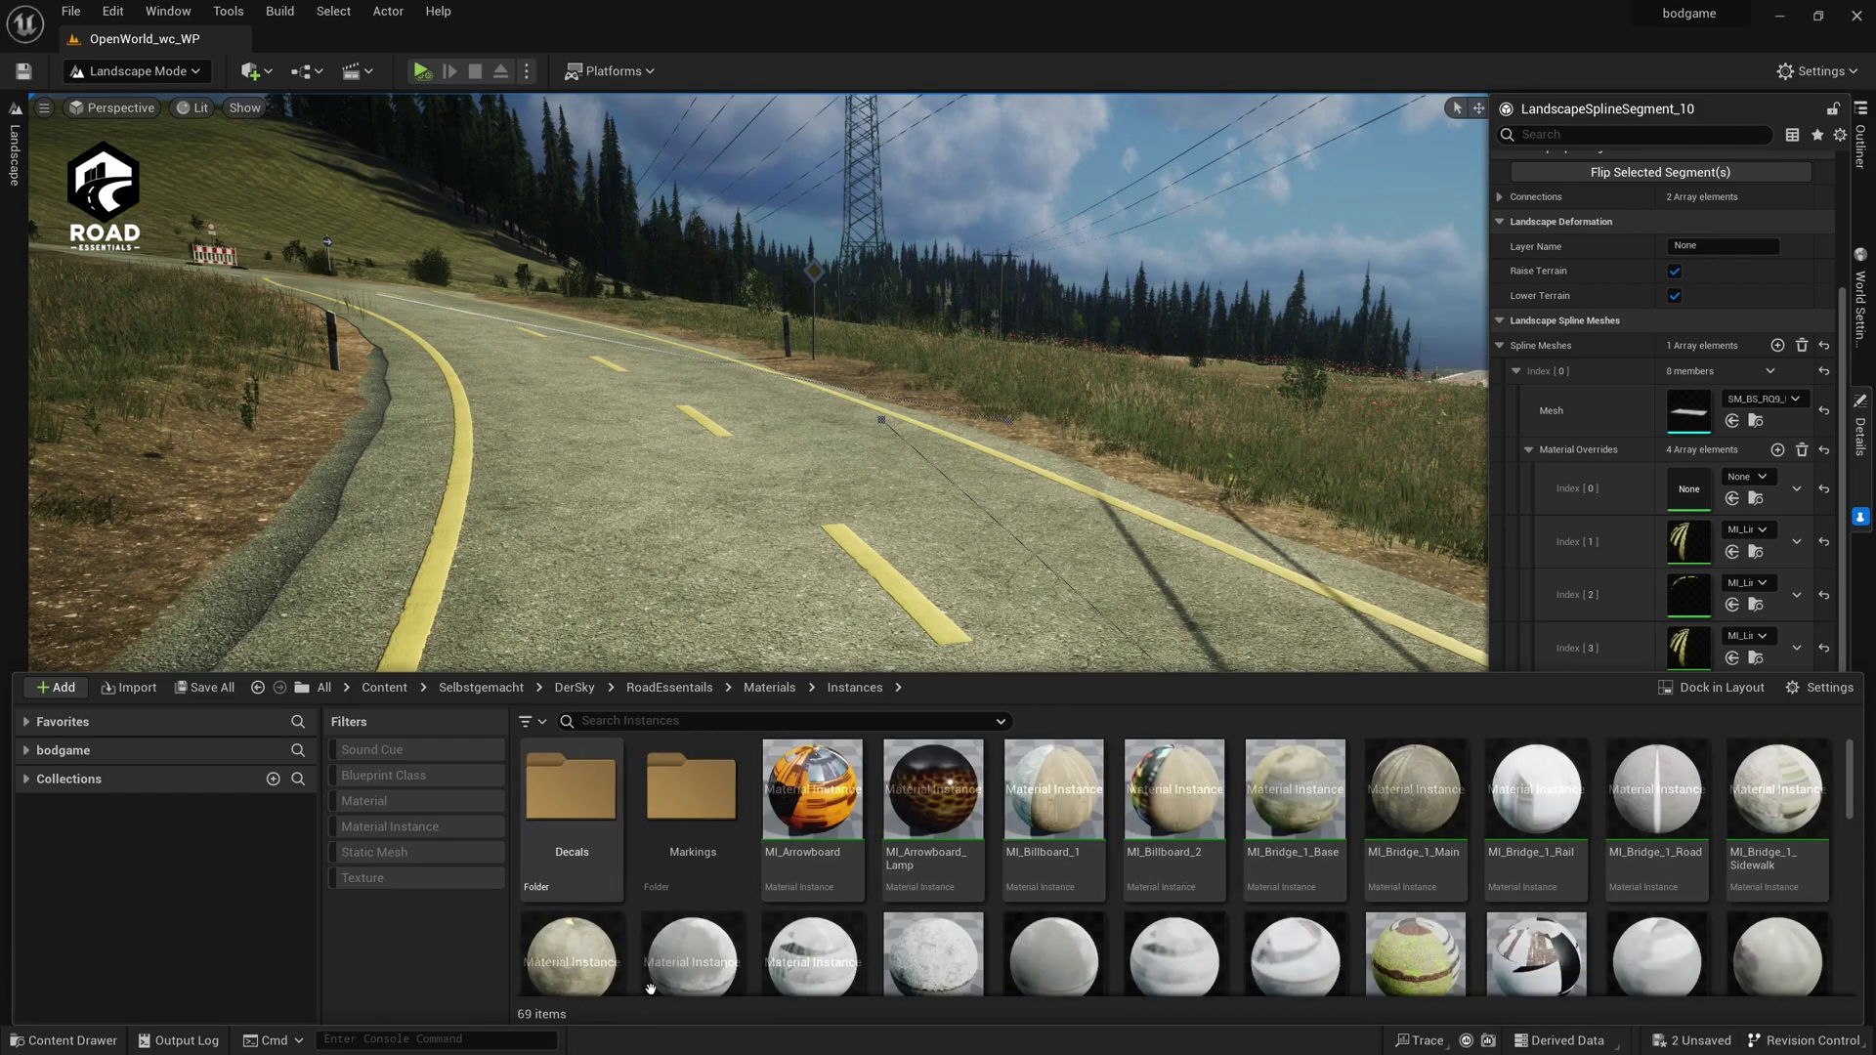
pyautogui.click(689, 857)
pyautogui.doubleClick(688, 803)
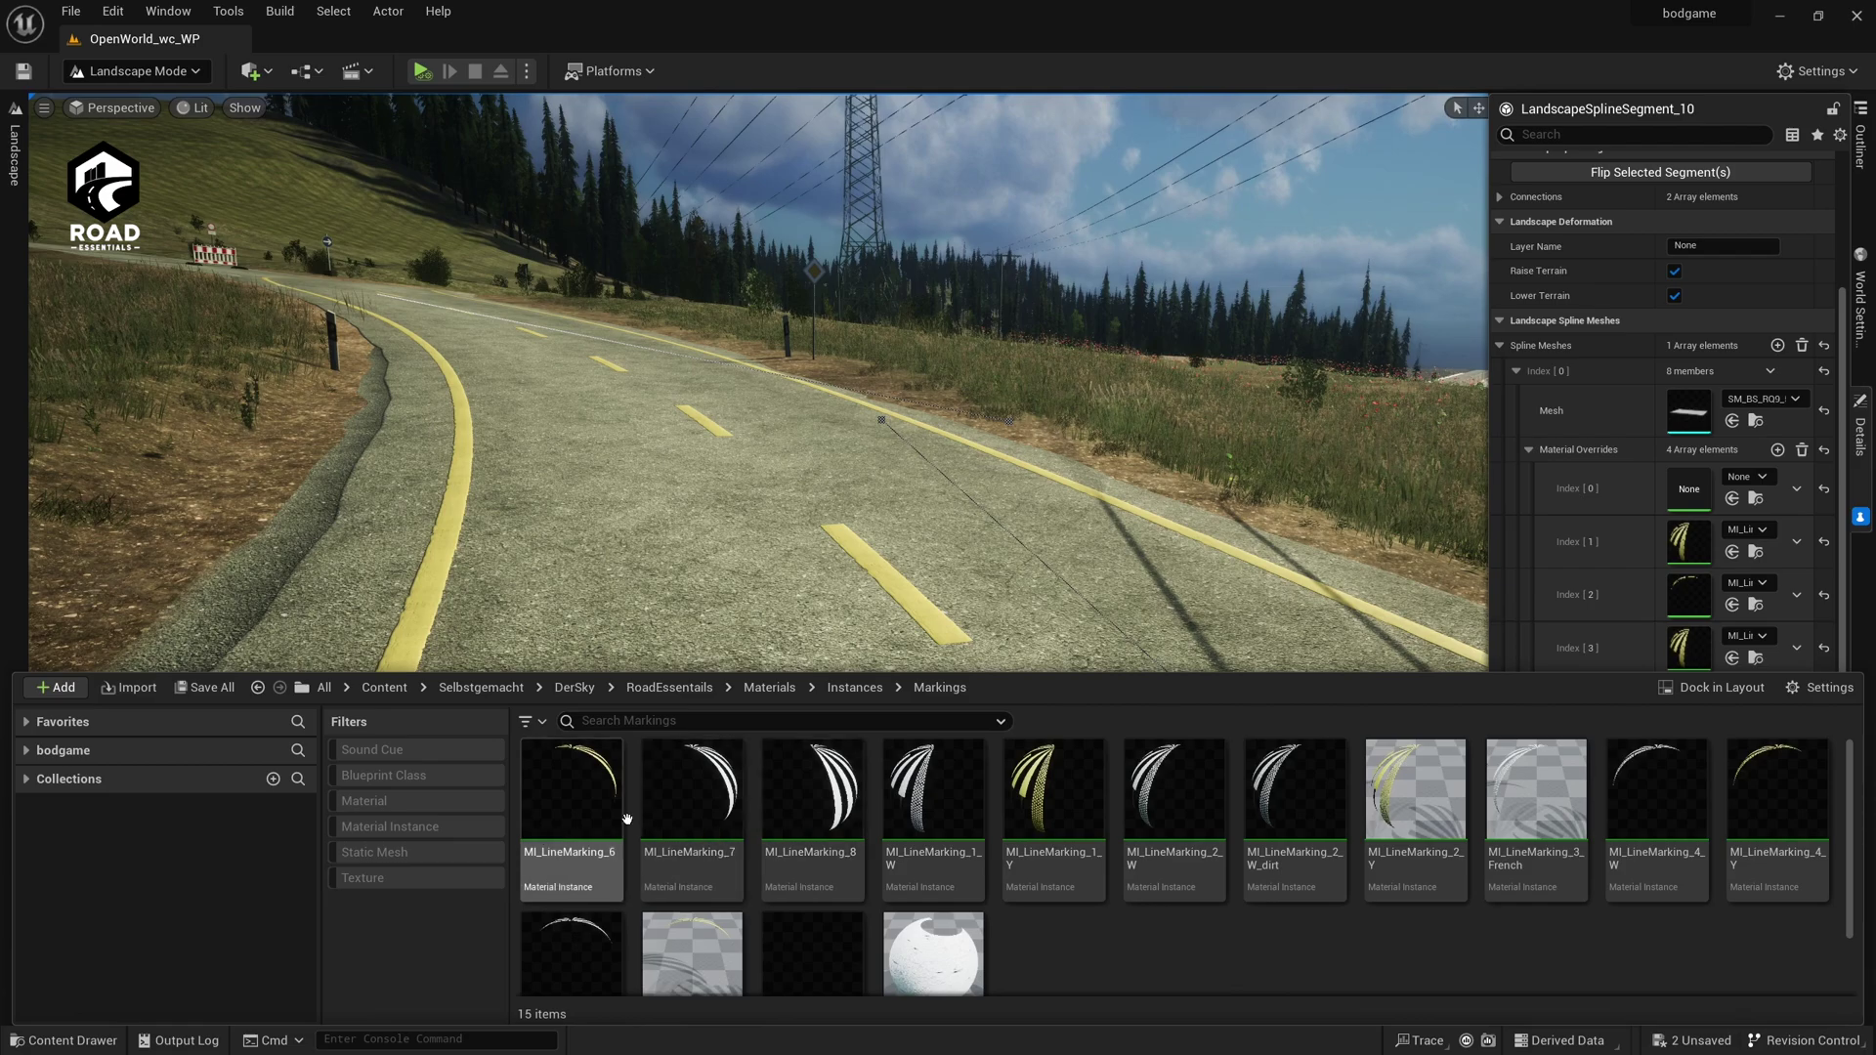
# Try MI_LineMarking_Invisible as the Index [1] material override of the road spline mesh, and undo it.
pyautogui.scroll(-2, 1173, 943)
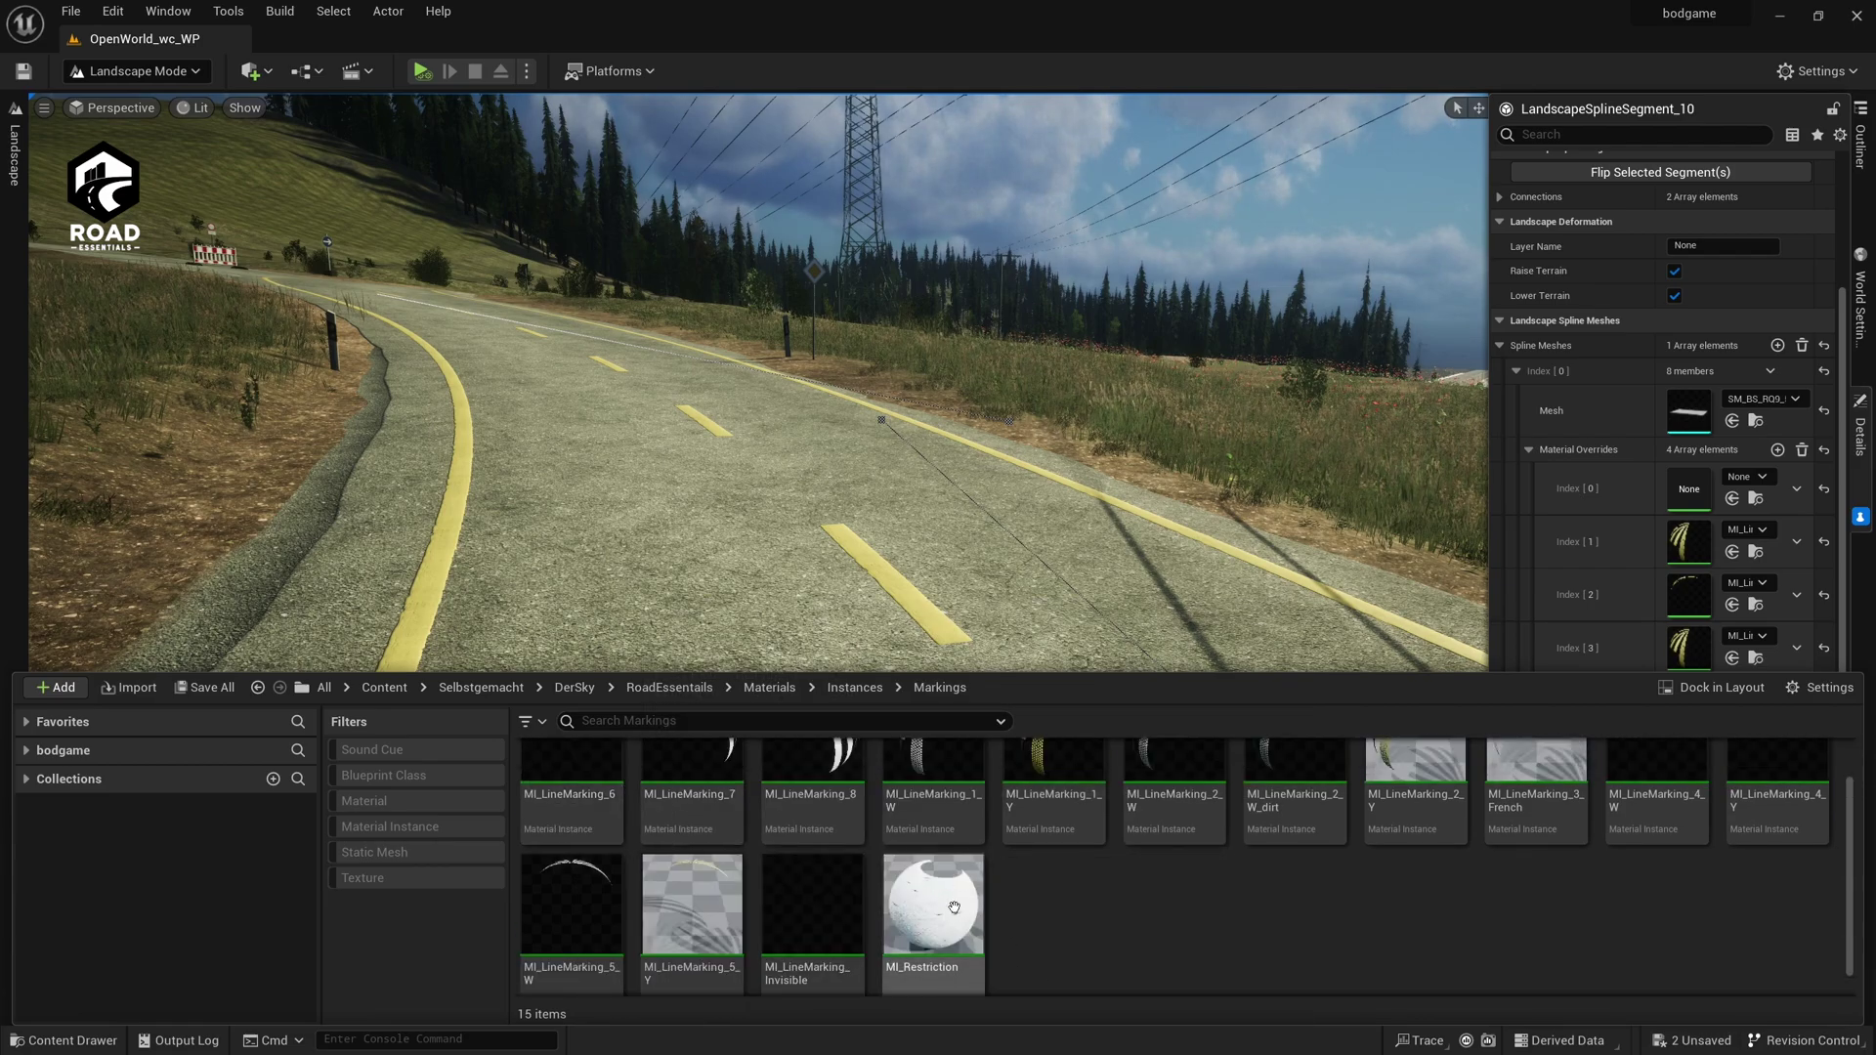
pyautogui.scroll(-1, 909, 953)
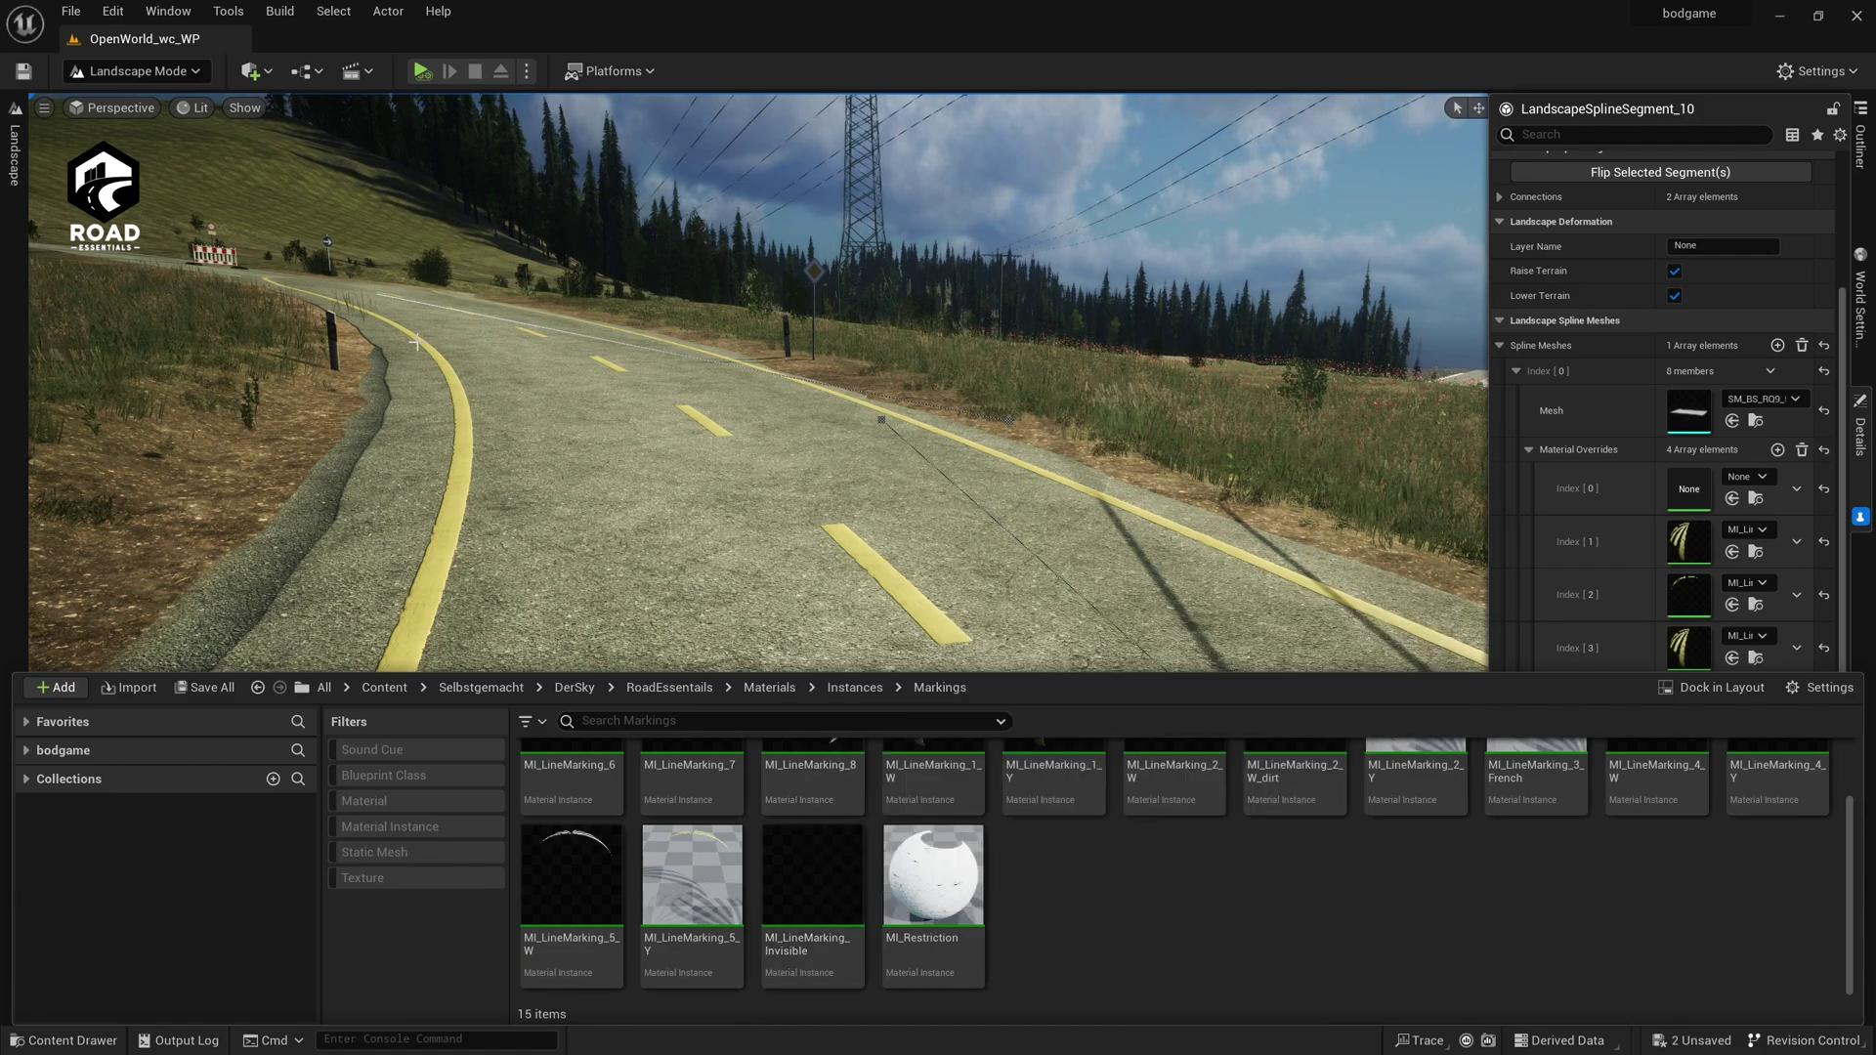
pyautogui.moveTo(816, 884); pyautogui.dragTo(1688, 542)
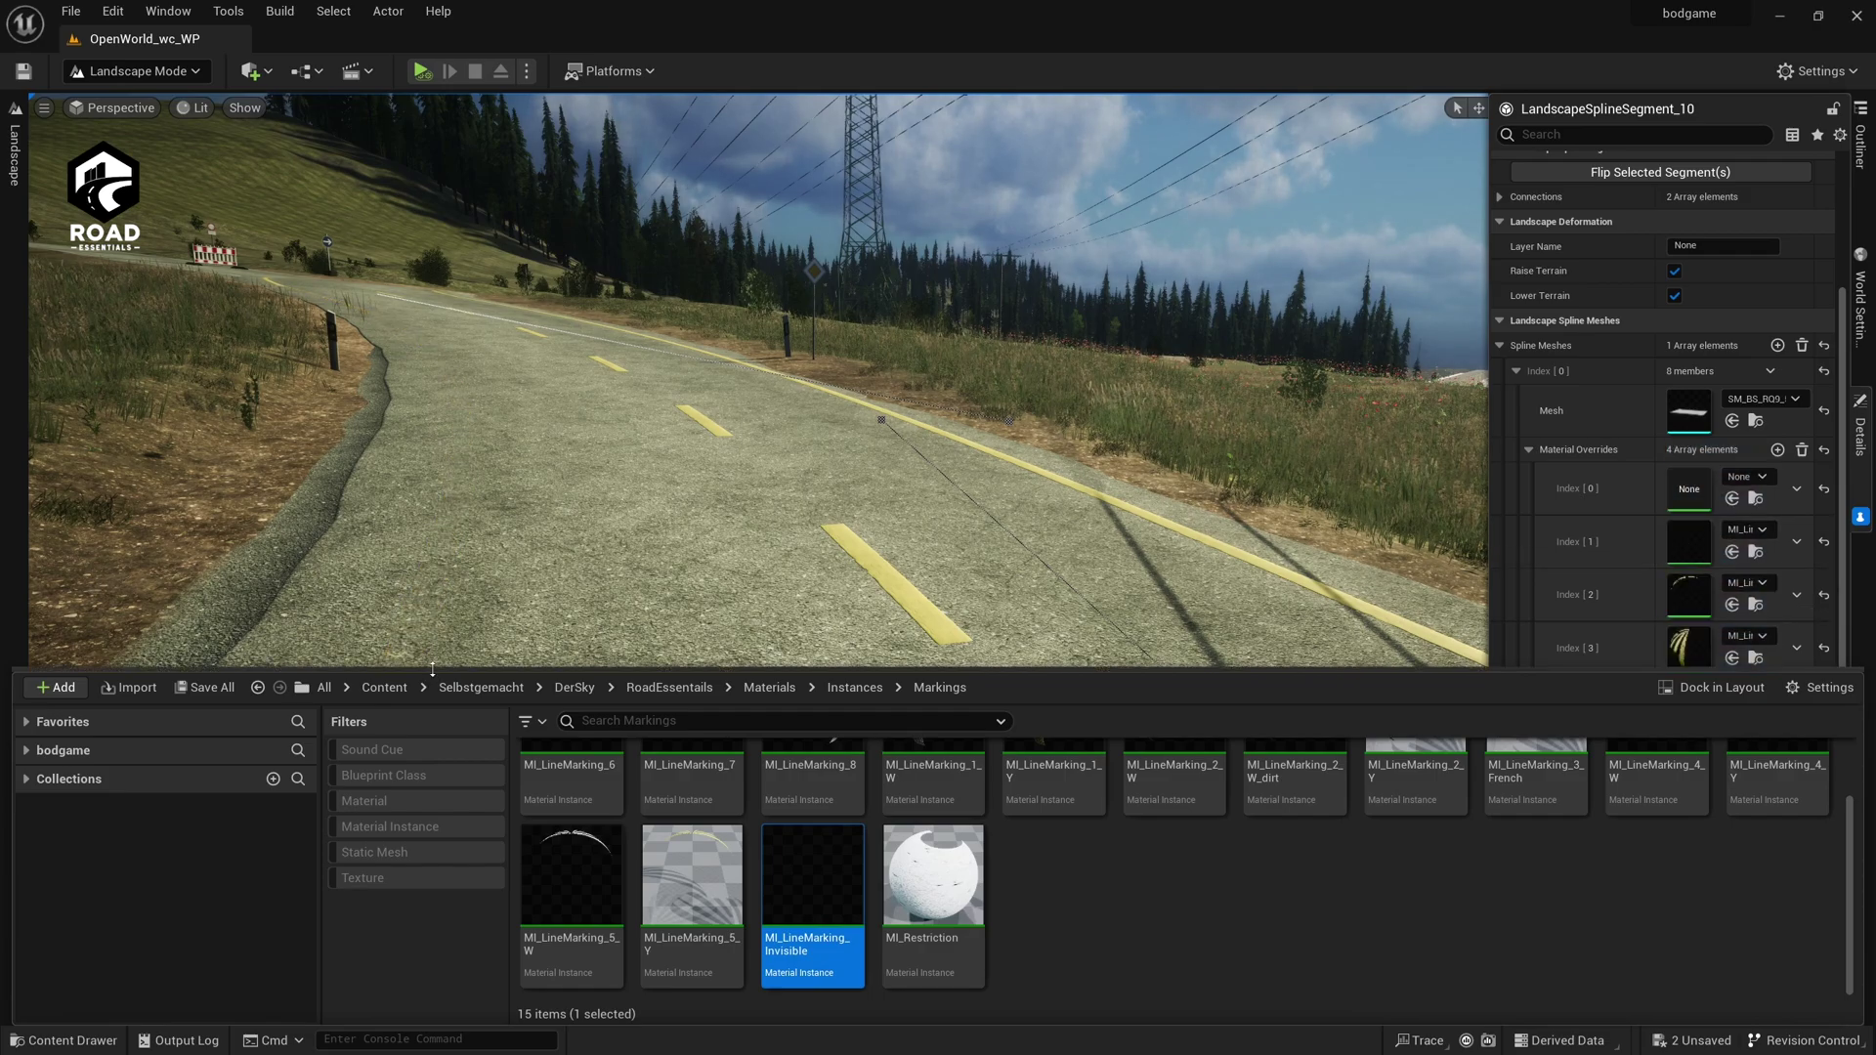
pyautogui.hotkey('ctrl', 'z')
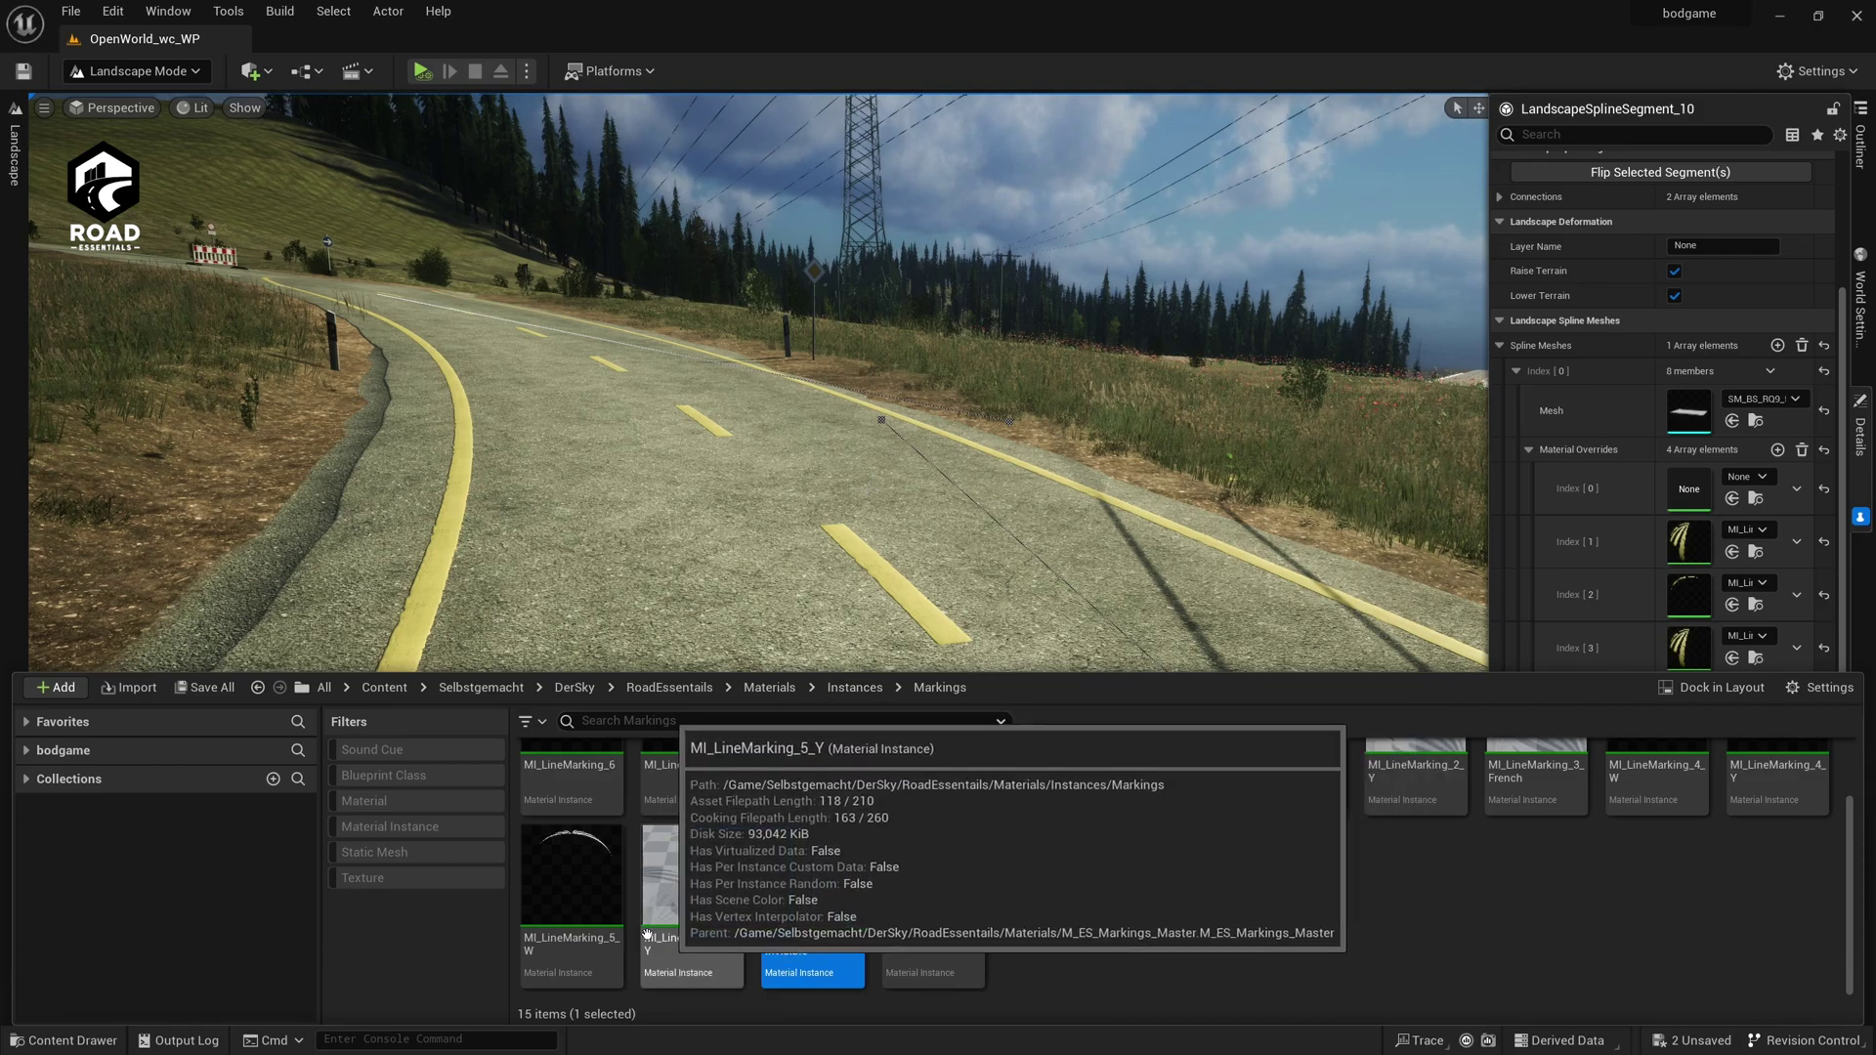
# Try the white MI_LineMarking_1_W as the Index [1] material override of the spline mesh, and undo it.
pyautogui.scroll(2, 782, 886)
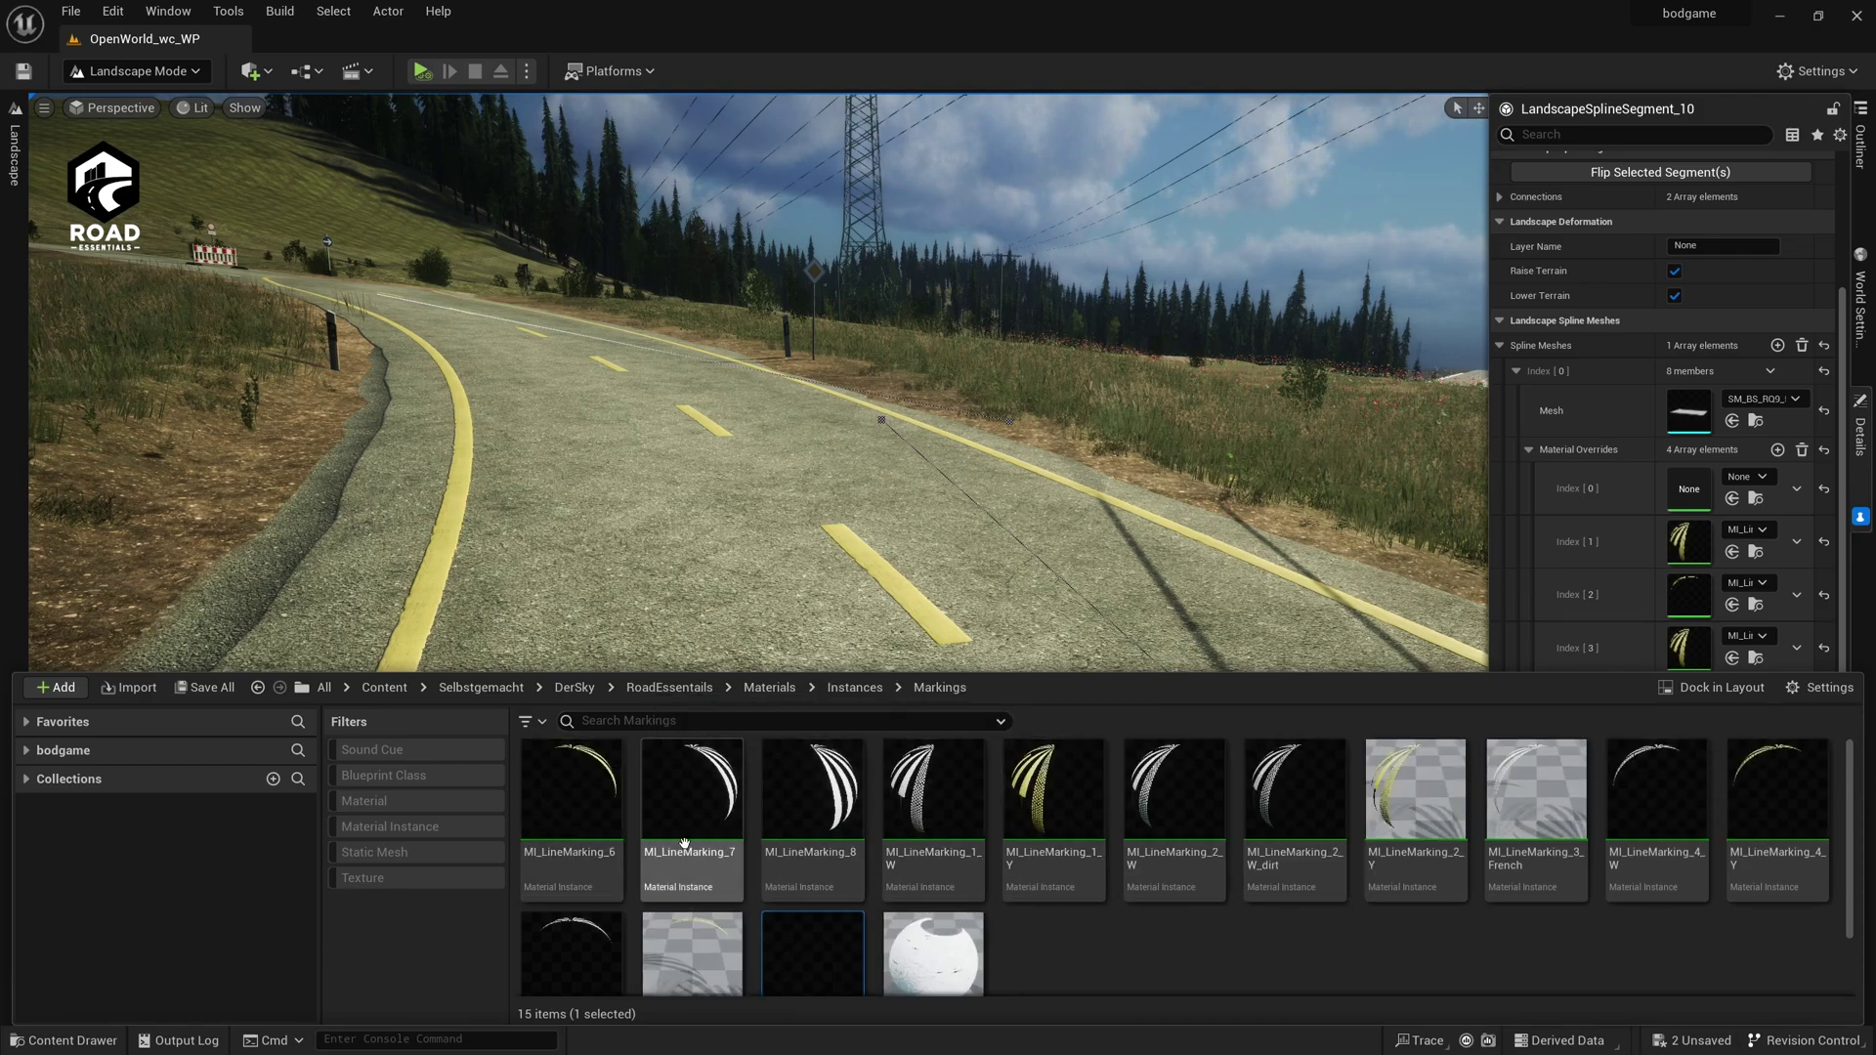
pyautogui.moveTo(928, 801); pyautogui.dragTo(1682, 537)
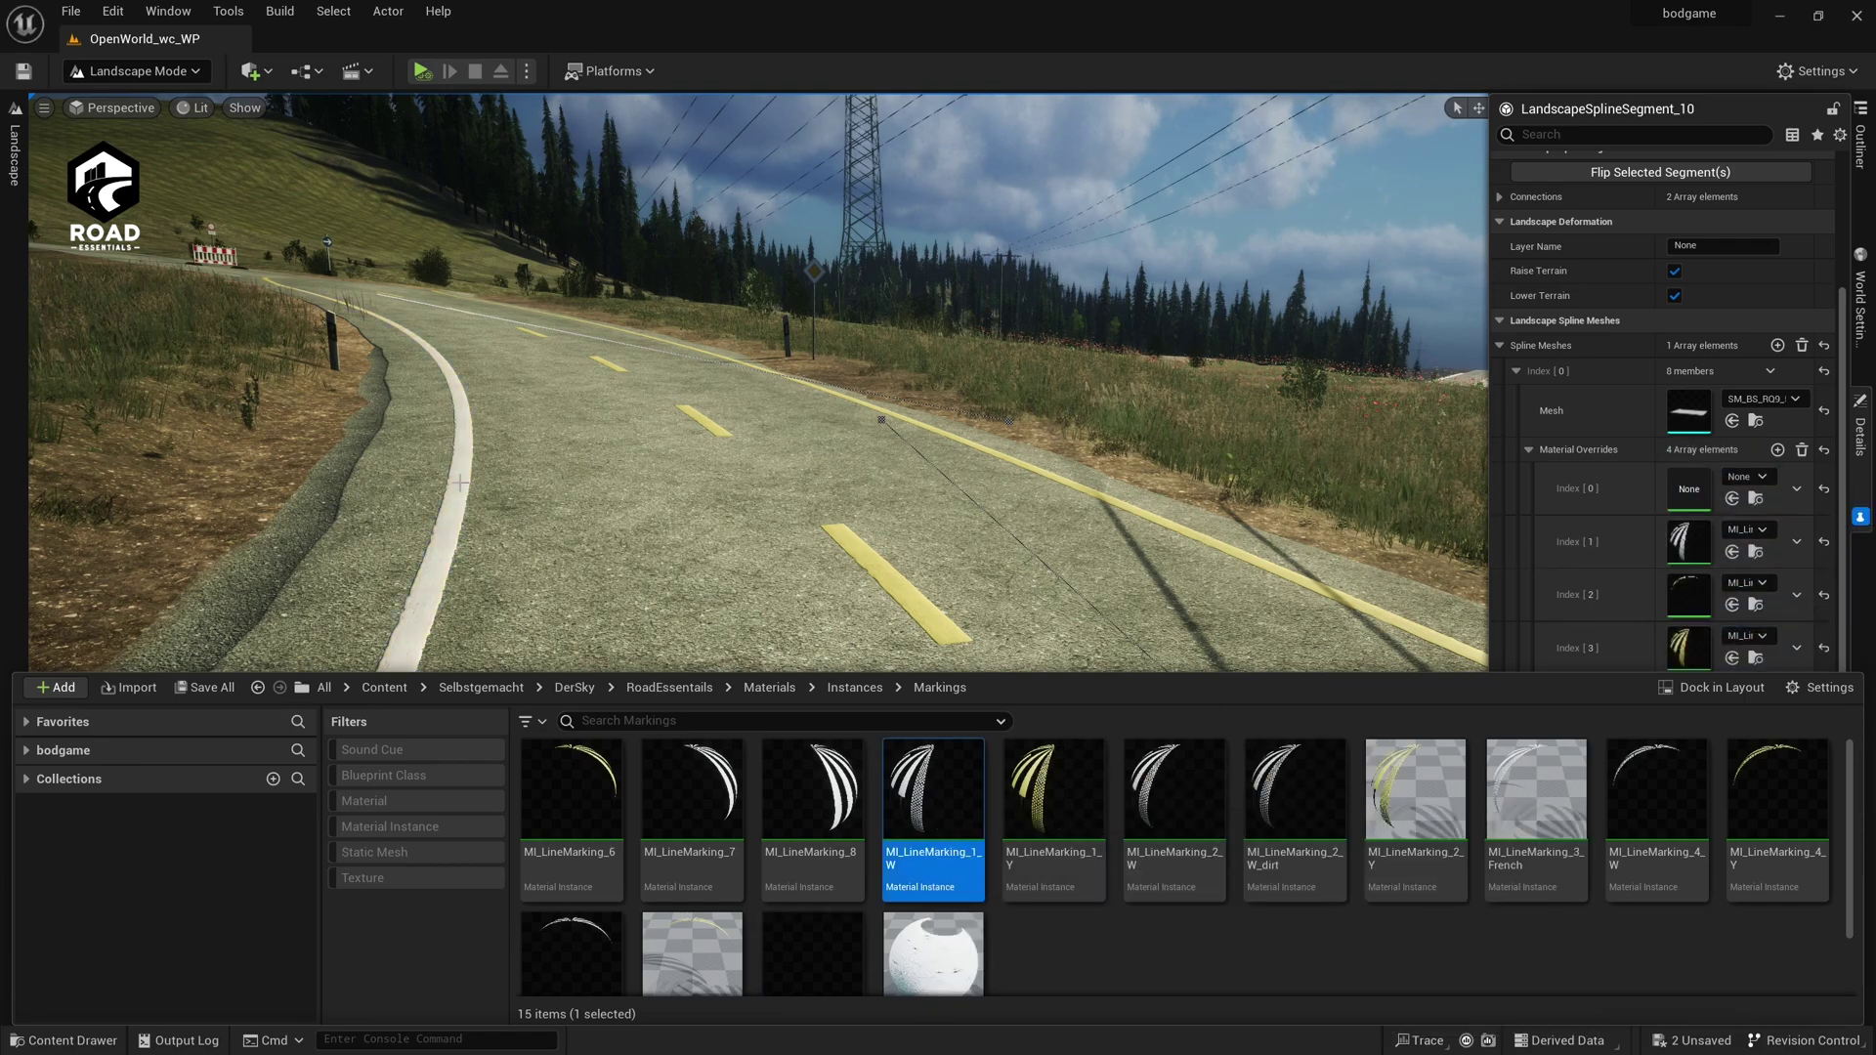
pyautogui.hotkey('ctrl', 'z')
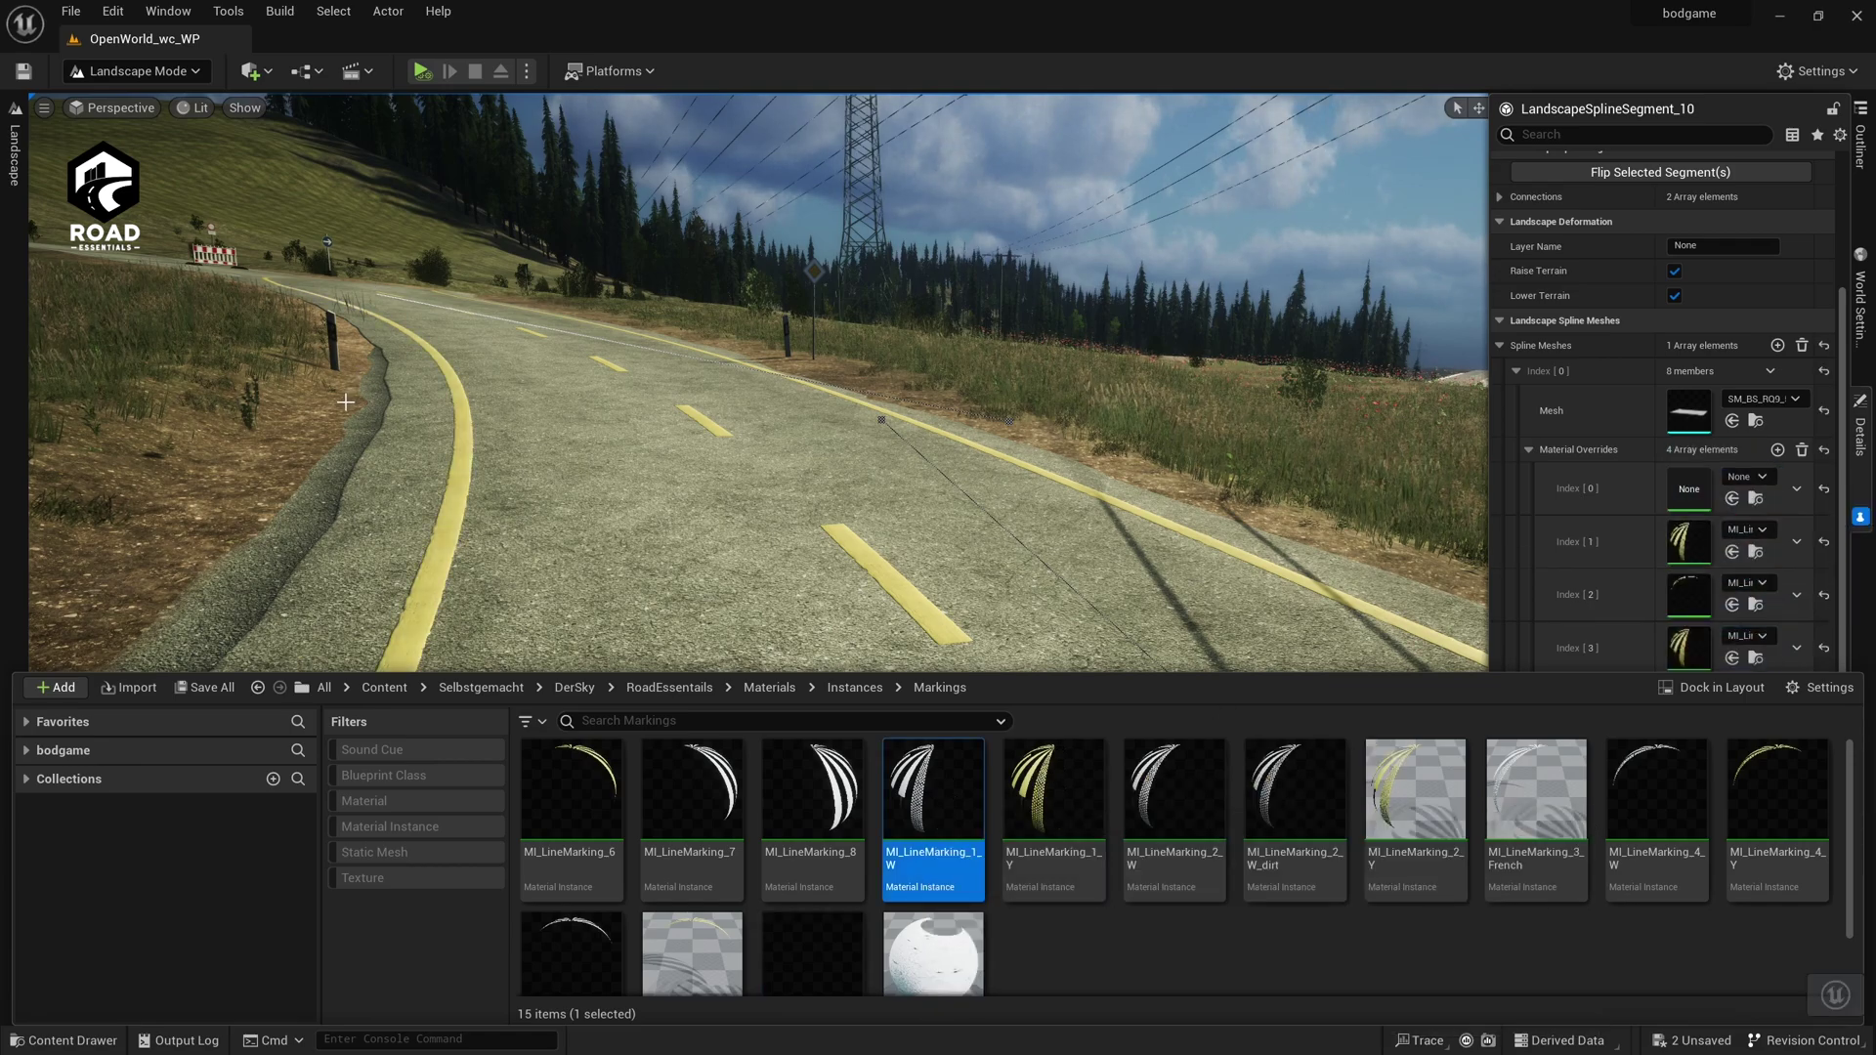
# Examine the spline segment's Material Overrides list and the matching line markings along the road.
pyautogui.moveTo(820, 479); pyautogui.dragTo(801, 466, button='right')
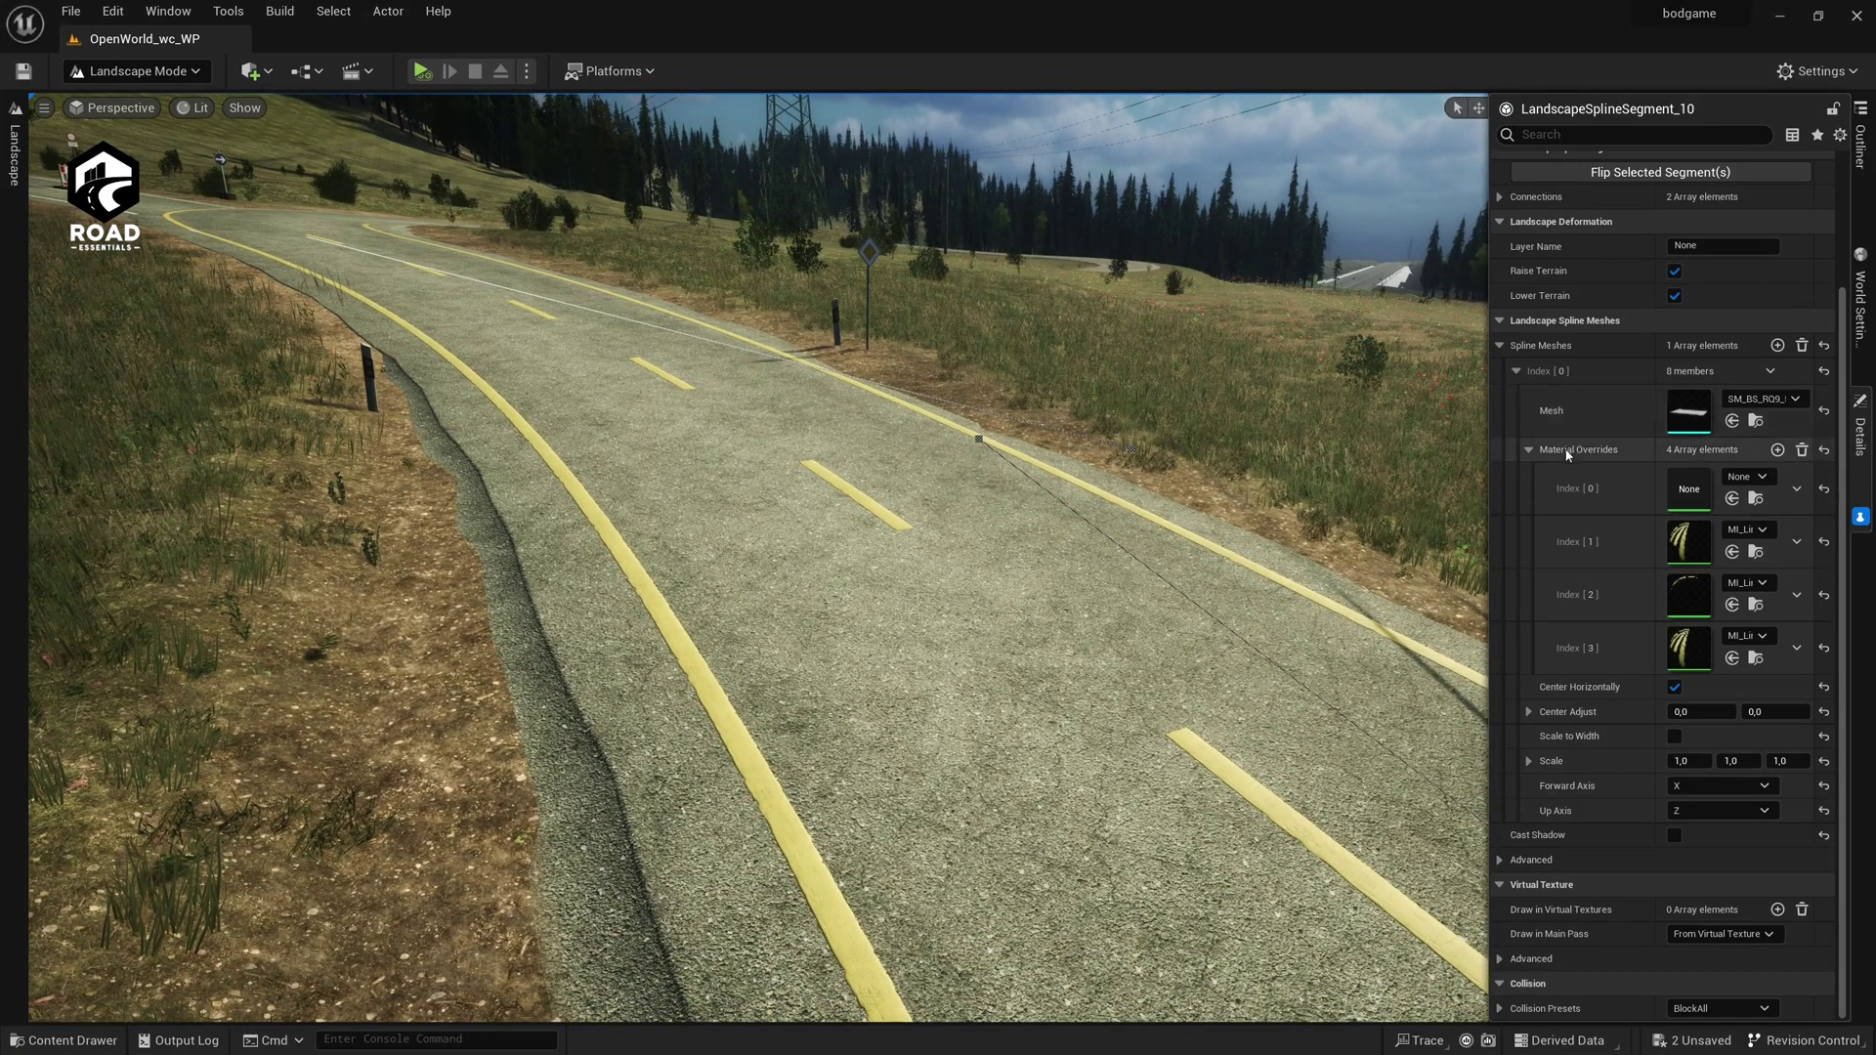
pyautogui.click(1529, 449)
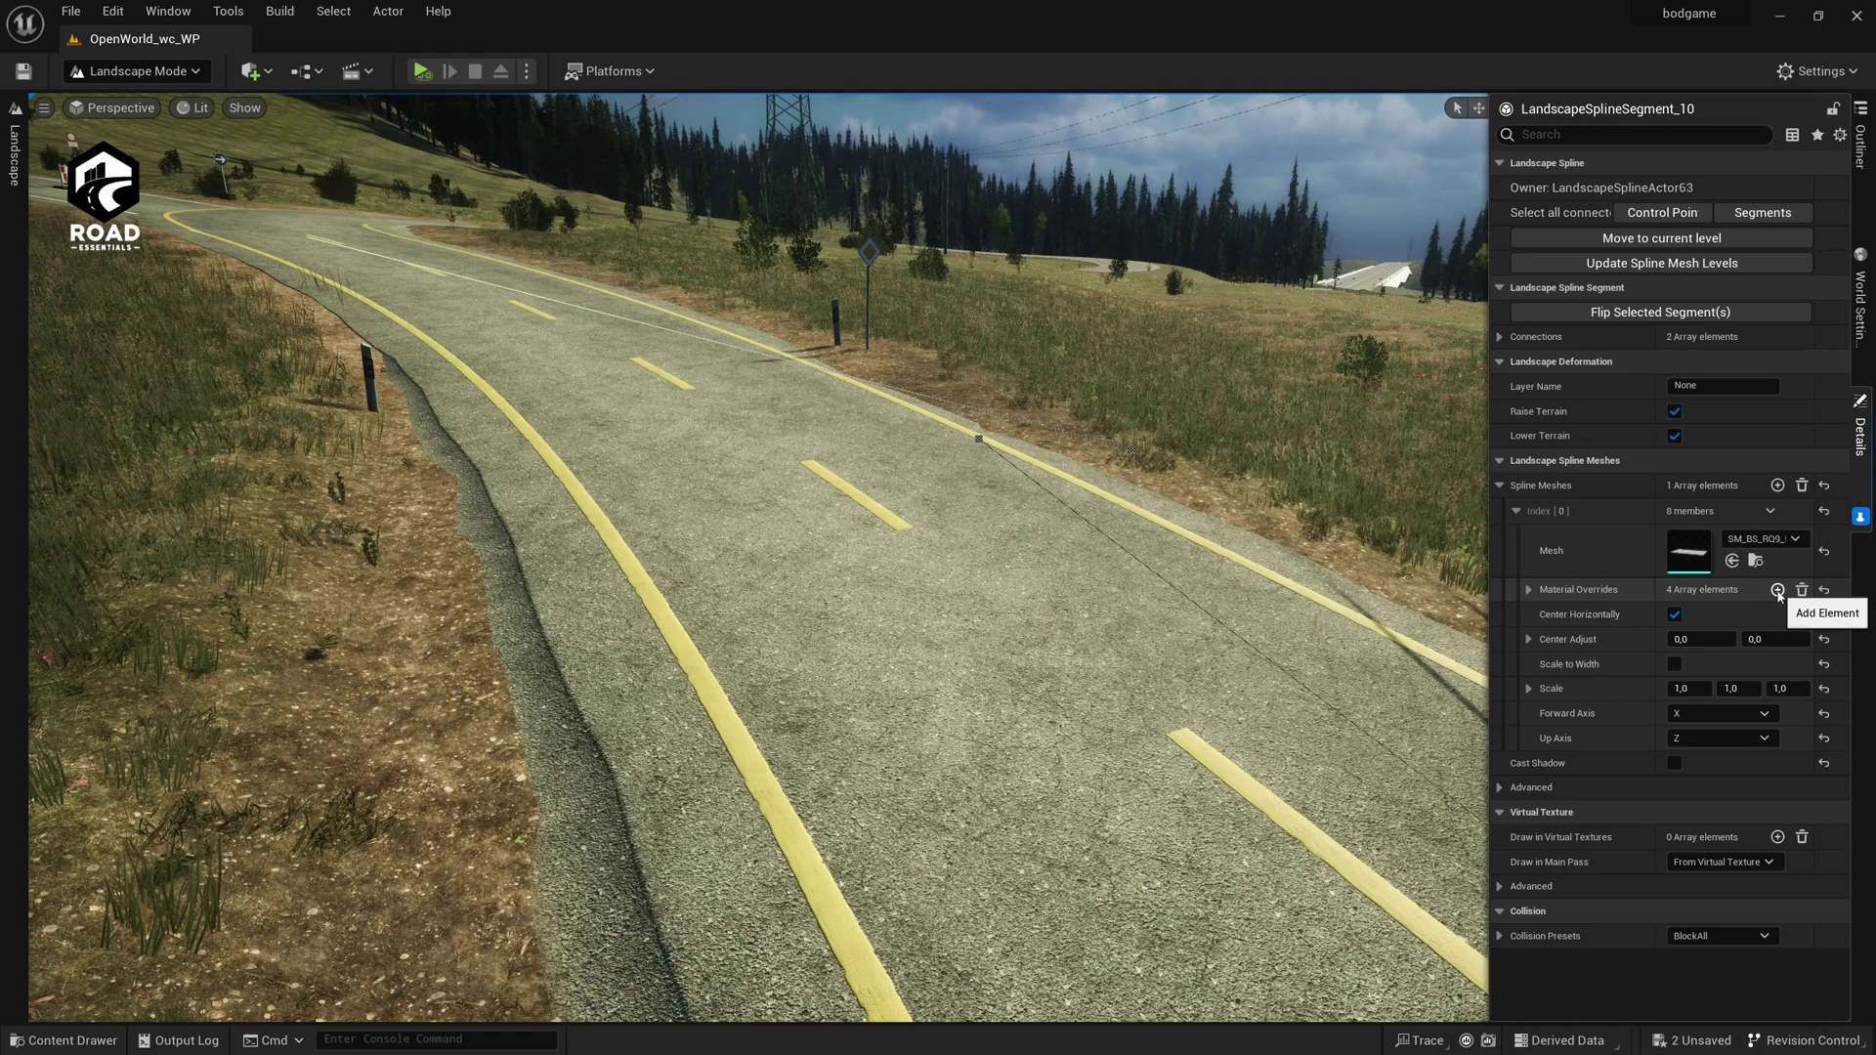
pyautogui.click(1529, 590)
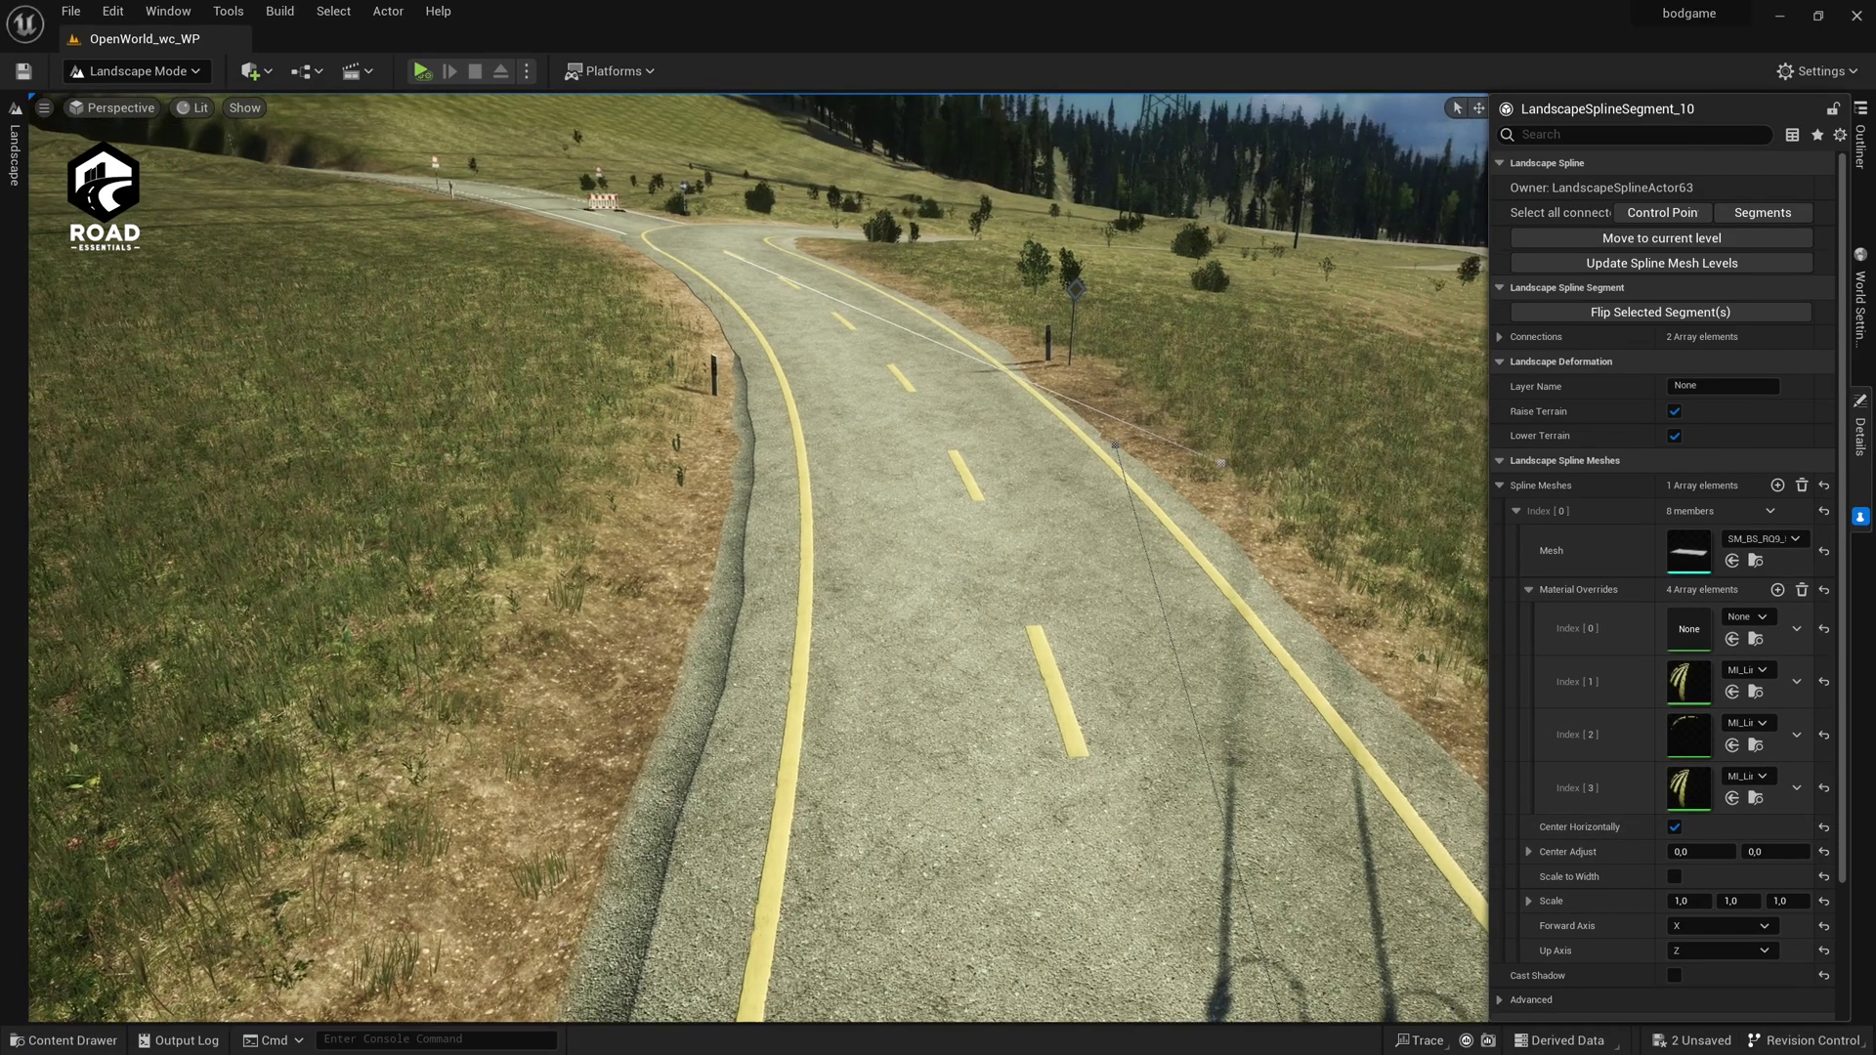
pyautogui.moveTo(758, 557); pyautogui.dragTo(811, 586, button='right')
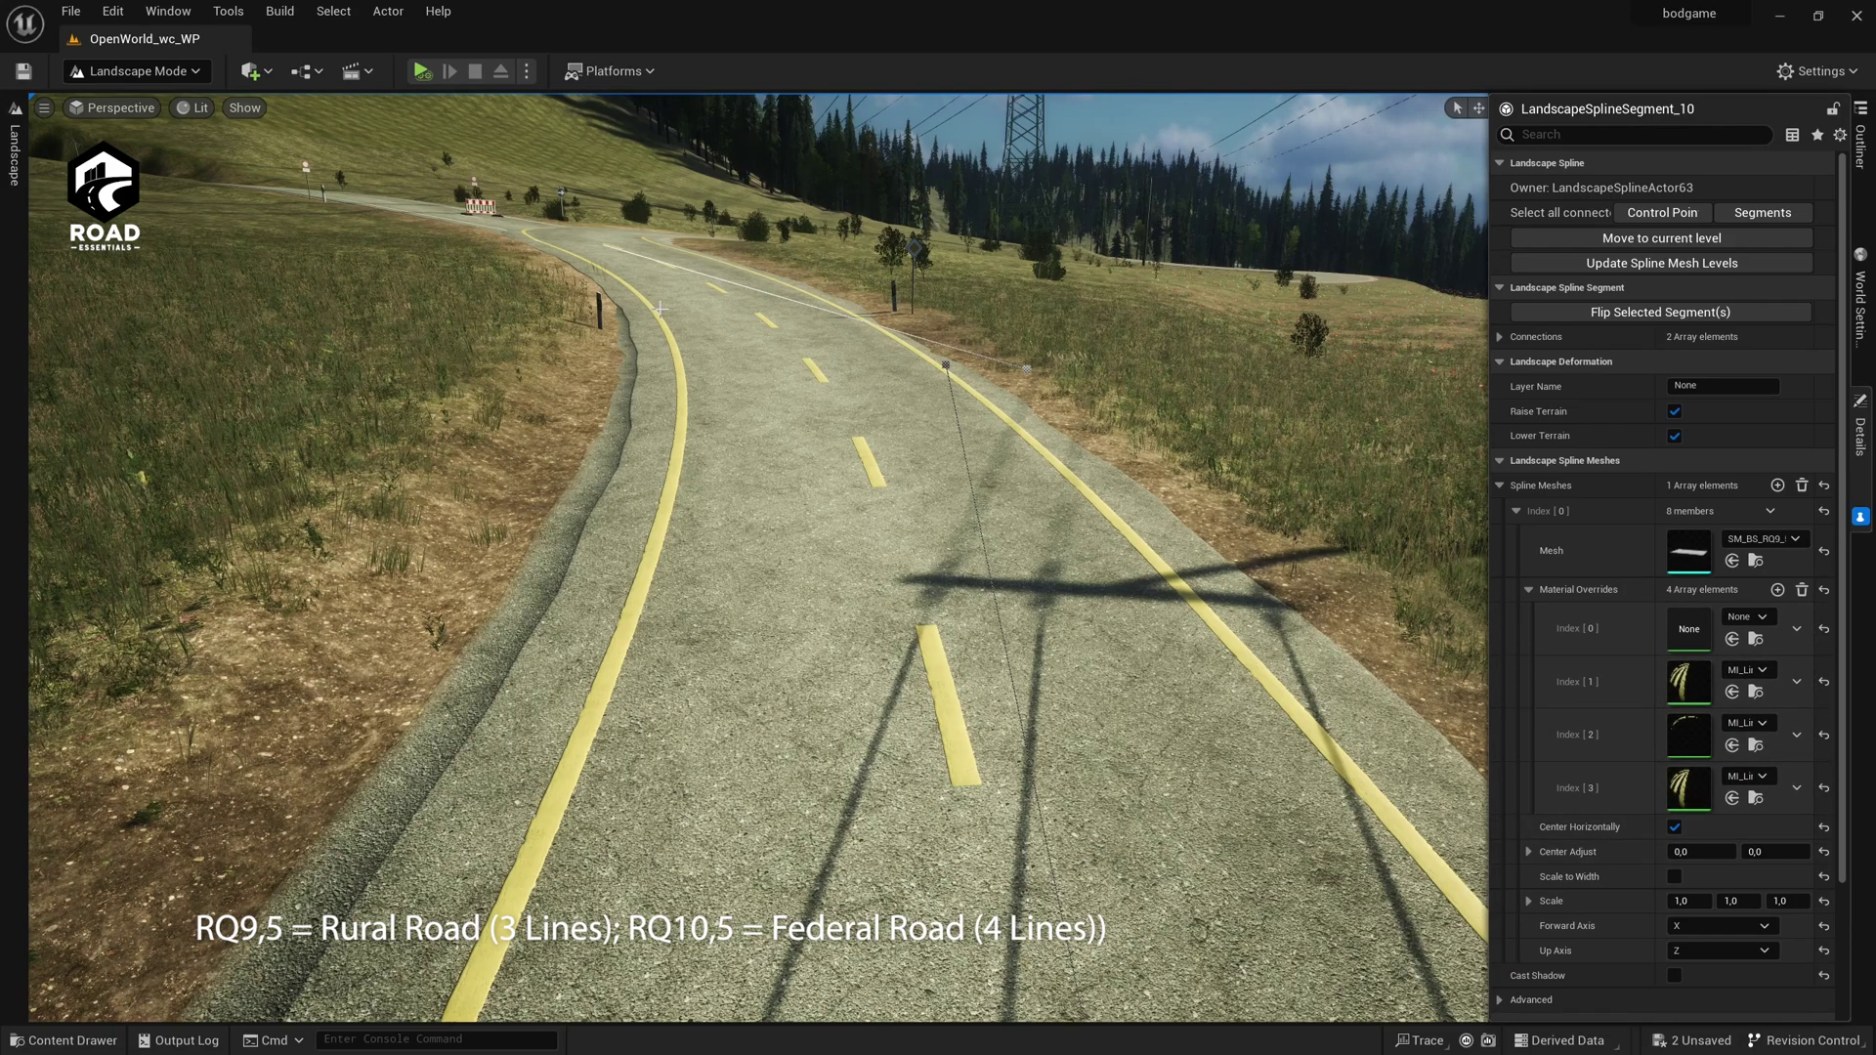
pyautogui.press('w')
pyautogui.moveTo(660, 308); pyautogui.dragTo(734, 311, button='right')
pyautogui.press('a')
pyautogui.press('e')
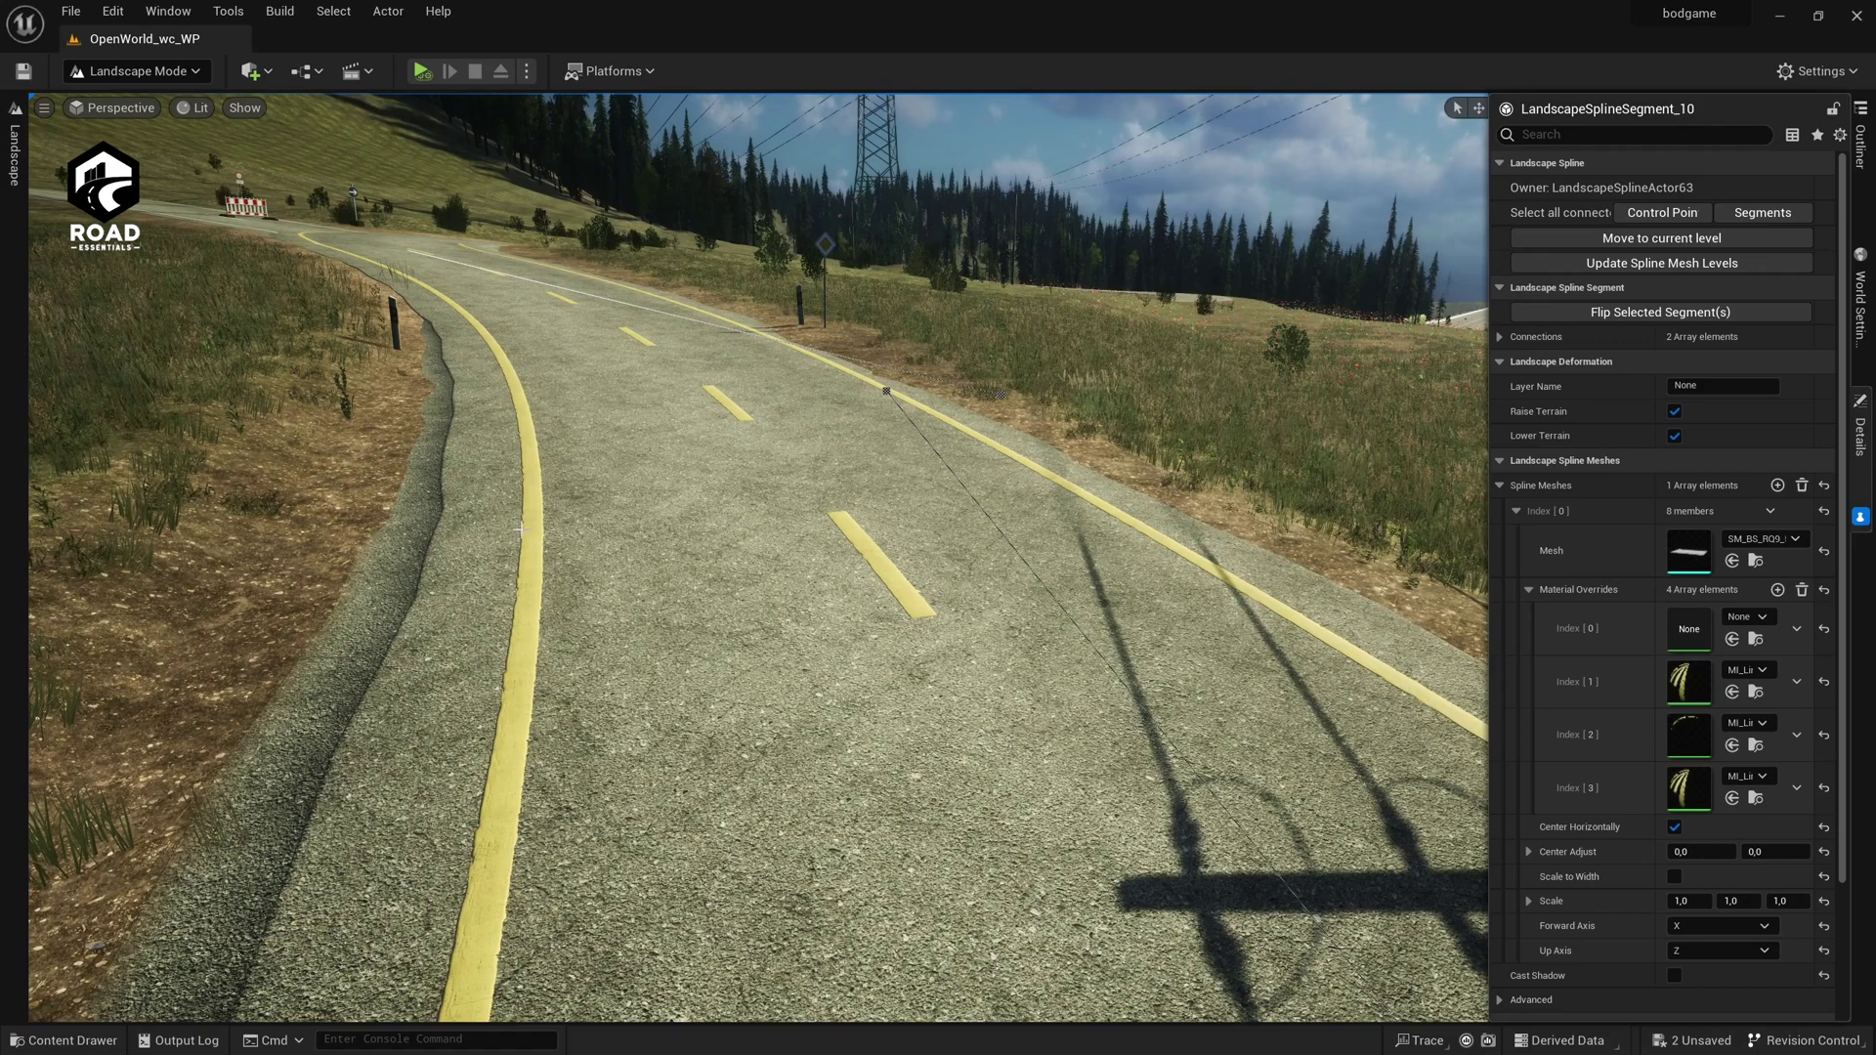
# Try MI_LineMarking_2_W and MI_LineMarking_2_Y as the Index [1] material override, undoing each one.
pyautogui.click(69, 1042)
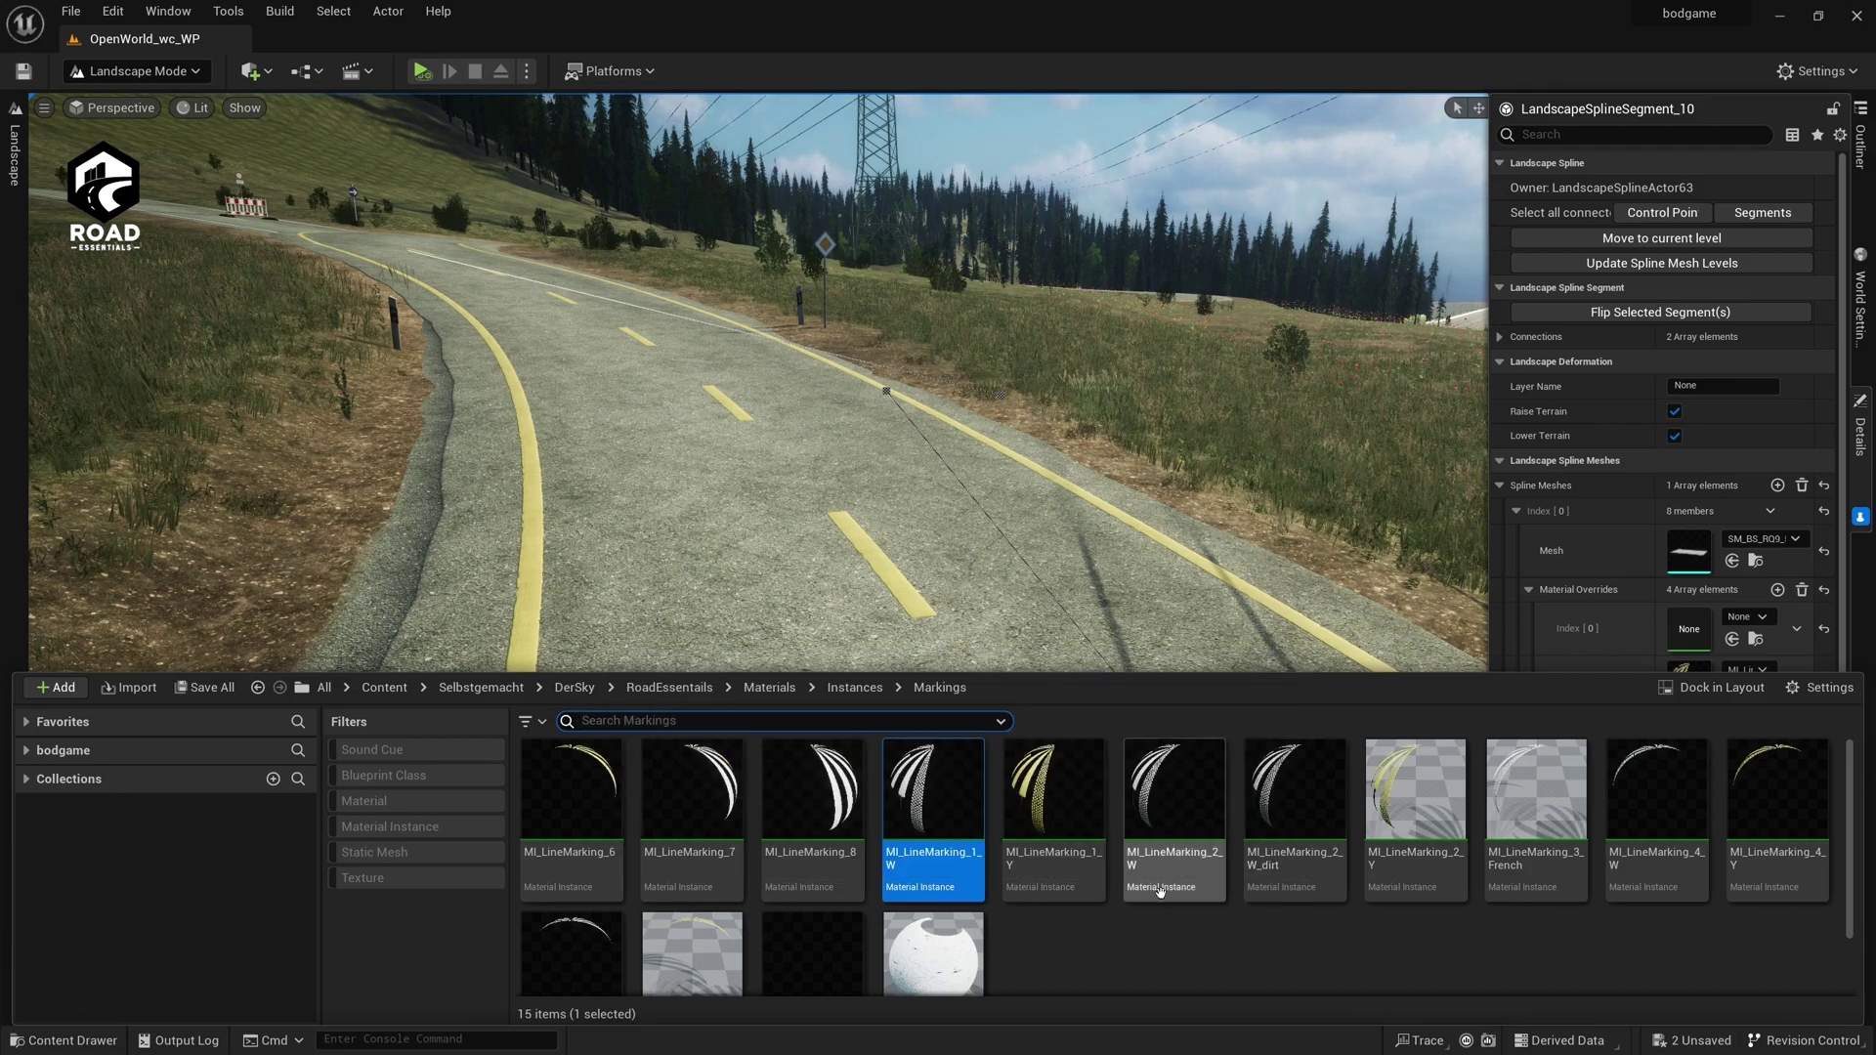
pyautogui.moveTo(1160, 889); pyautogui.dragTo(1687, 594)
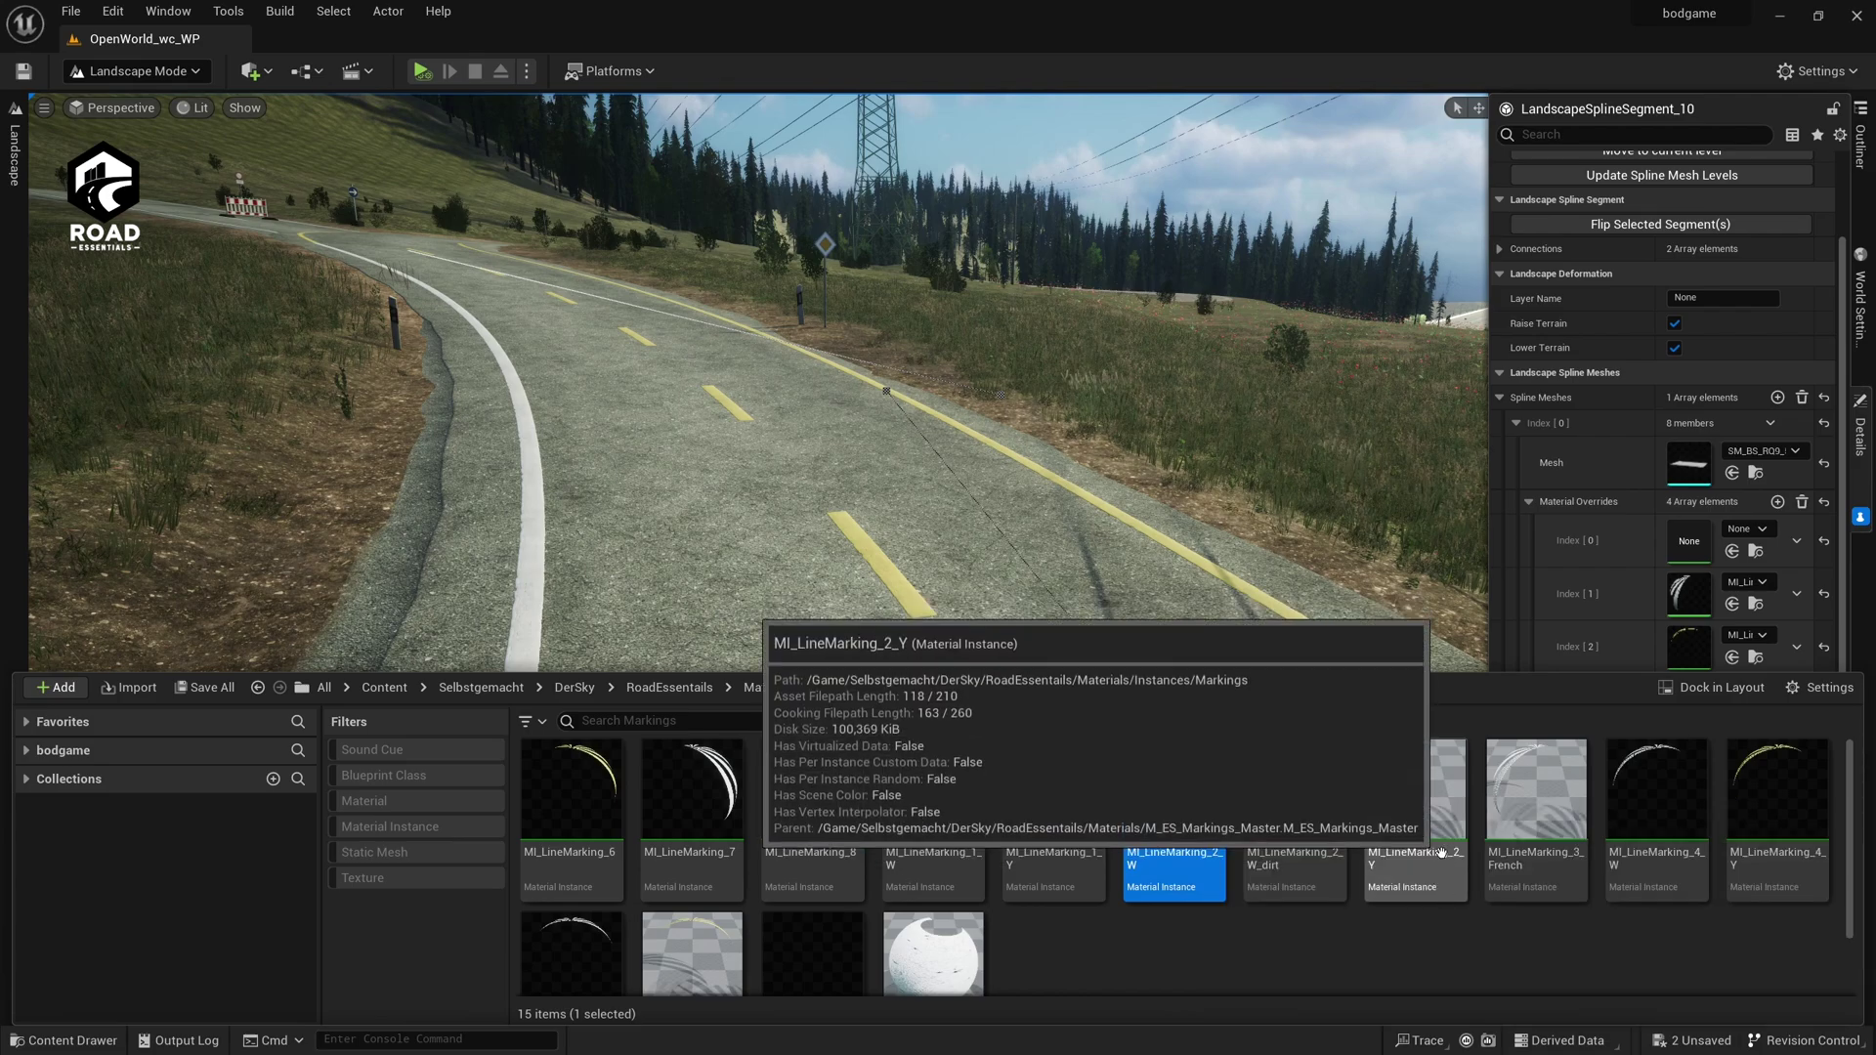
pyautogui.moveTo(1425, 862); pyautogui.dragTo(769, 509)
pyautogui.hotkey('ctrl', 'z')
pyautogui.moveTo(1415, 791); pyautogui.dragTo(1688, 594)
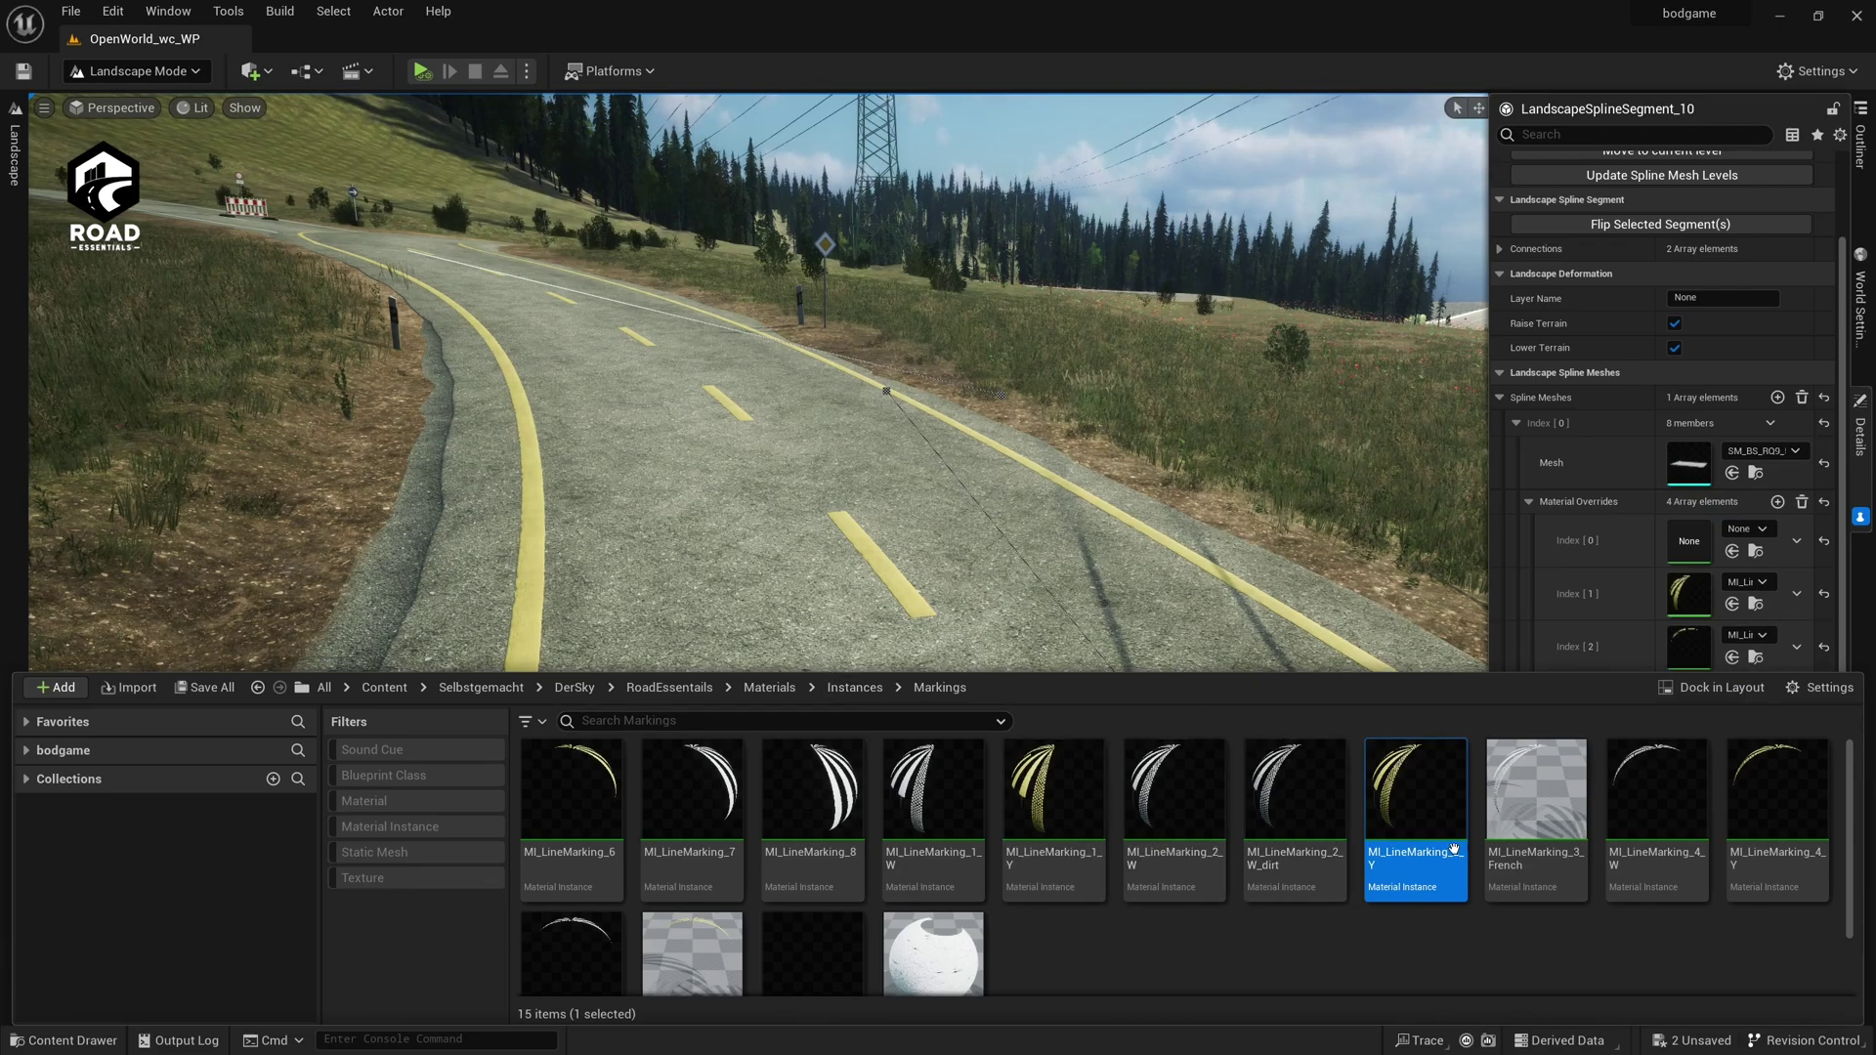
pyautogui.hotkey('ctrl', 'z')
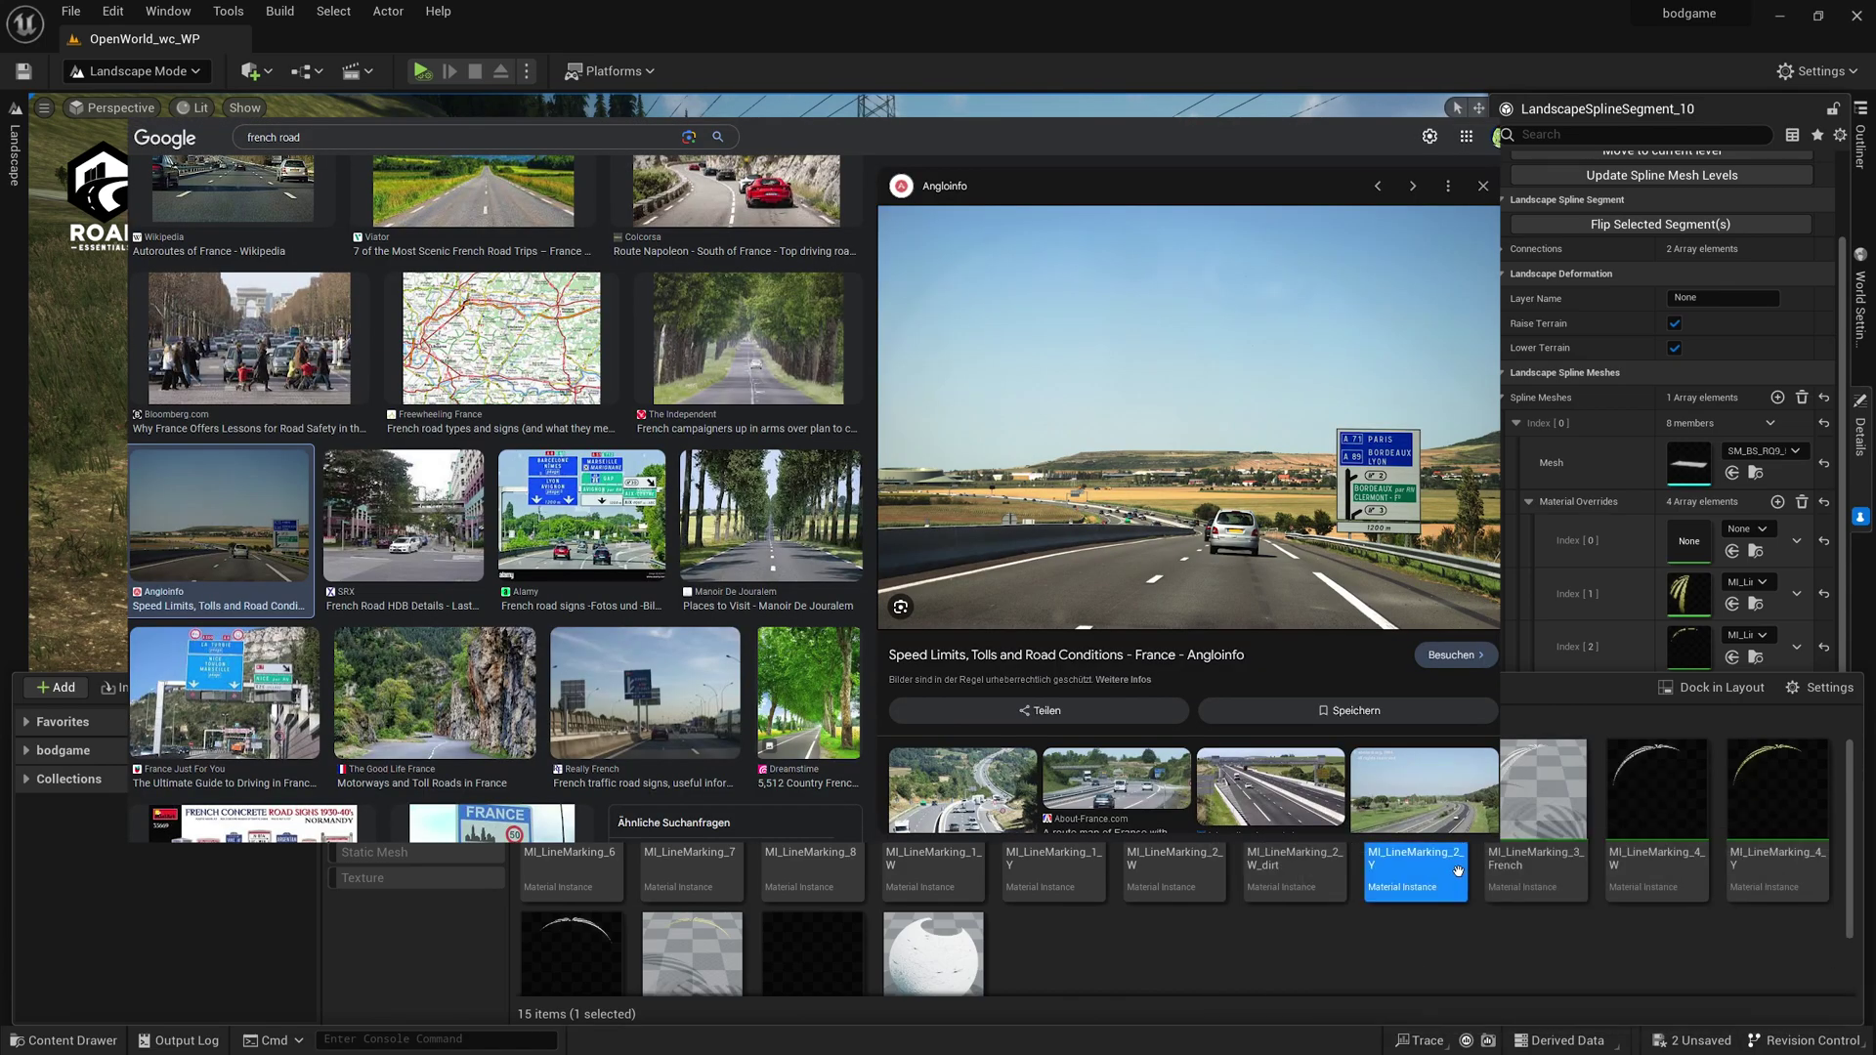
# Try MI_LineMarking_3_French as the Index [1] material override, inspect the edge line from above, and undo it.
pyautogui.moveTo(1529, 816); pyautogui.dragTo(1686, 592)
pyautogui.moveTo(903, 321); pyautogui.dragTo(704, 479, button='right')
pyautogui.moveTo(395, 593); pyautogui.dragTo(430, 597, button='right')
pyautogui.press('s')
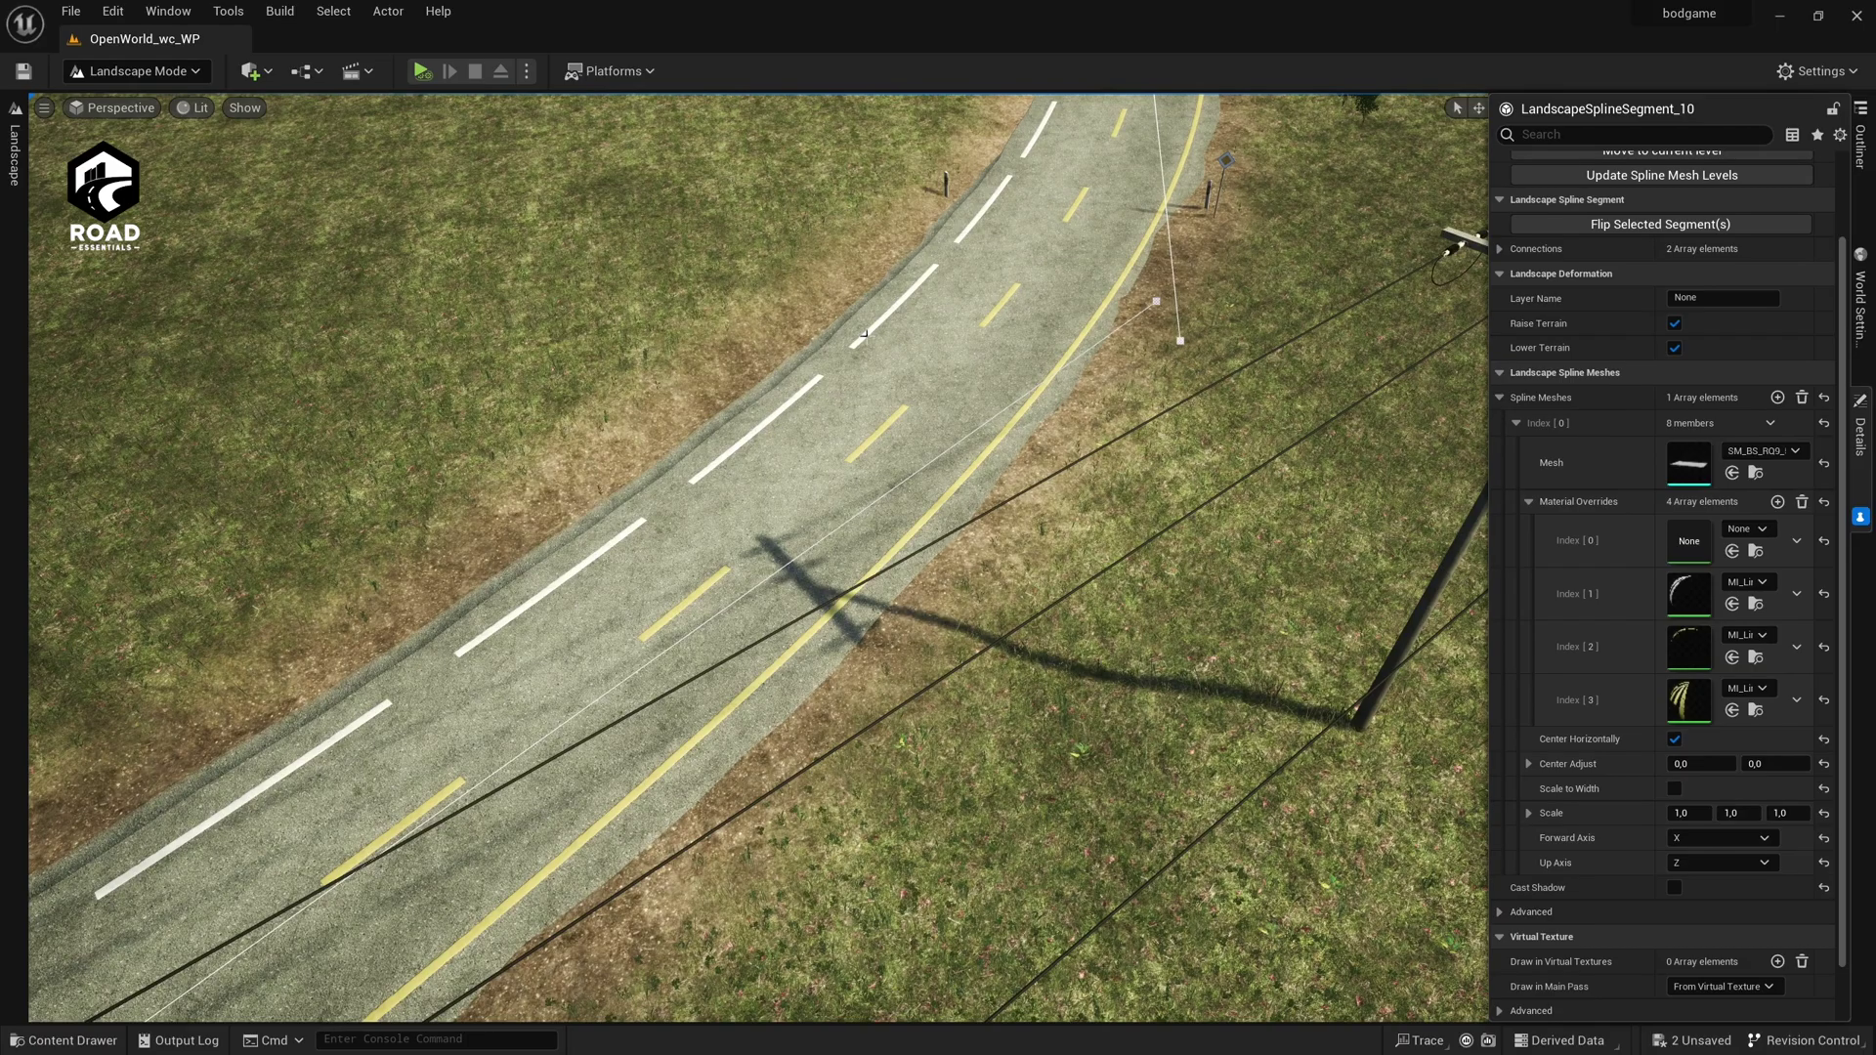
pyautogui.moveTo(882, 319); pyautogui.dragTo(464, 489, button='right')
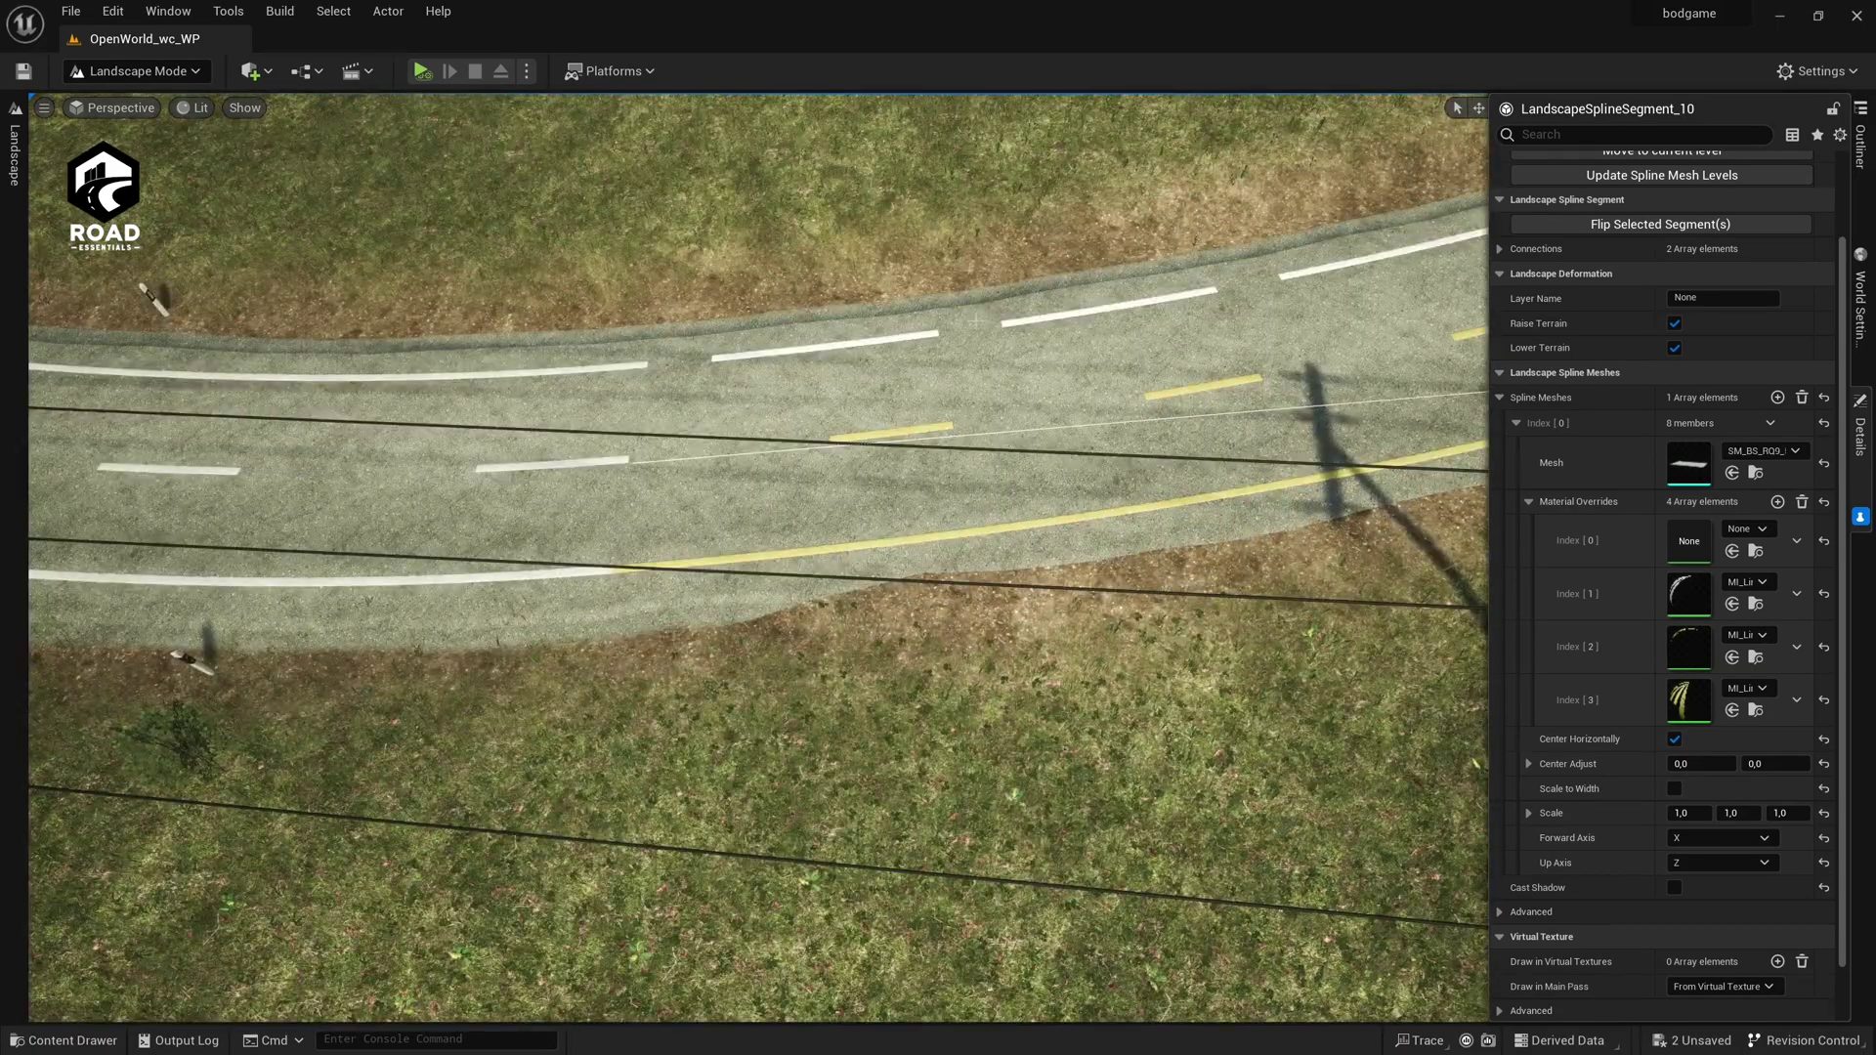
pyautogui.moveTo(1153, 347); pyautogui.dragTo(1367, 284, button='right')
pyautogui.press('w')
pyautogui.press('s')
pyautogui.moveTo(792, 249); pyautogui.dragTo(894, 186, button='right')
pyautogui.press('q')
pyautogui.hotkey('ctrl', 'z')
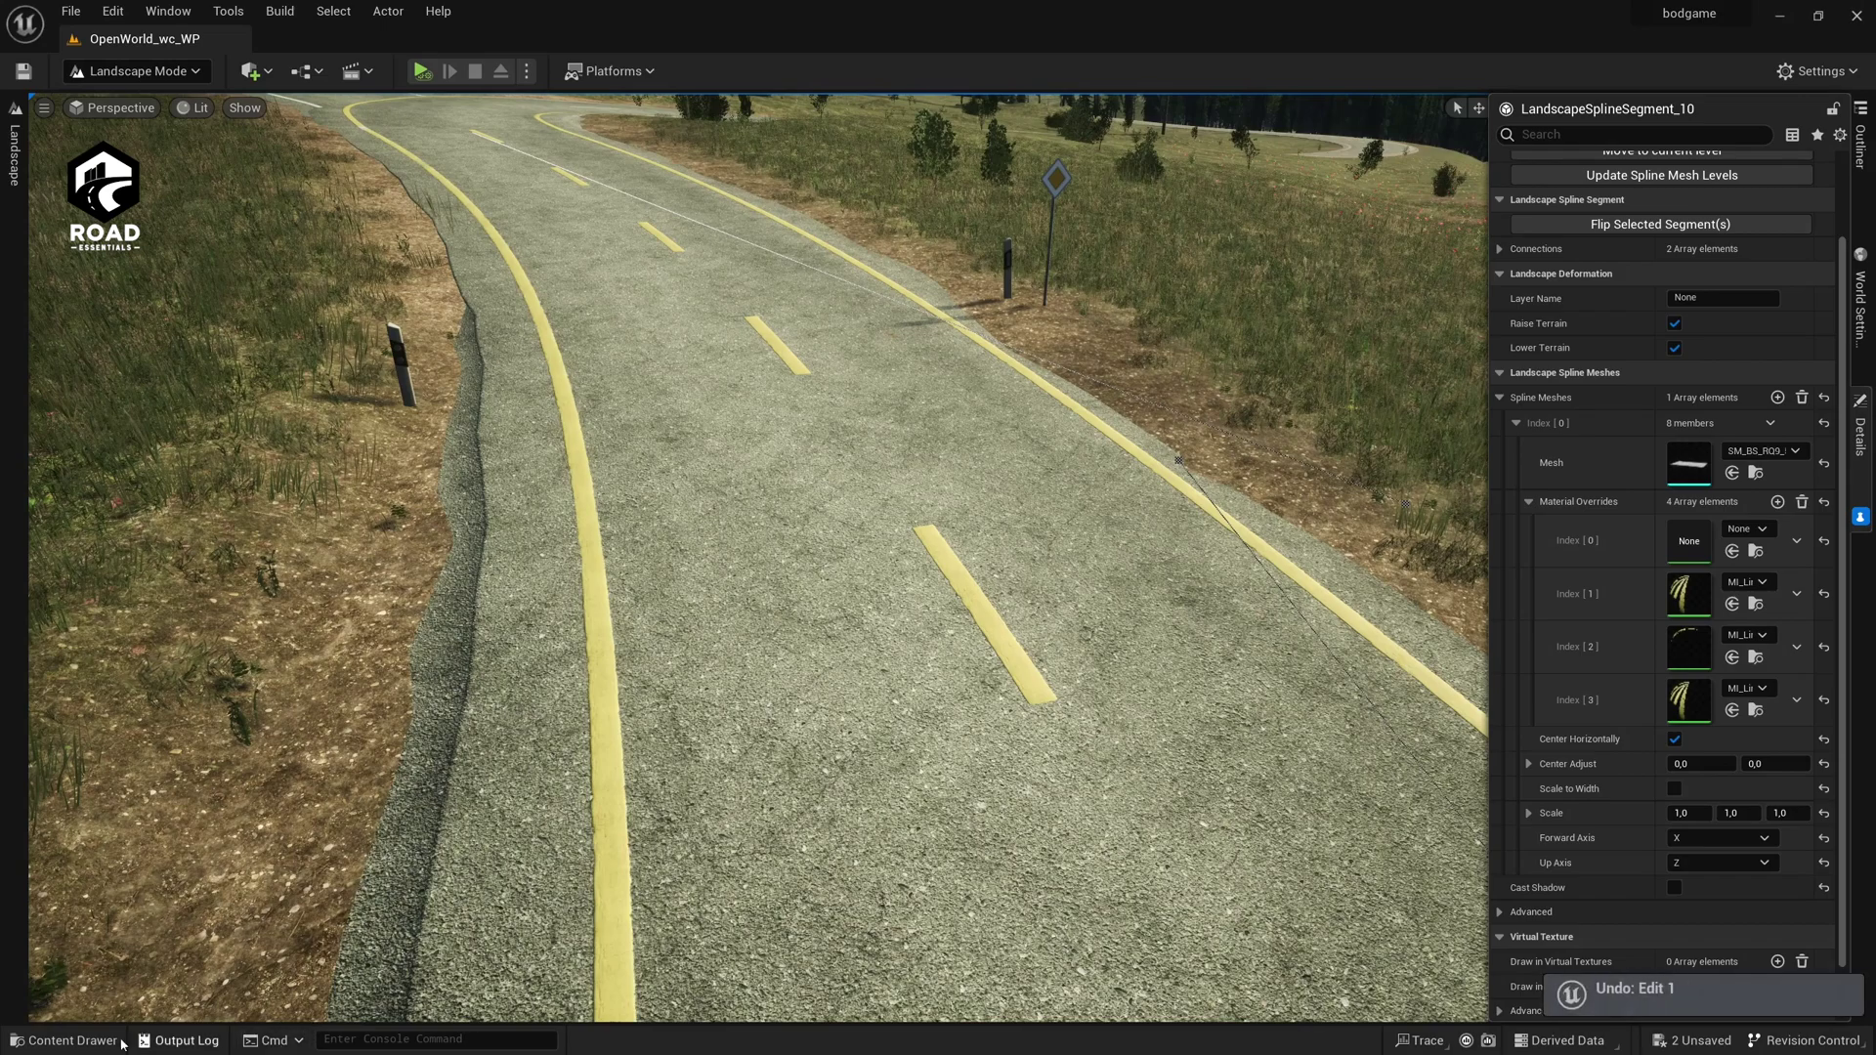
# Try MI_LineMarking_4_W from the Markings folder as the Index [1] material override.
pyautogui.click(65, 1039)
pyautogui.scroll(-2, 1762, 919)
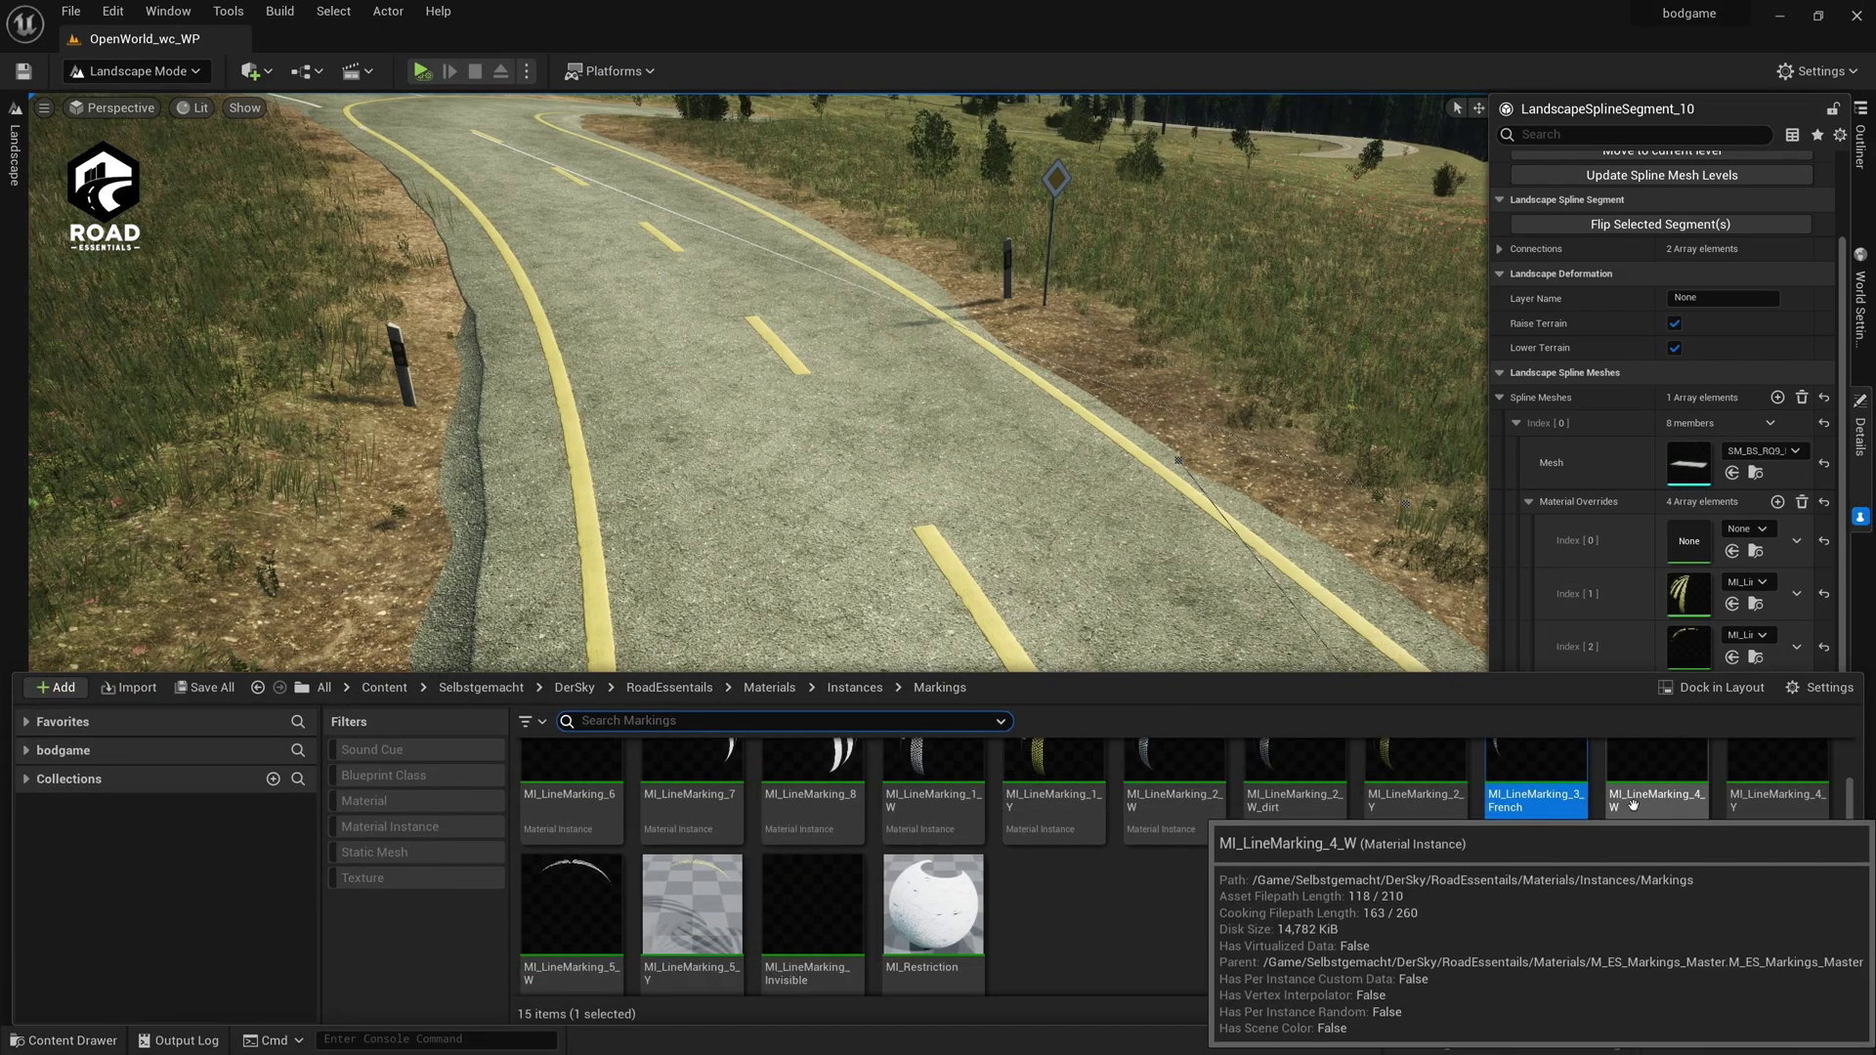
pyautogui.moveTo(1672, 822); pyautogui.dragTo(1649, 607)
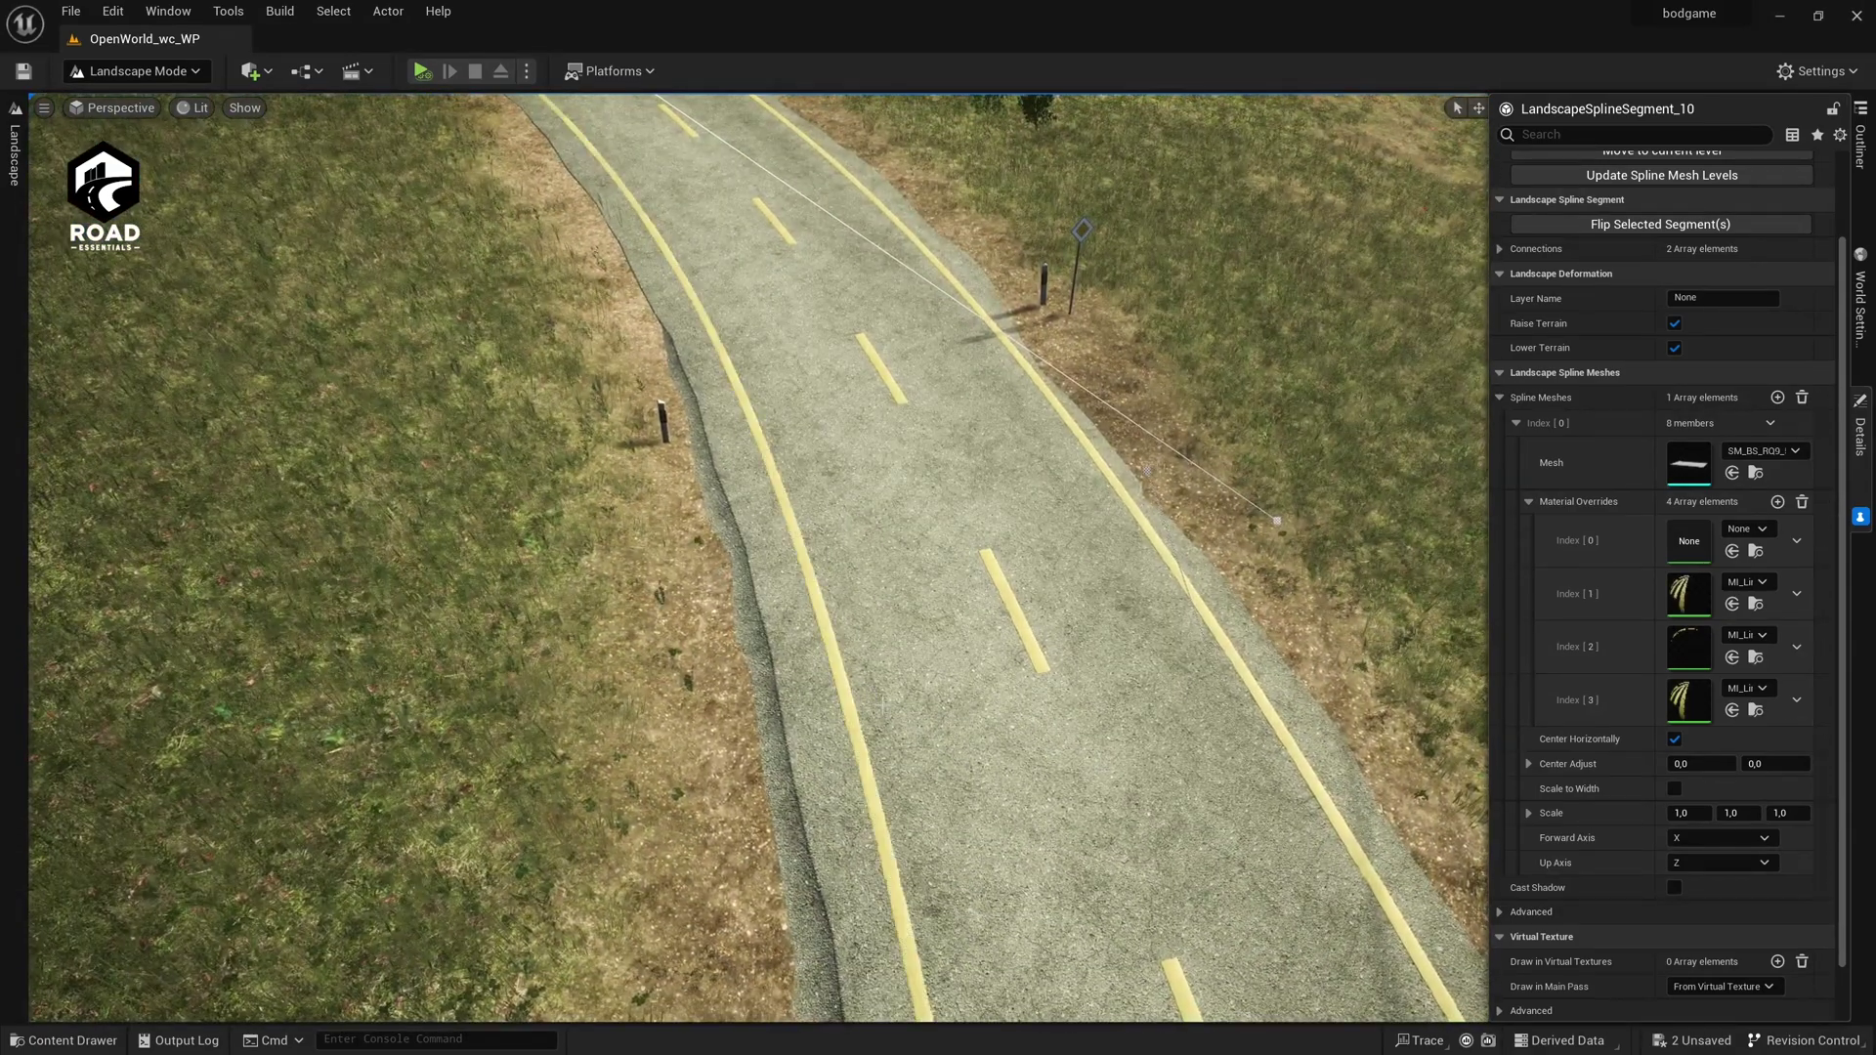
# Try the dashed MI_LineMarking_5_W as the Index [1] material override, and undo it.
pyautogui.click(63, 1040)
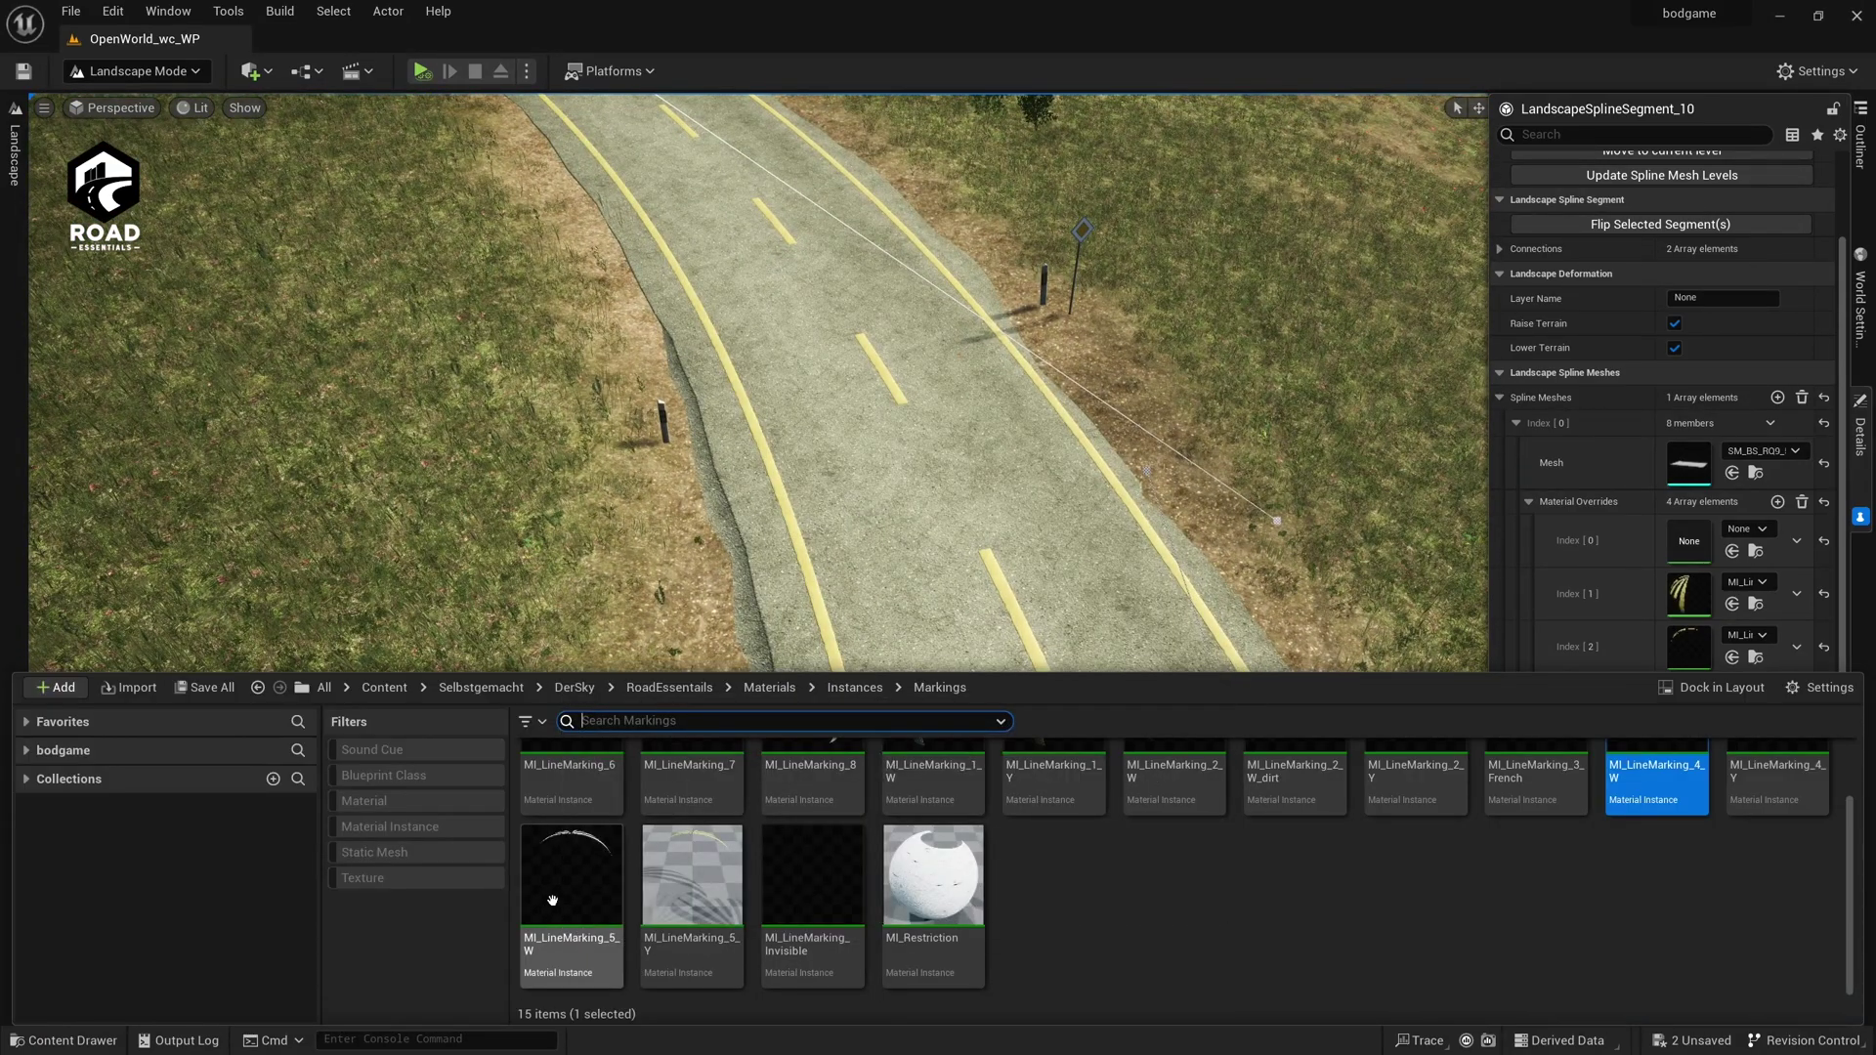
pyautogui.moveTo(565, 935); pyautogui.dragTo(1686, 592)
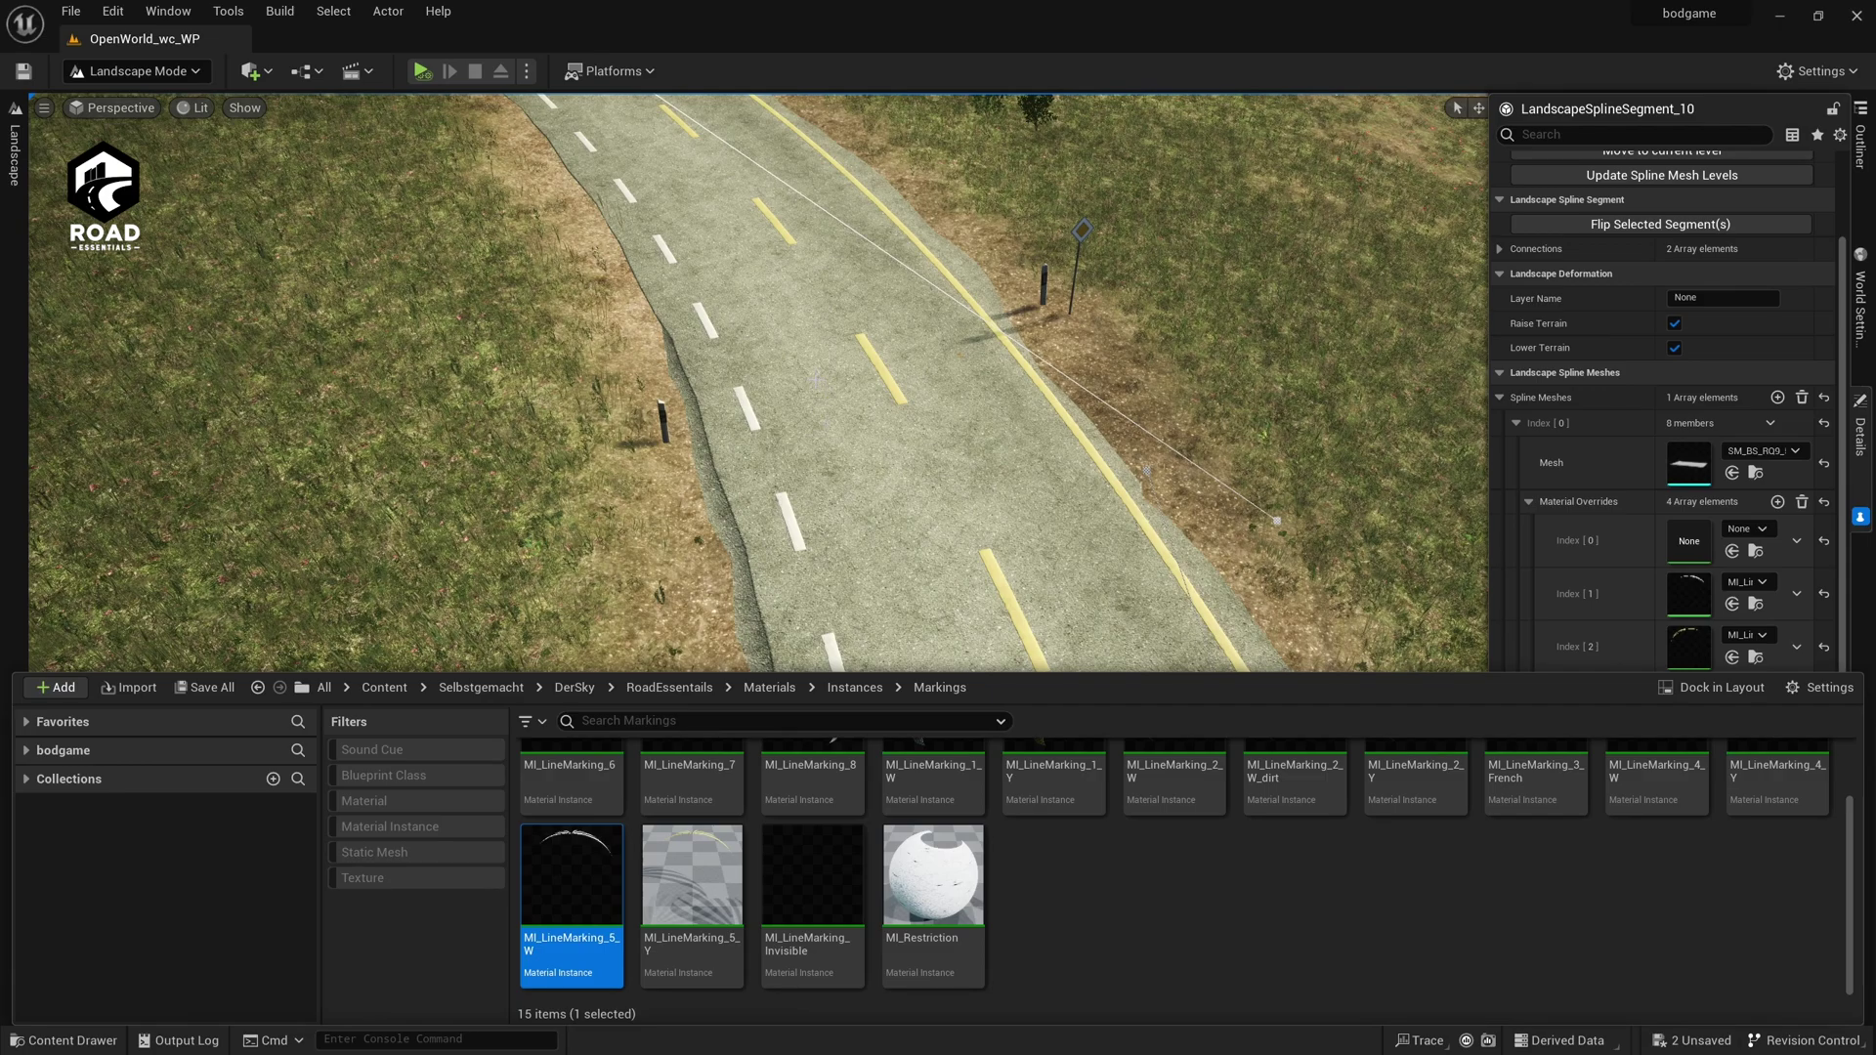
pyautogui.hotkey('ctrl', 'z')
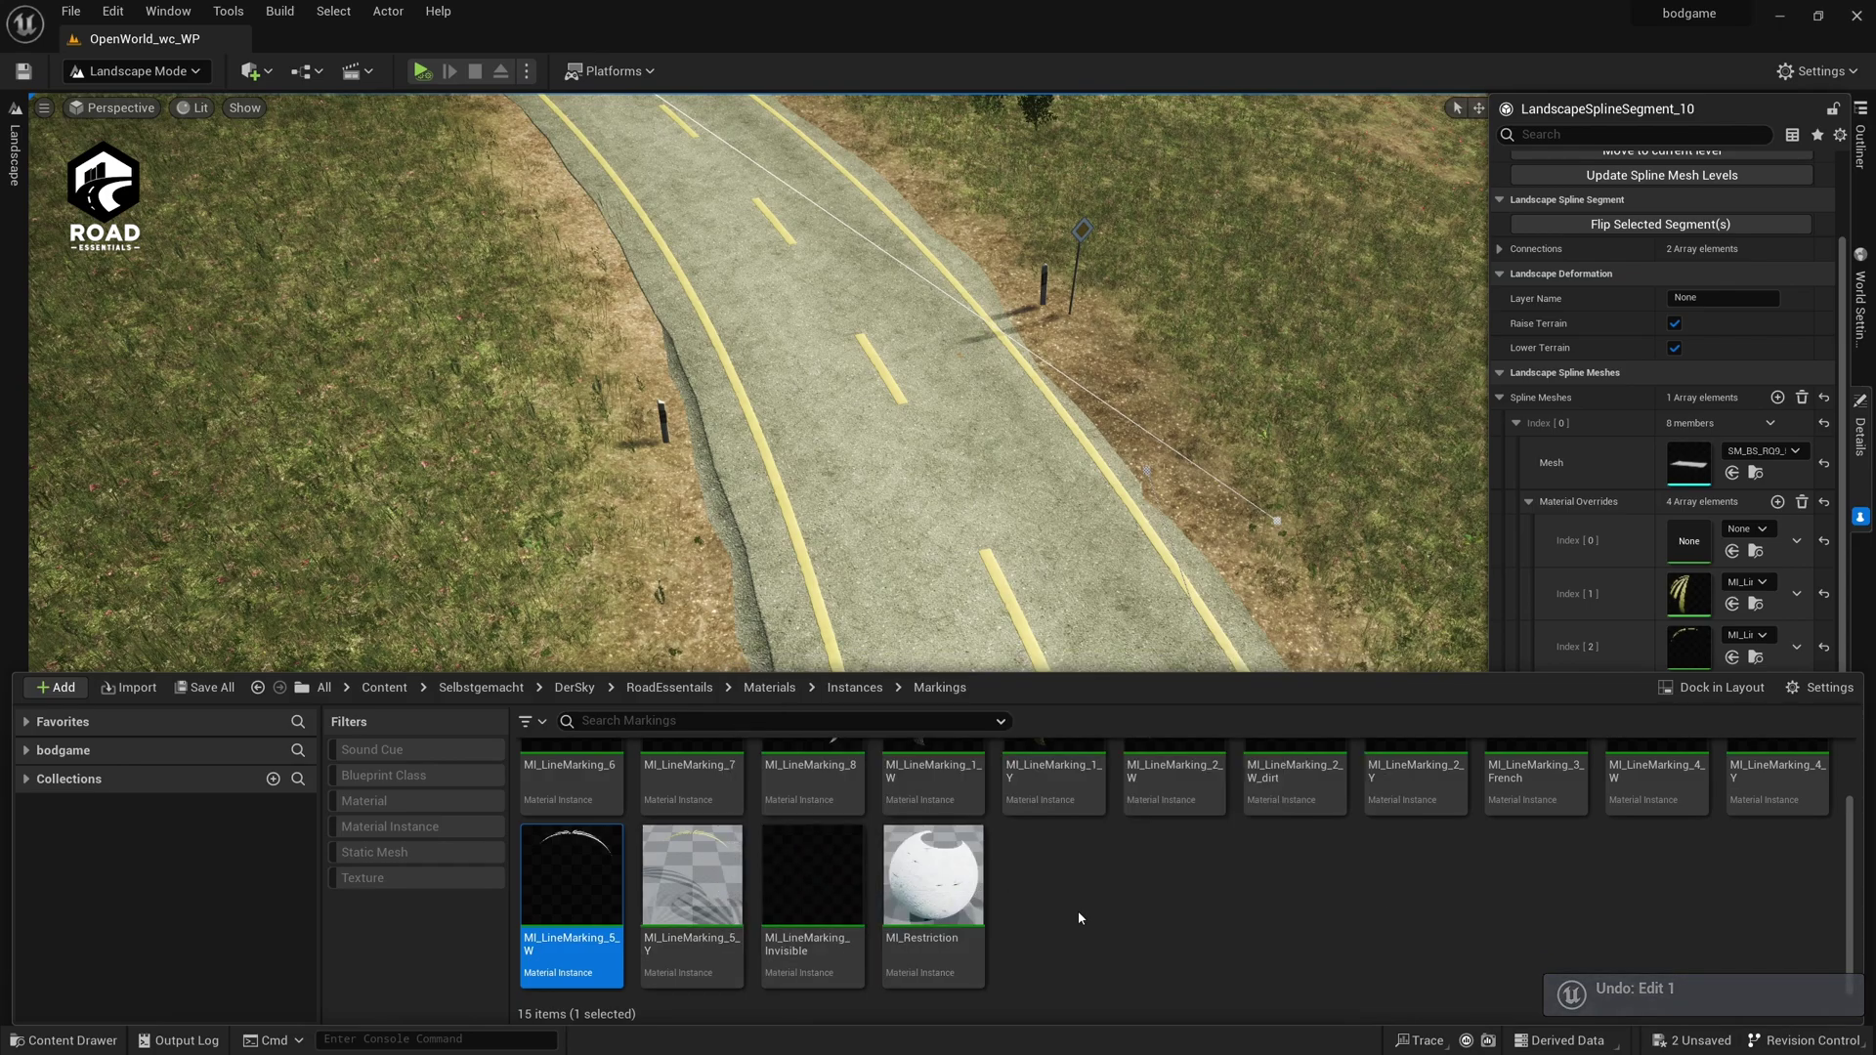
# Try MI_LineMarking_6 as the Index [1] material override, inspect the edge line up close, and undo it.
pyautogui.scroll(1, 1077, 911)
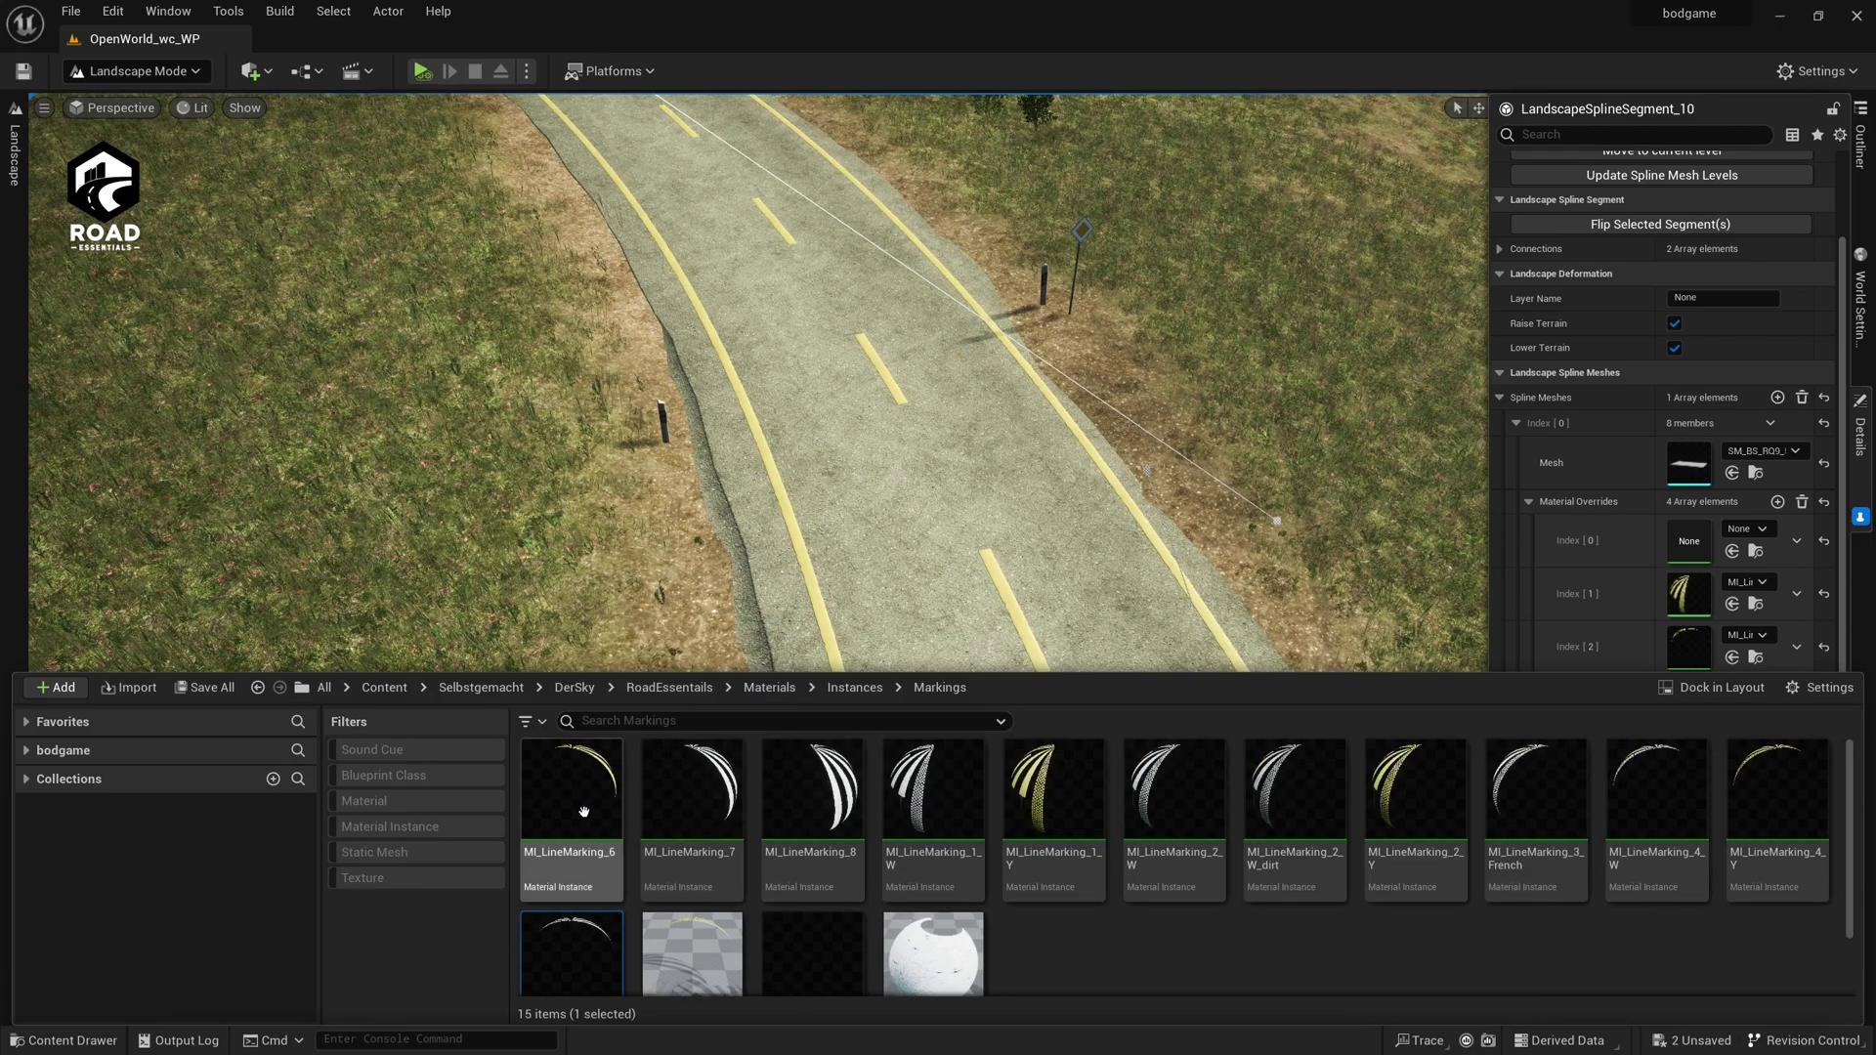
pyautogui.moveTo(604, 843); pyautogui.dragTo(1696, 612)
pyautogui.moveTo(780, 484); pyautogui.dragTo(780, 322, button='right')
pyautogui.moveTo(781, 485); pyautogui.dragTo(1154, 634, button='right')
pyautogui.press('a')
pyautogui.press('d')
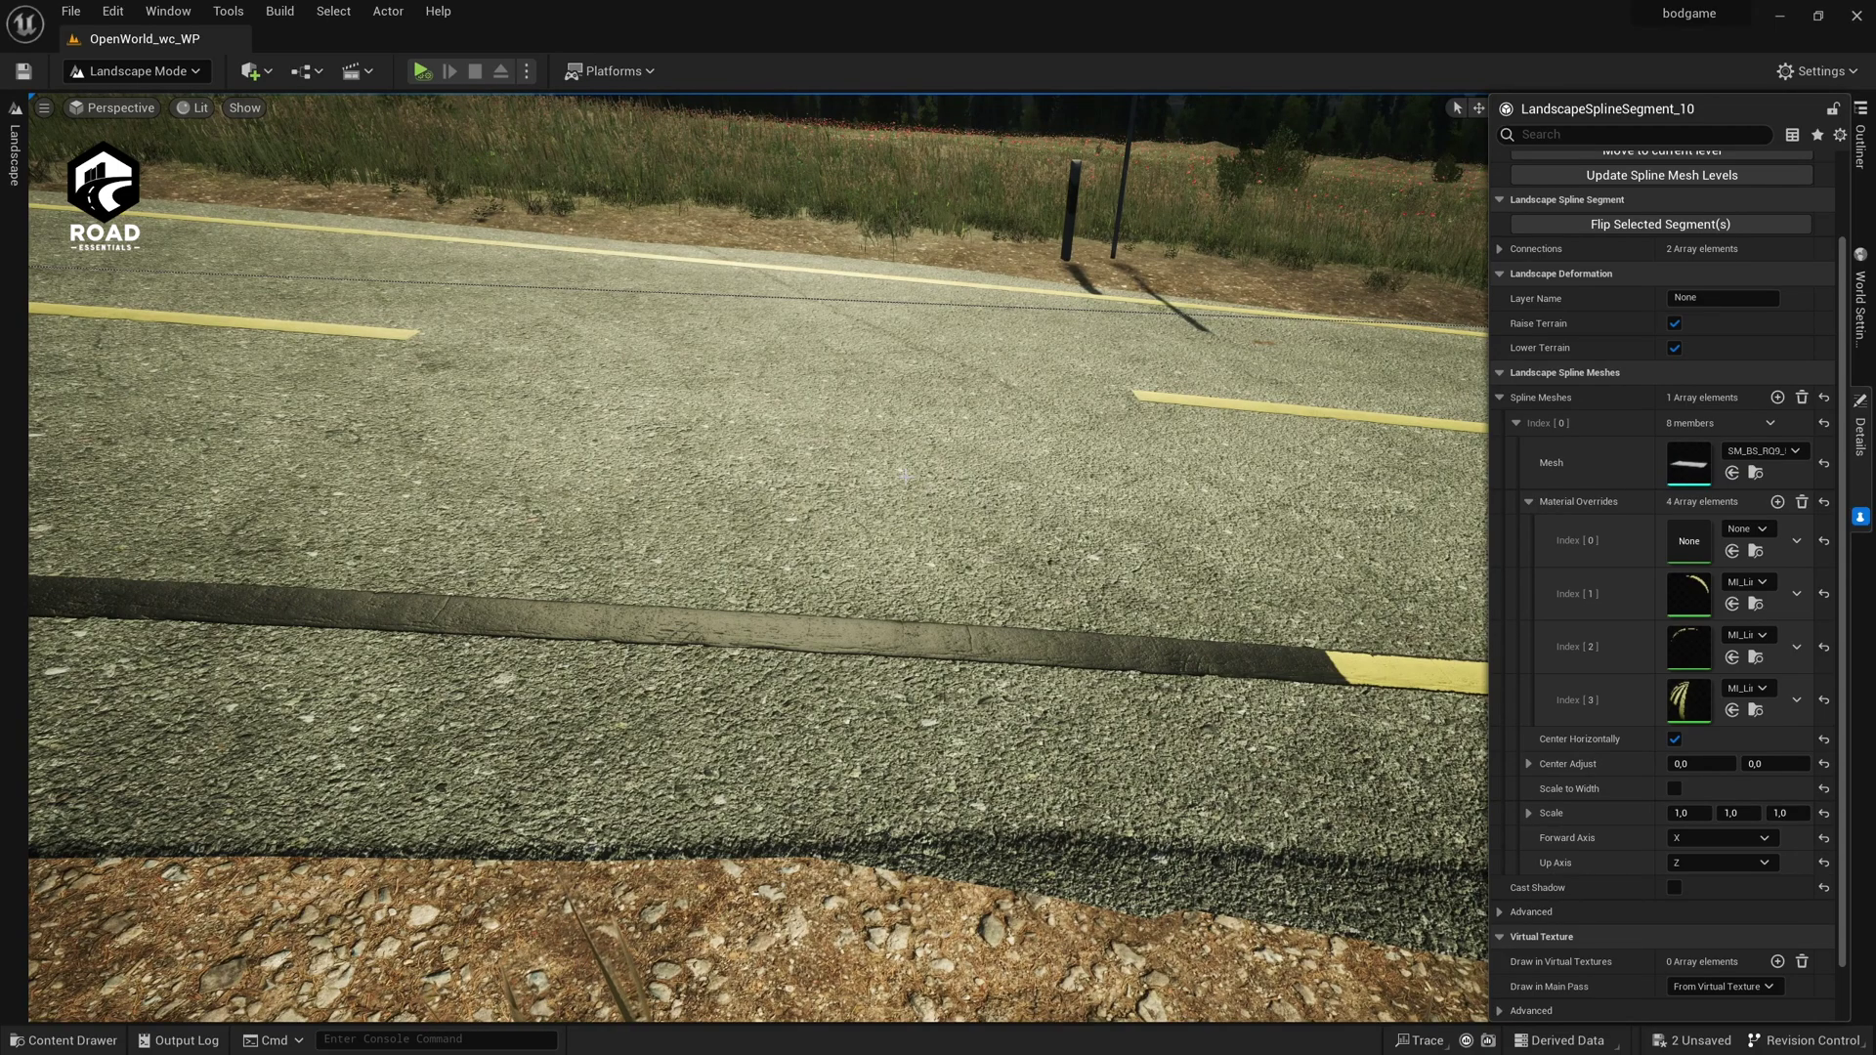
pyautogui.press('s')
pyautogui.moveTo(943, 351); pyautogui.dragTo(635, 278, button='right')
pyautogui.hotkey('ctrl', 'z')
# Try MI_LineMarking_7 as the Index [1] material override, inspect the line along the road, and undo it.
pyautogui.moveTo(908, 463); pyautogui.dragTo(933, 518, button='right')
pyautogui.press('d')
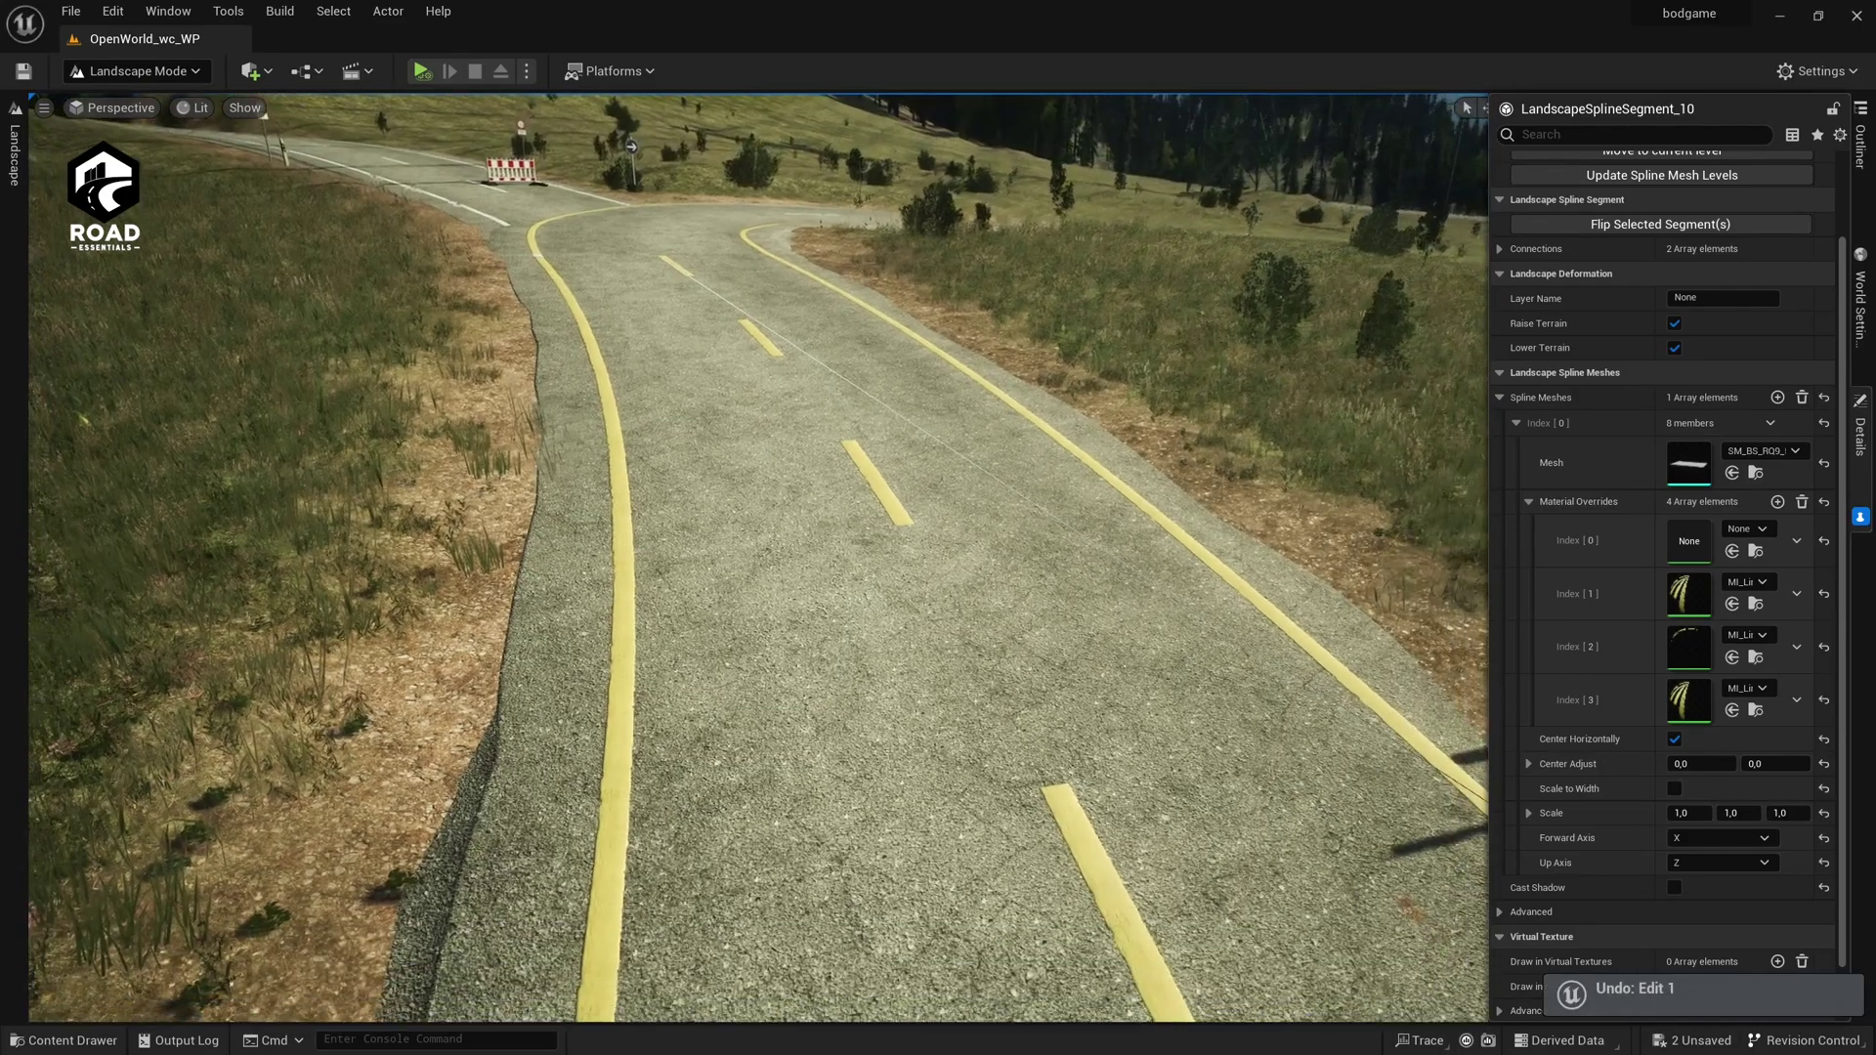
pyautogui.click(74, 1040)
pyautogui.moveTo(694, 824); pyautogui.dragTo(1682, 590)
pyautogui.moveTo(977, 410); pyautogui.dragTo(1036, 537, button='right')
pyautogui.press('w')
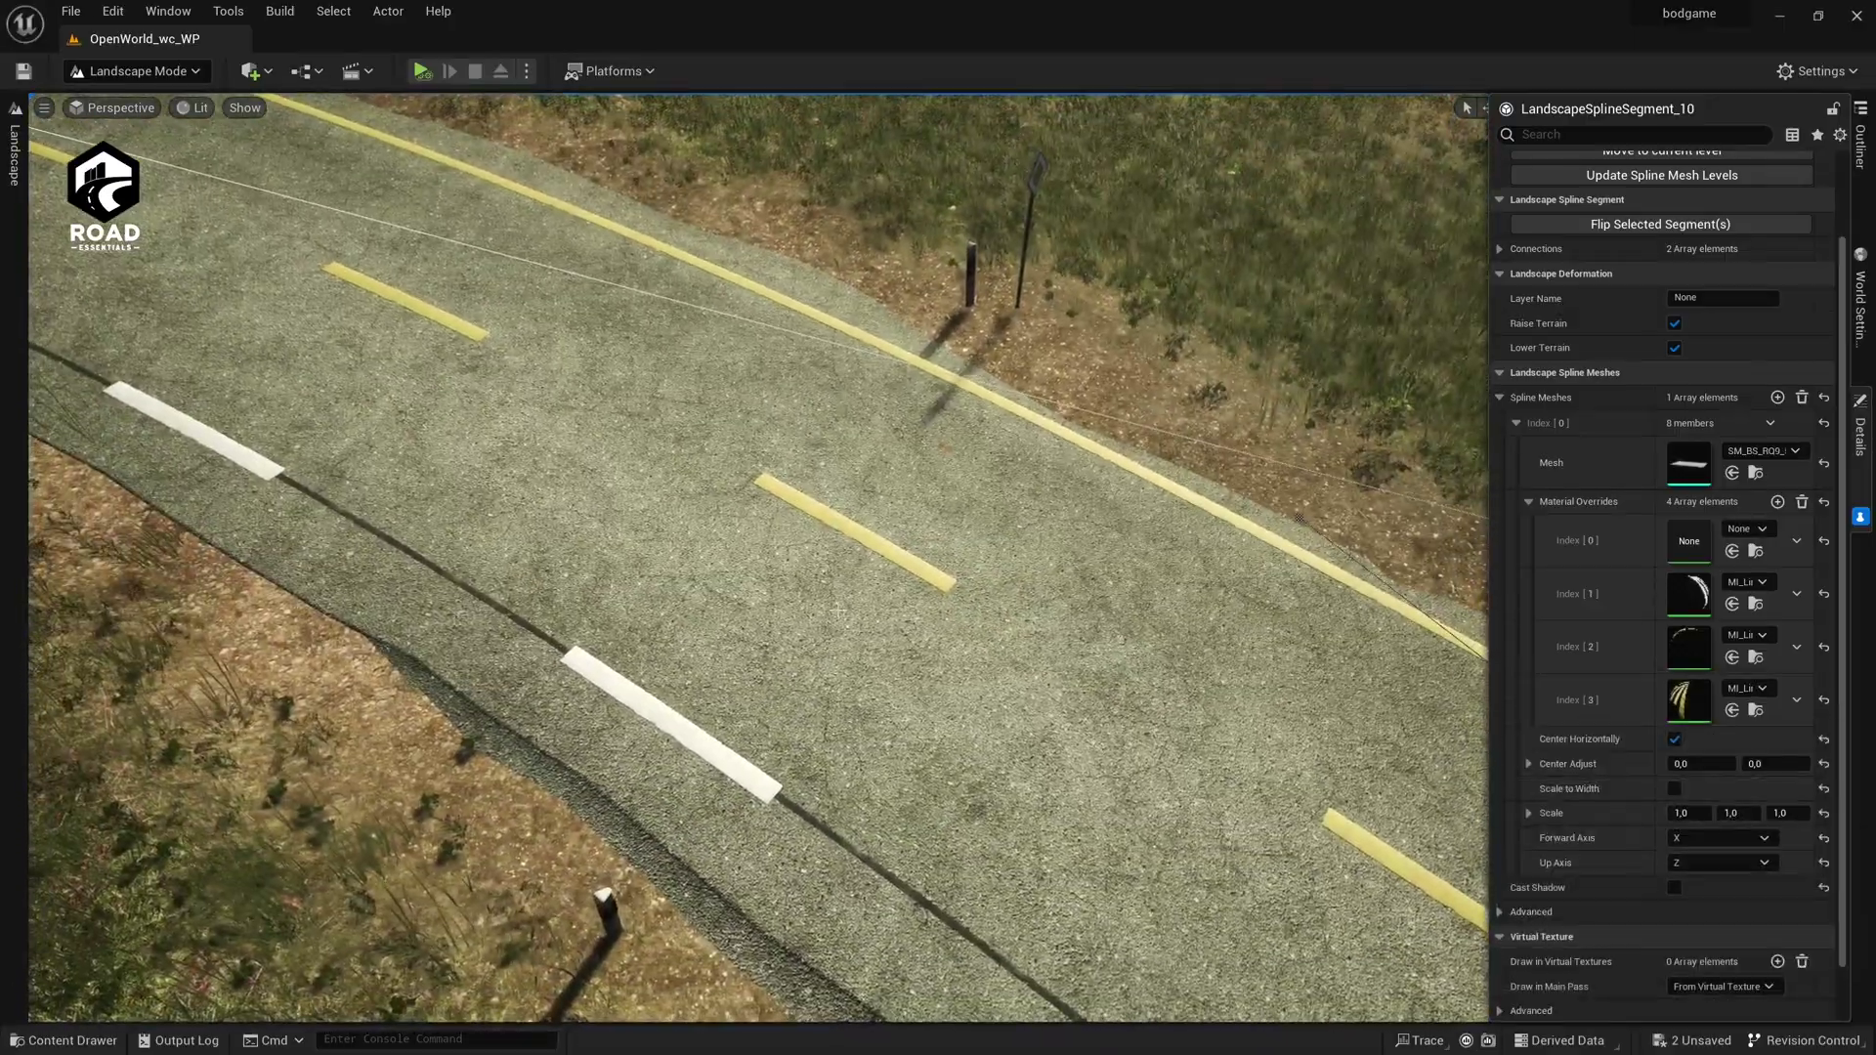
pyautogui.moveTo(443, 378); pyautogui.dragTo(244, 102, button='right')
pyautogui.press('w')
pyautogui.press('w')
pyautogui.press('w')
pyautogui.moveTo(244, 103); pyautogui.dragTo(235, 83)
pyautogui.moveTo(235, 83); pyautogui.dragTo(337, 269, button='right')
pyautogui.press('s')
pyautogui.moveTo(454, 256); pyautogui.dragTo(879, 317, button='right')
pyautogui.moveTo(396, 267); pyautogui.dragTo(791, 635, button='right')
pyautogui.hotkey('ctrl', 'z')
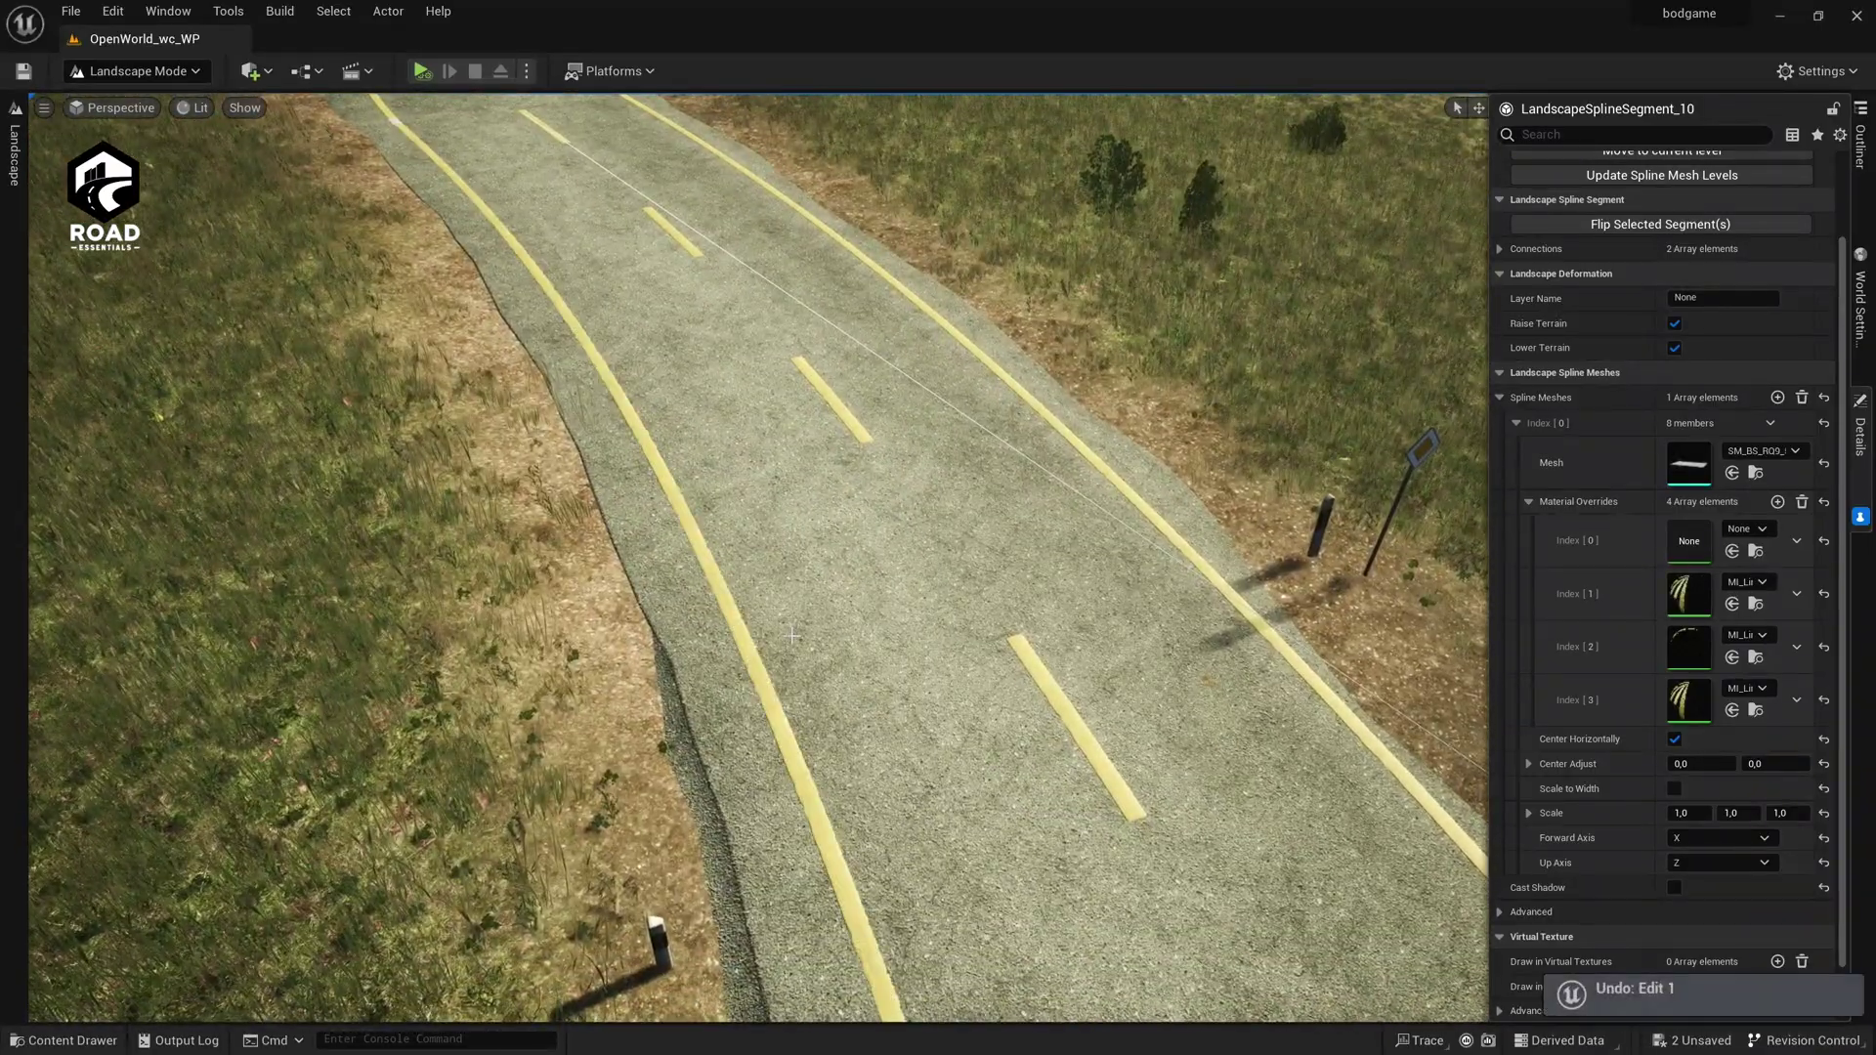
# Try MI_LineMarking_8 as the Index [1] material override, inspect it along the road, and replace it with MI_LineMarking_1_W.
pyautogui.click(64, 1039)
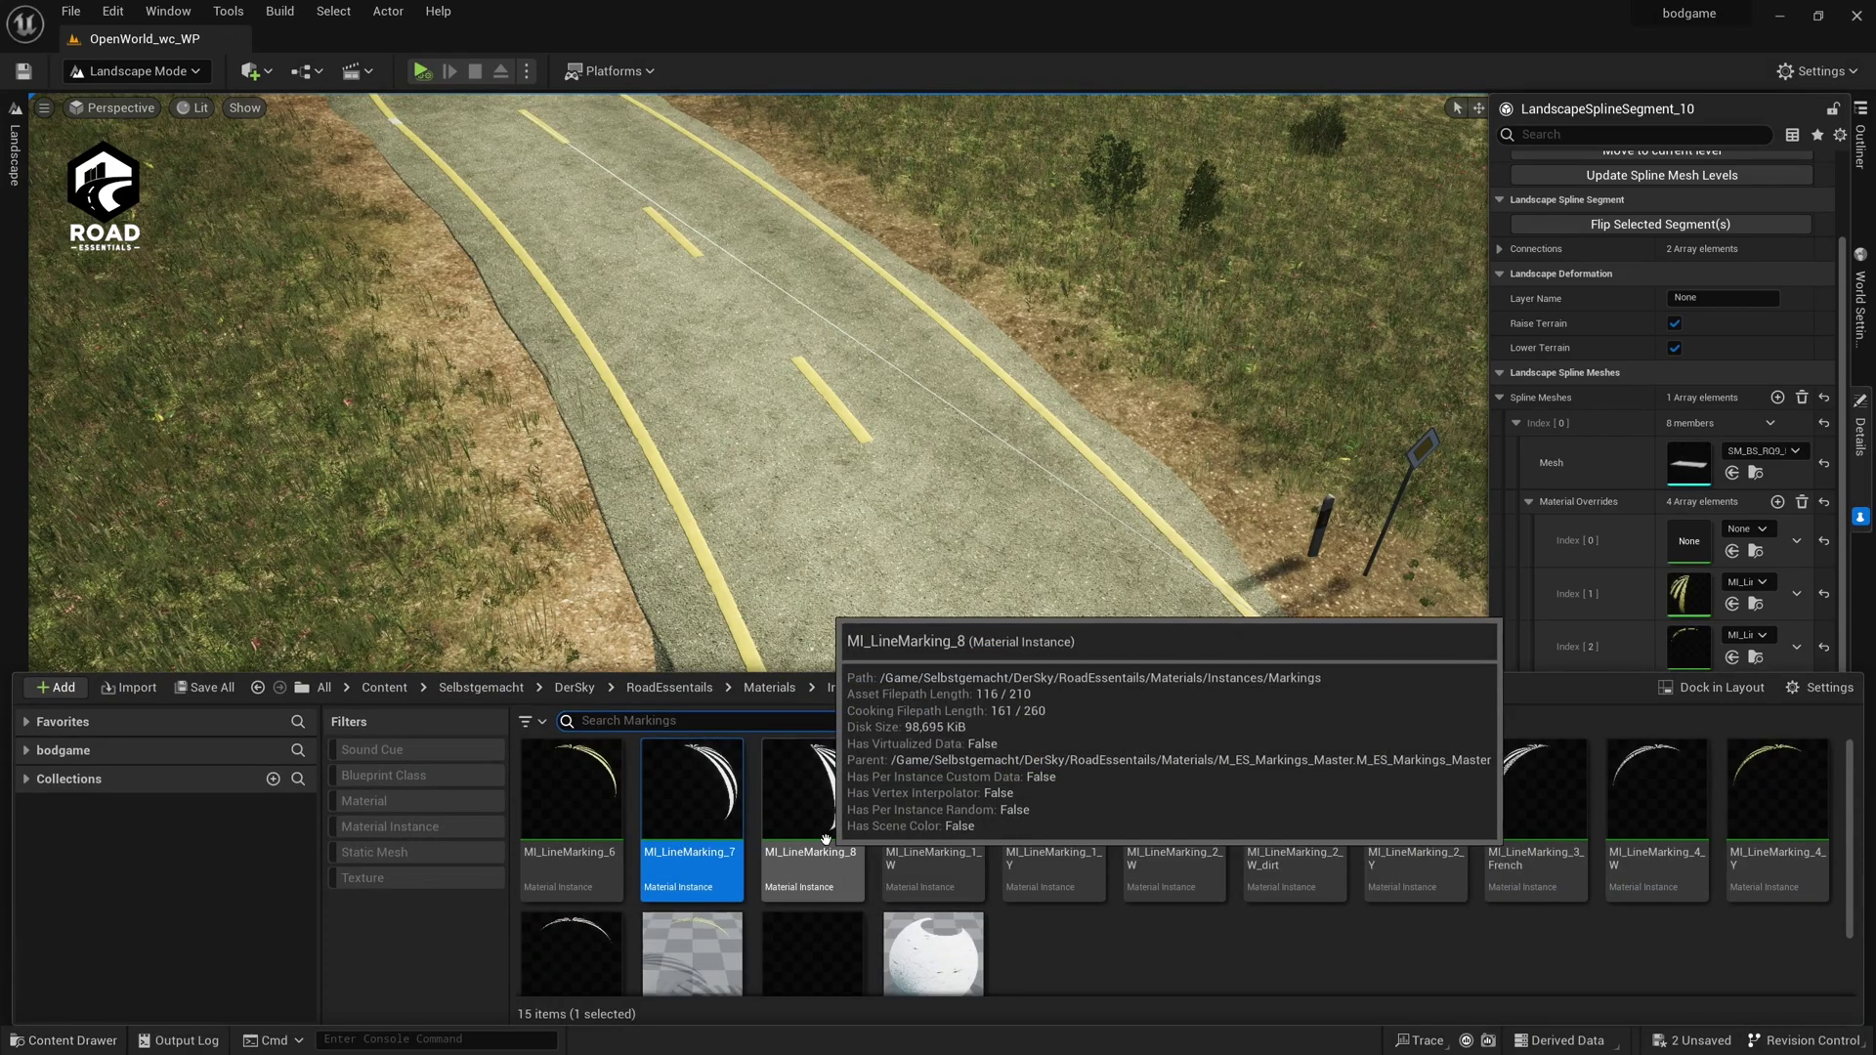
pyautogui.moveTo(813, 791); pyautogui.dragTo(1693, 597)
pyautogui.press('w')
pyautogui.moveTo(1029, 477)
pyautogui.mouseDown(button='right')
pyautogui.moveTo(942, 503)
pyautogui.moveTo(937, 322)
pyautogui.moveTo(1034, 508)
pyautogui.moveTo(1033, 483)
pyautogui.mouseUp(button='right')
pyautogui.press('s')
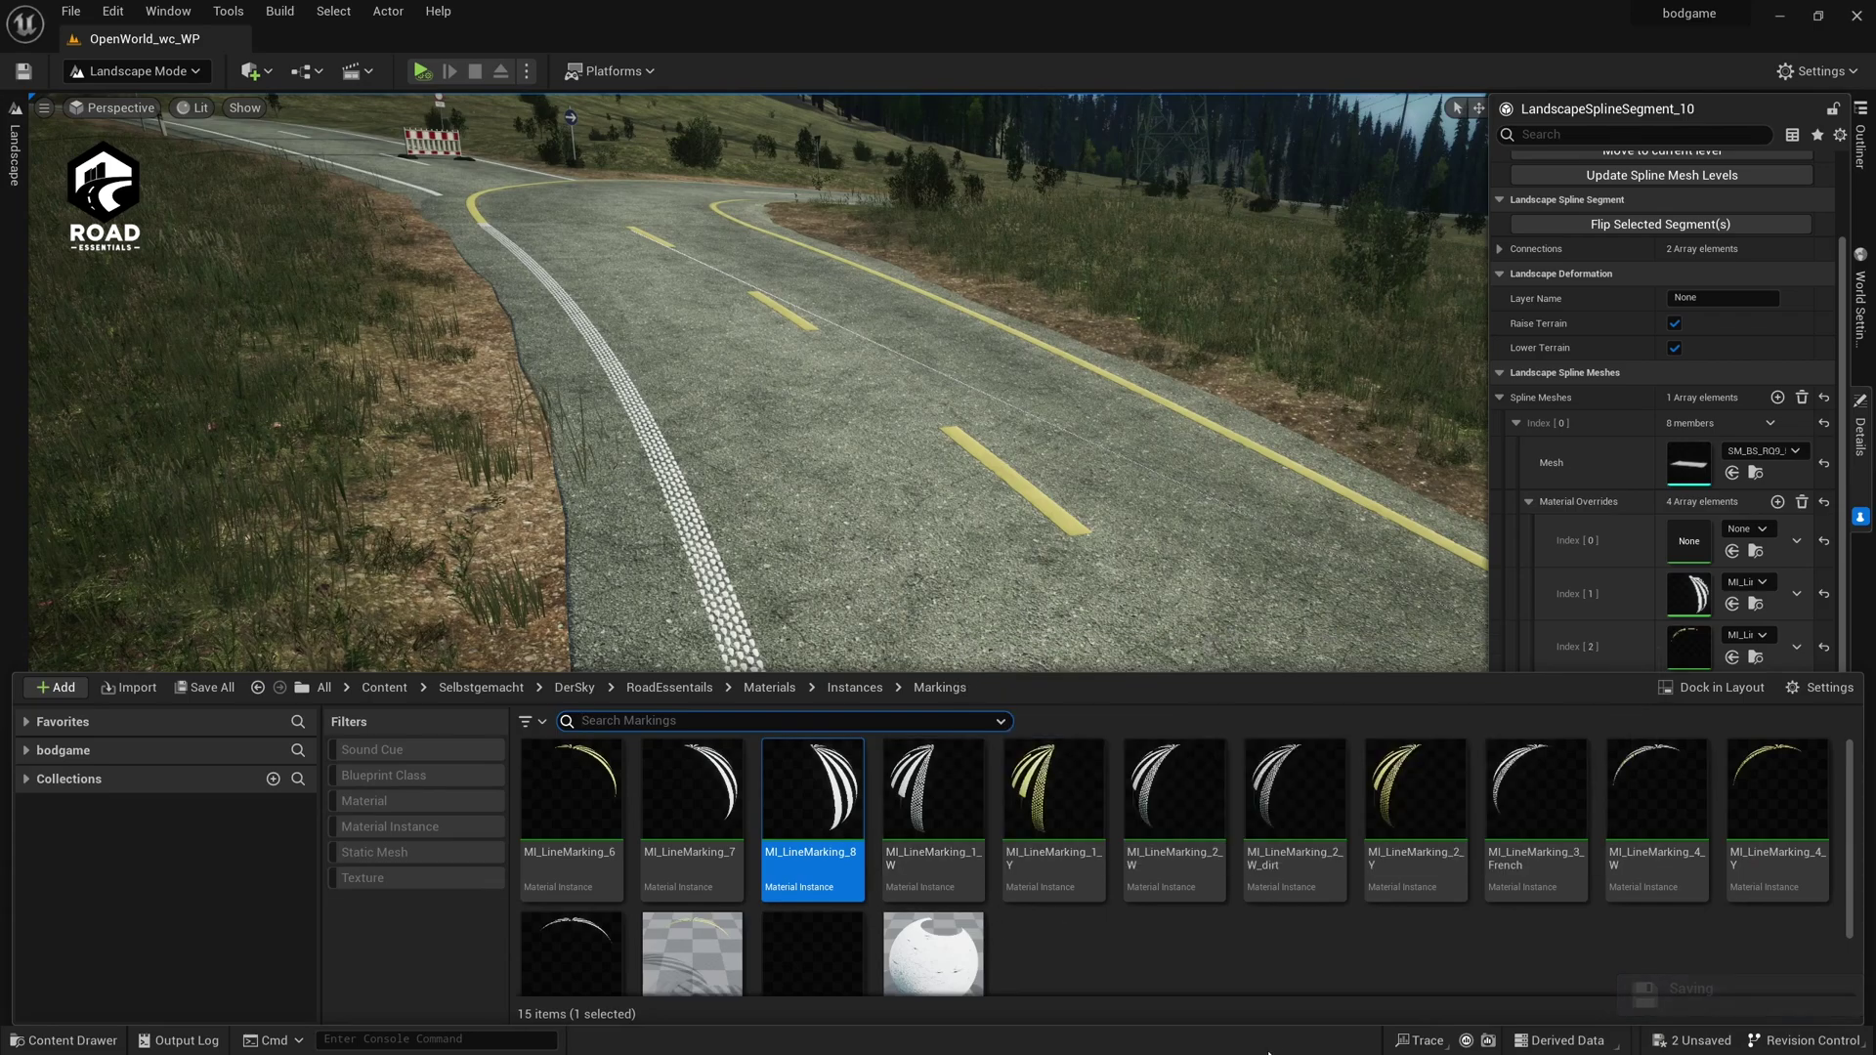
pyautogui.click(927, 857)
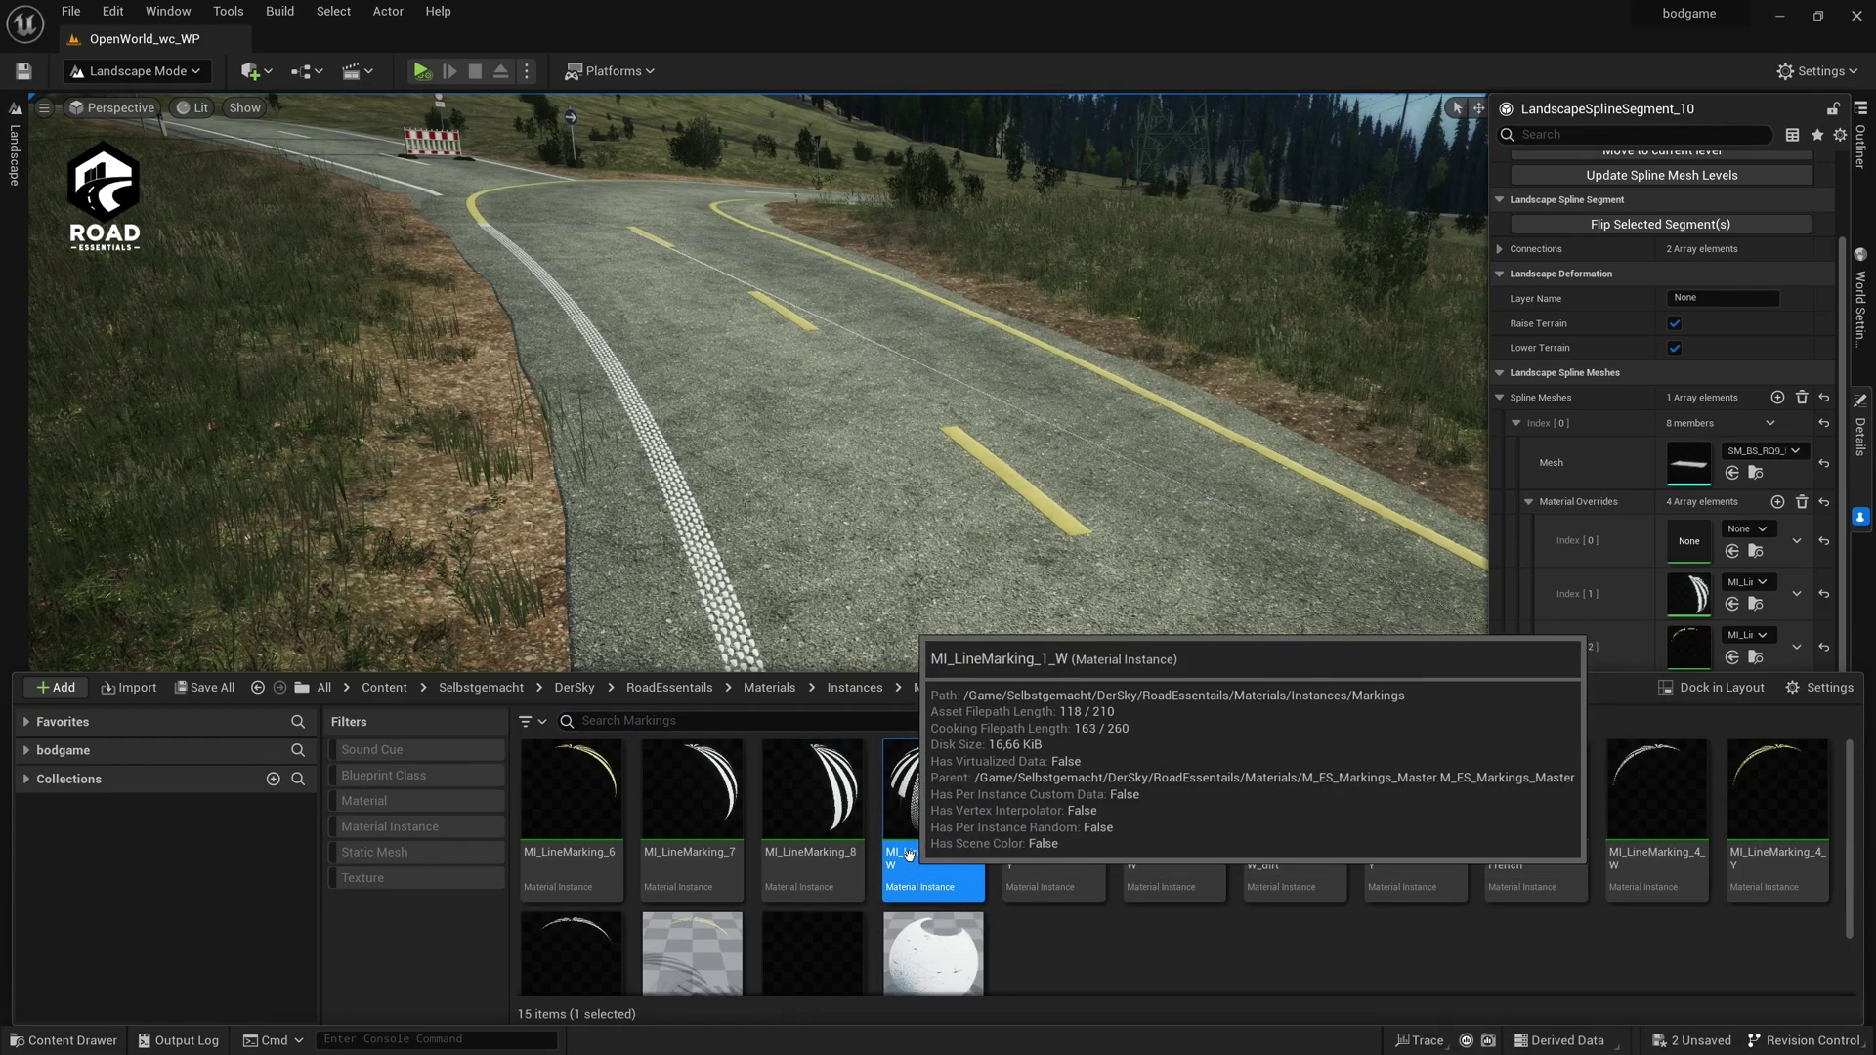
pyautogui.moveTo(926, 857); pyautogui.dragTo(1688, 593)
# Duplicate MI_LineMarking_1_W as MI_LineMarking_1_Tutorial and assign the copy as the Index [1] material override.
pyautogui.rightClick(930, 791)
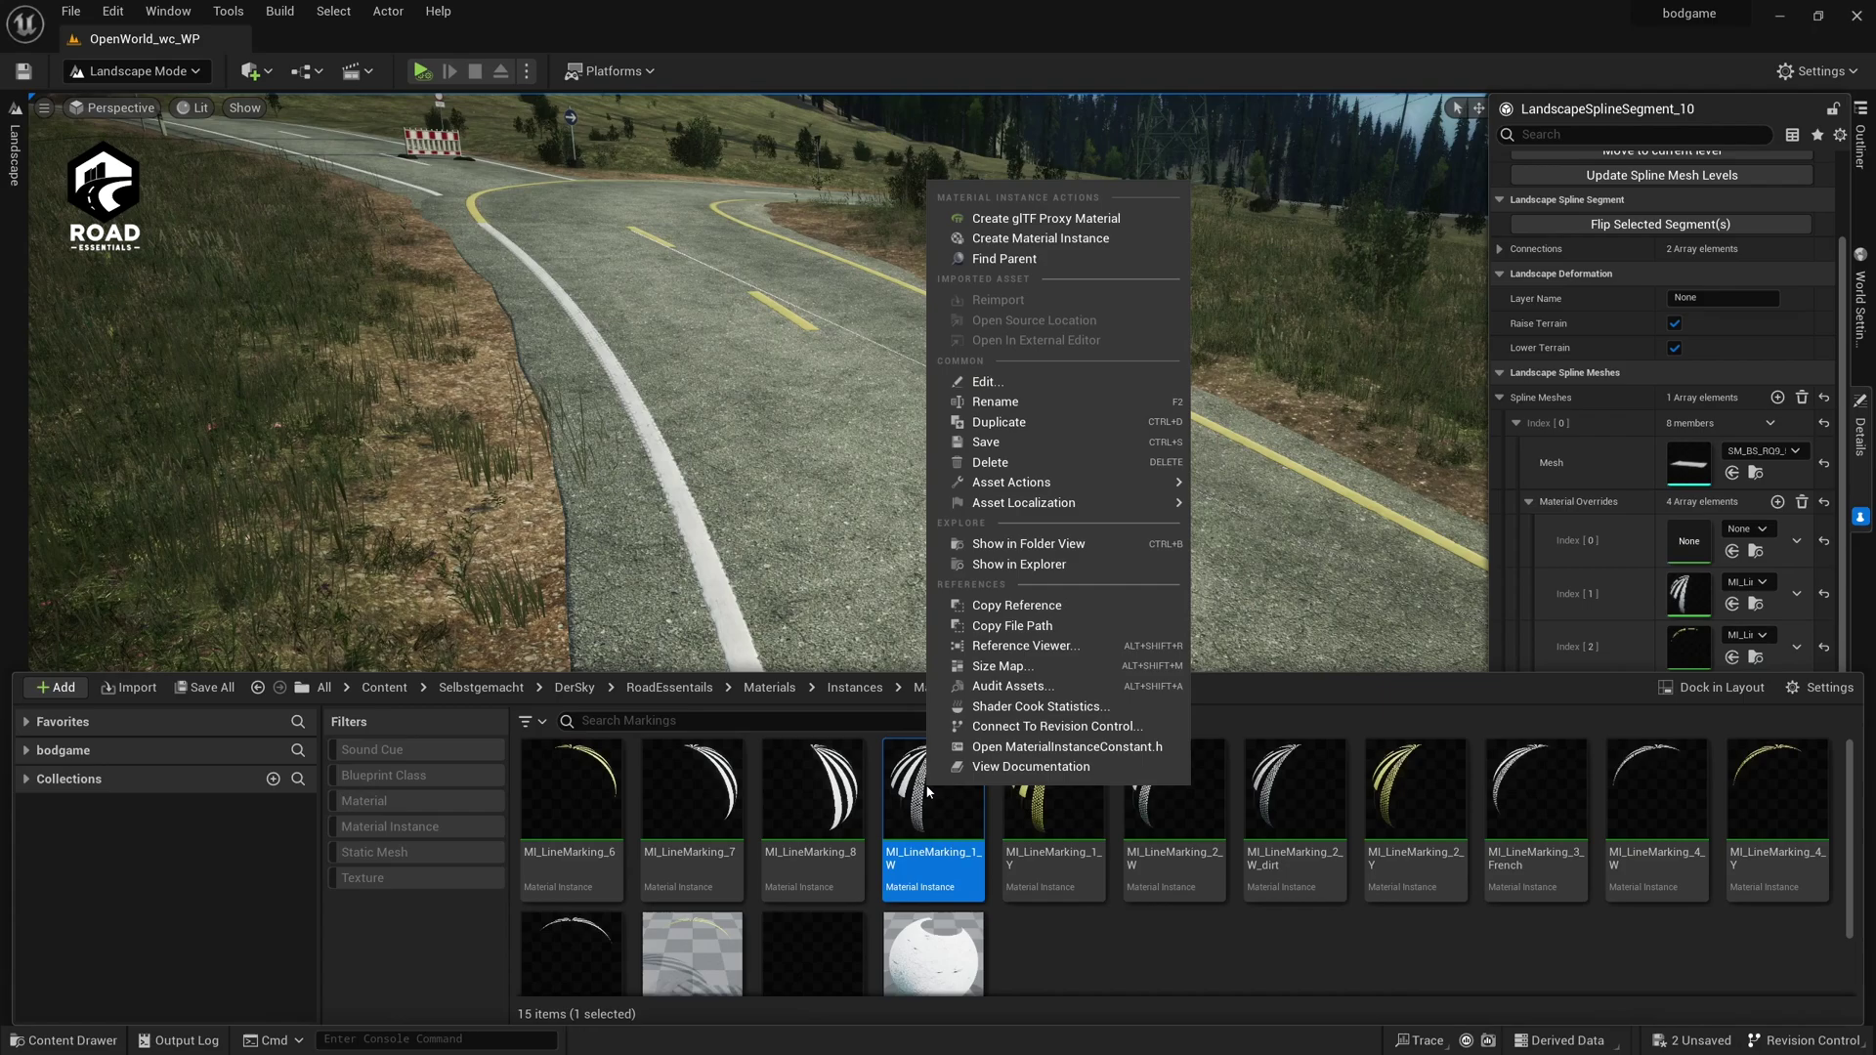
pyautogui.click(1021, 422)
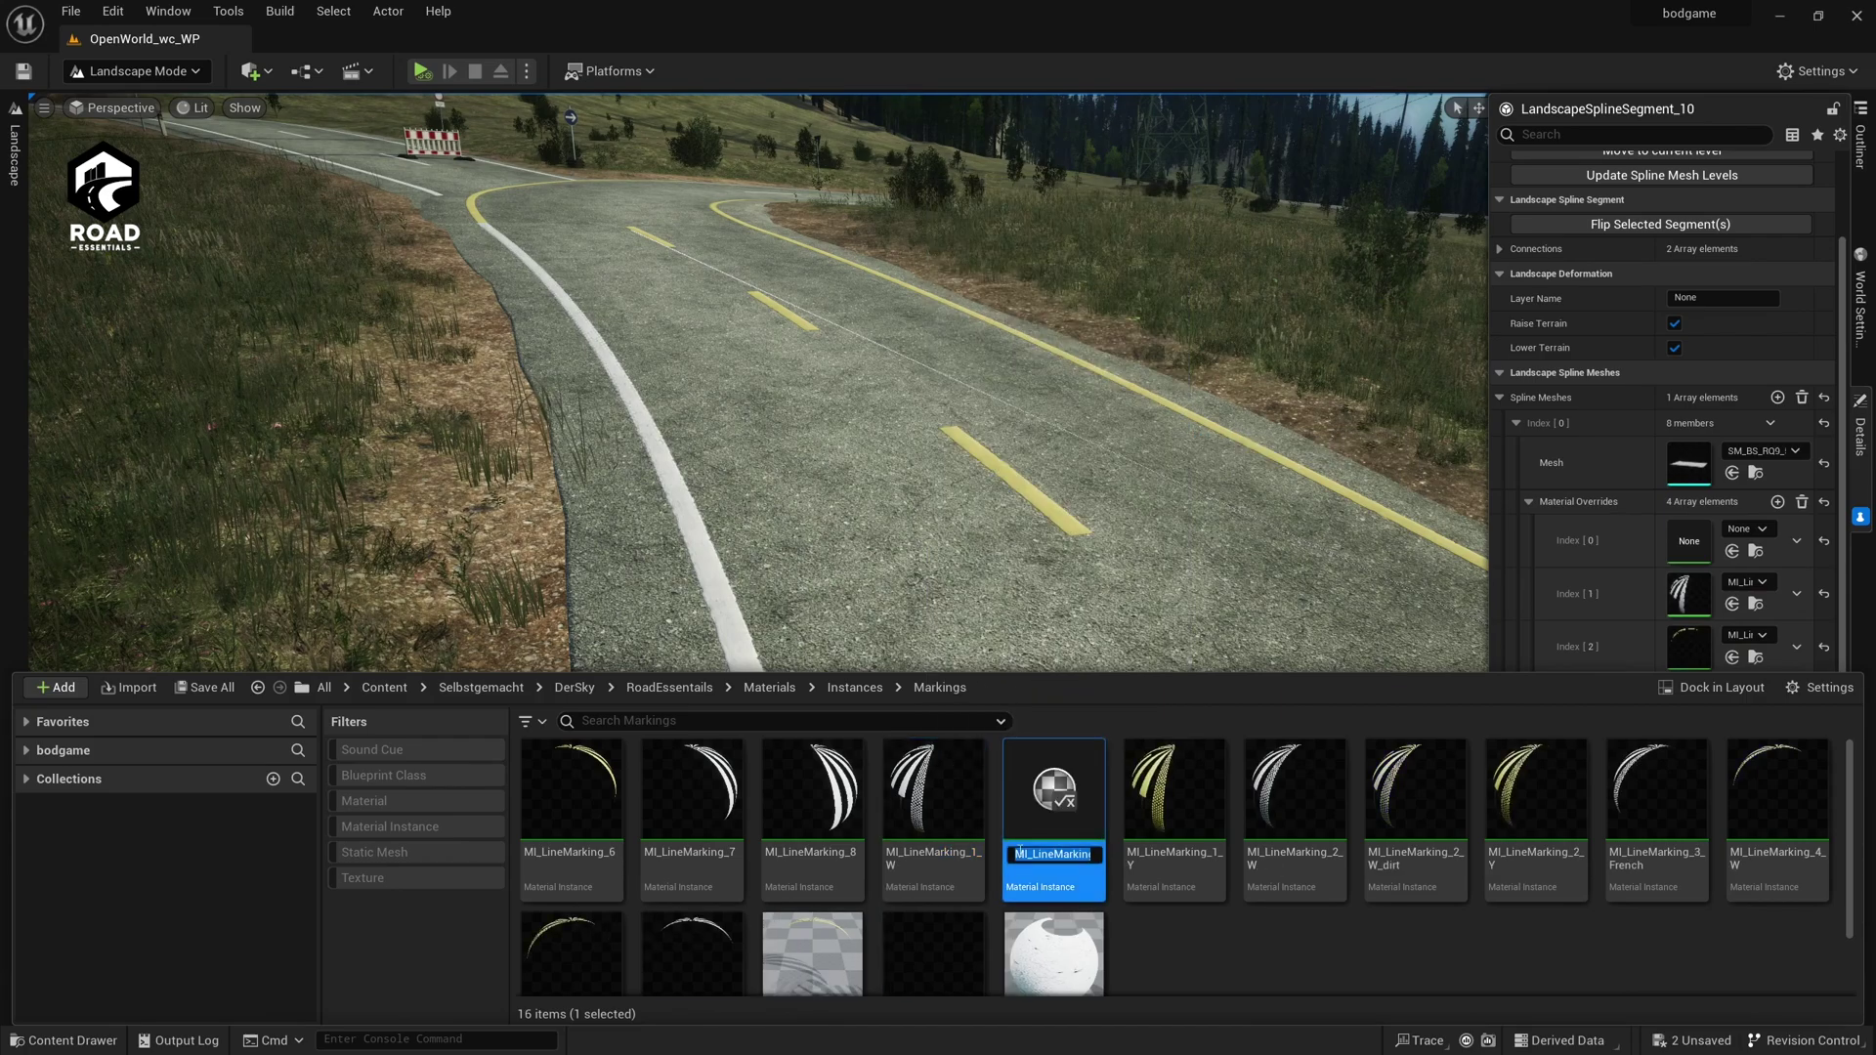
pyautogui.press('Right')
pyautogui.press('BackSpace')
pyautogui.press('BackSpace')
pyautogui.press('BackSpace')
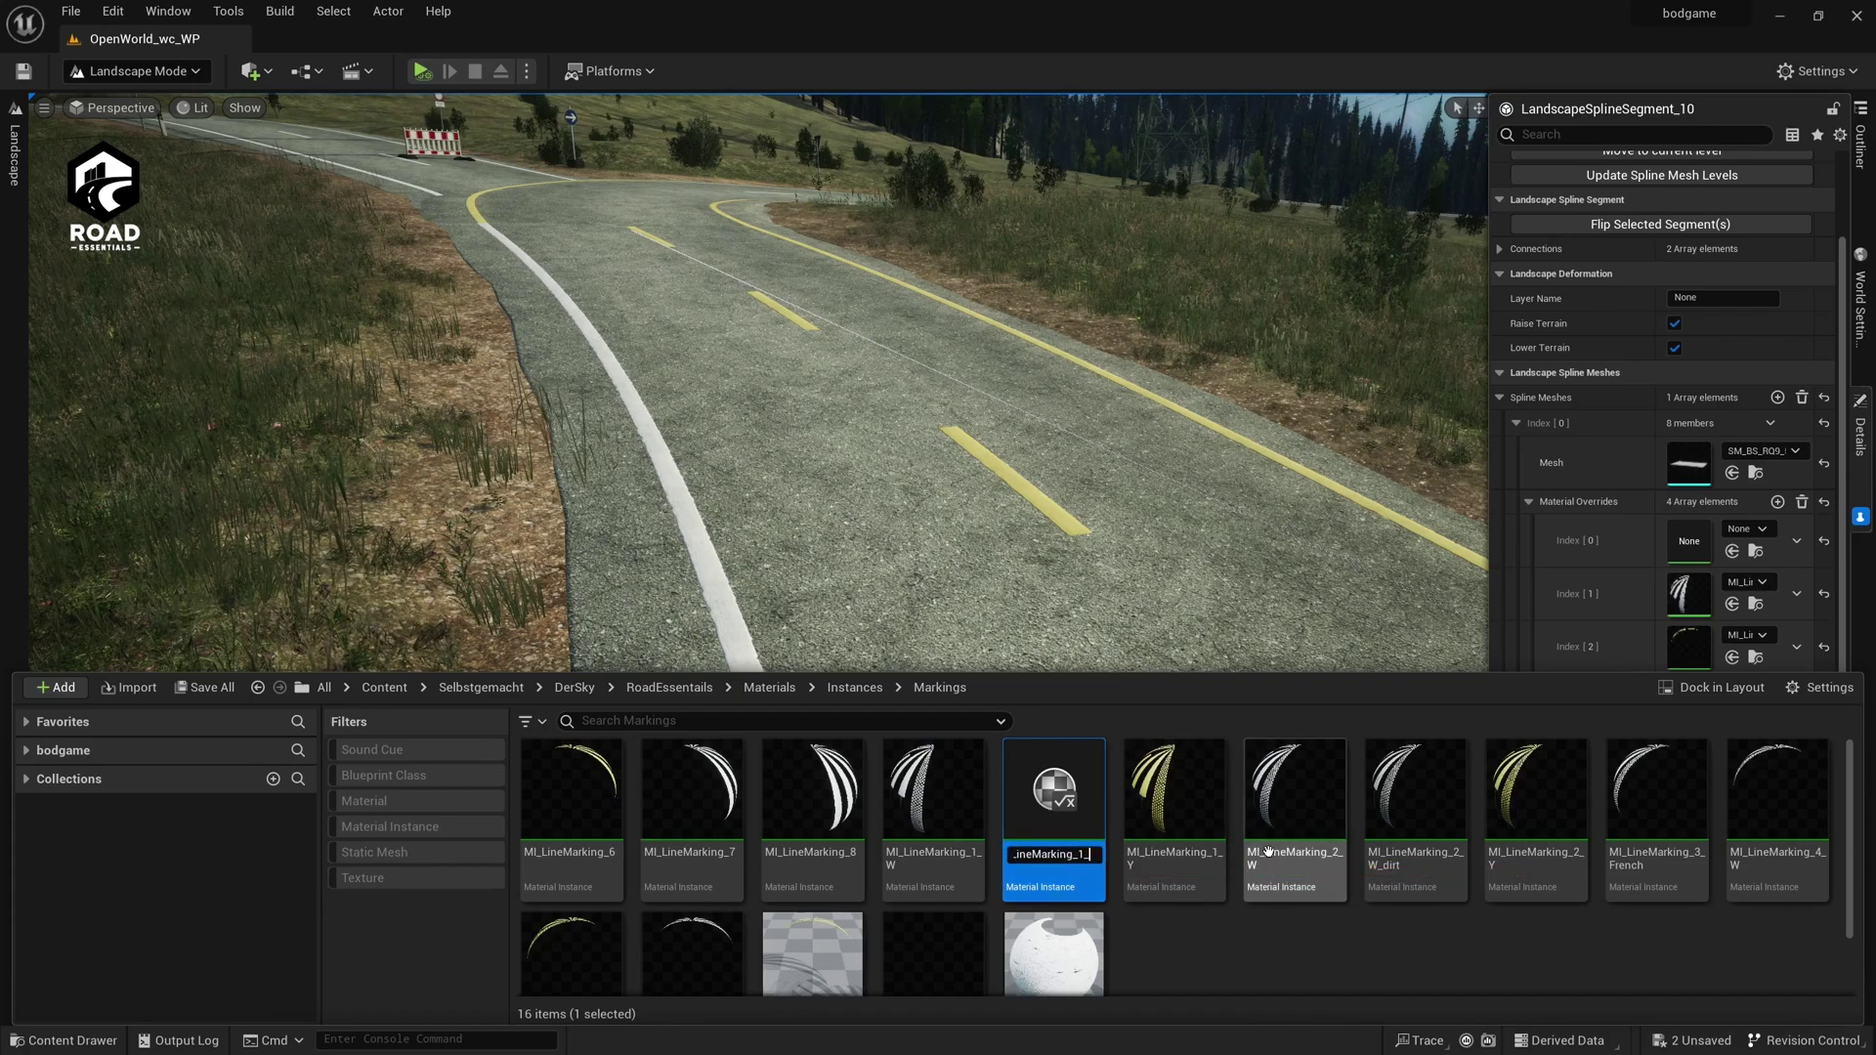
pyautogui.write('_Tutorial')
pyautogui.press('Return')
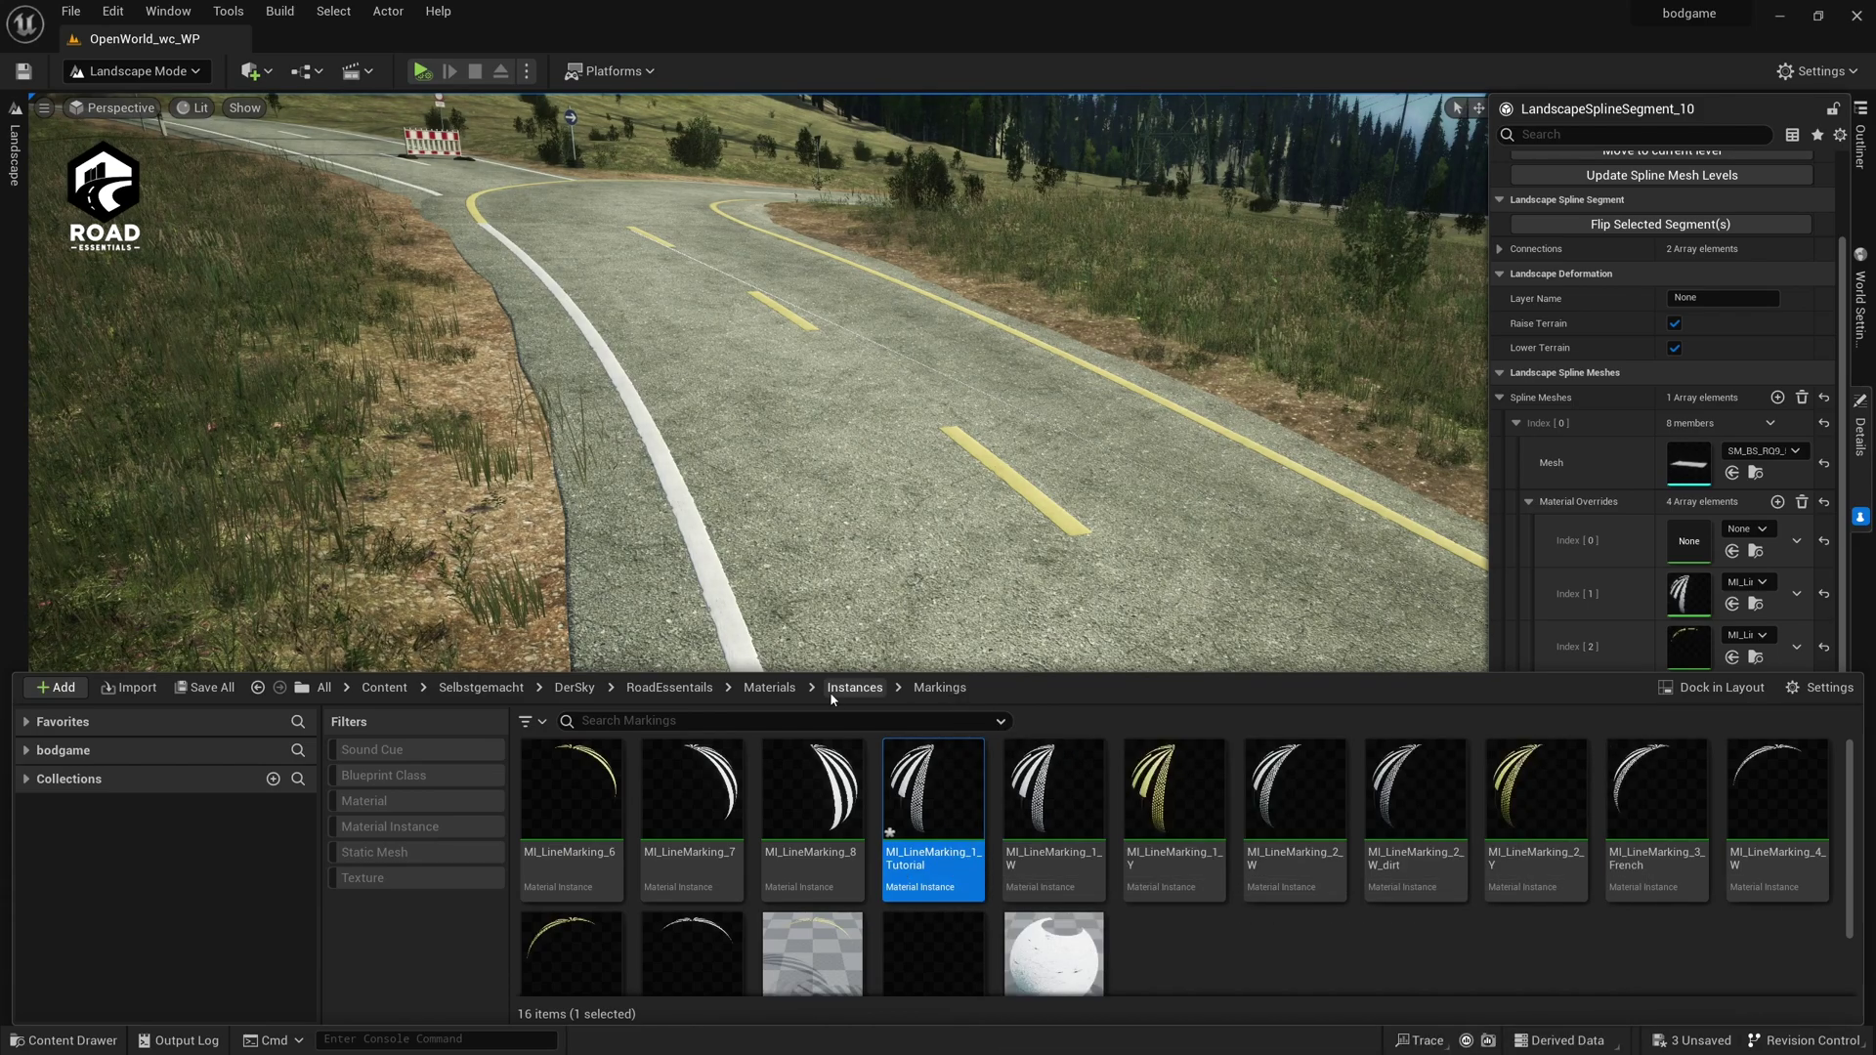
pyautogui.moveTo(933, 796); pyautogui.dragTo(1681, 633)
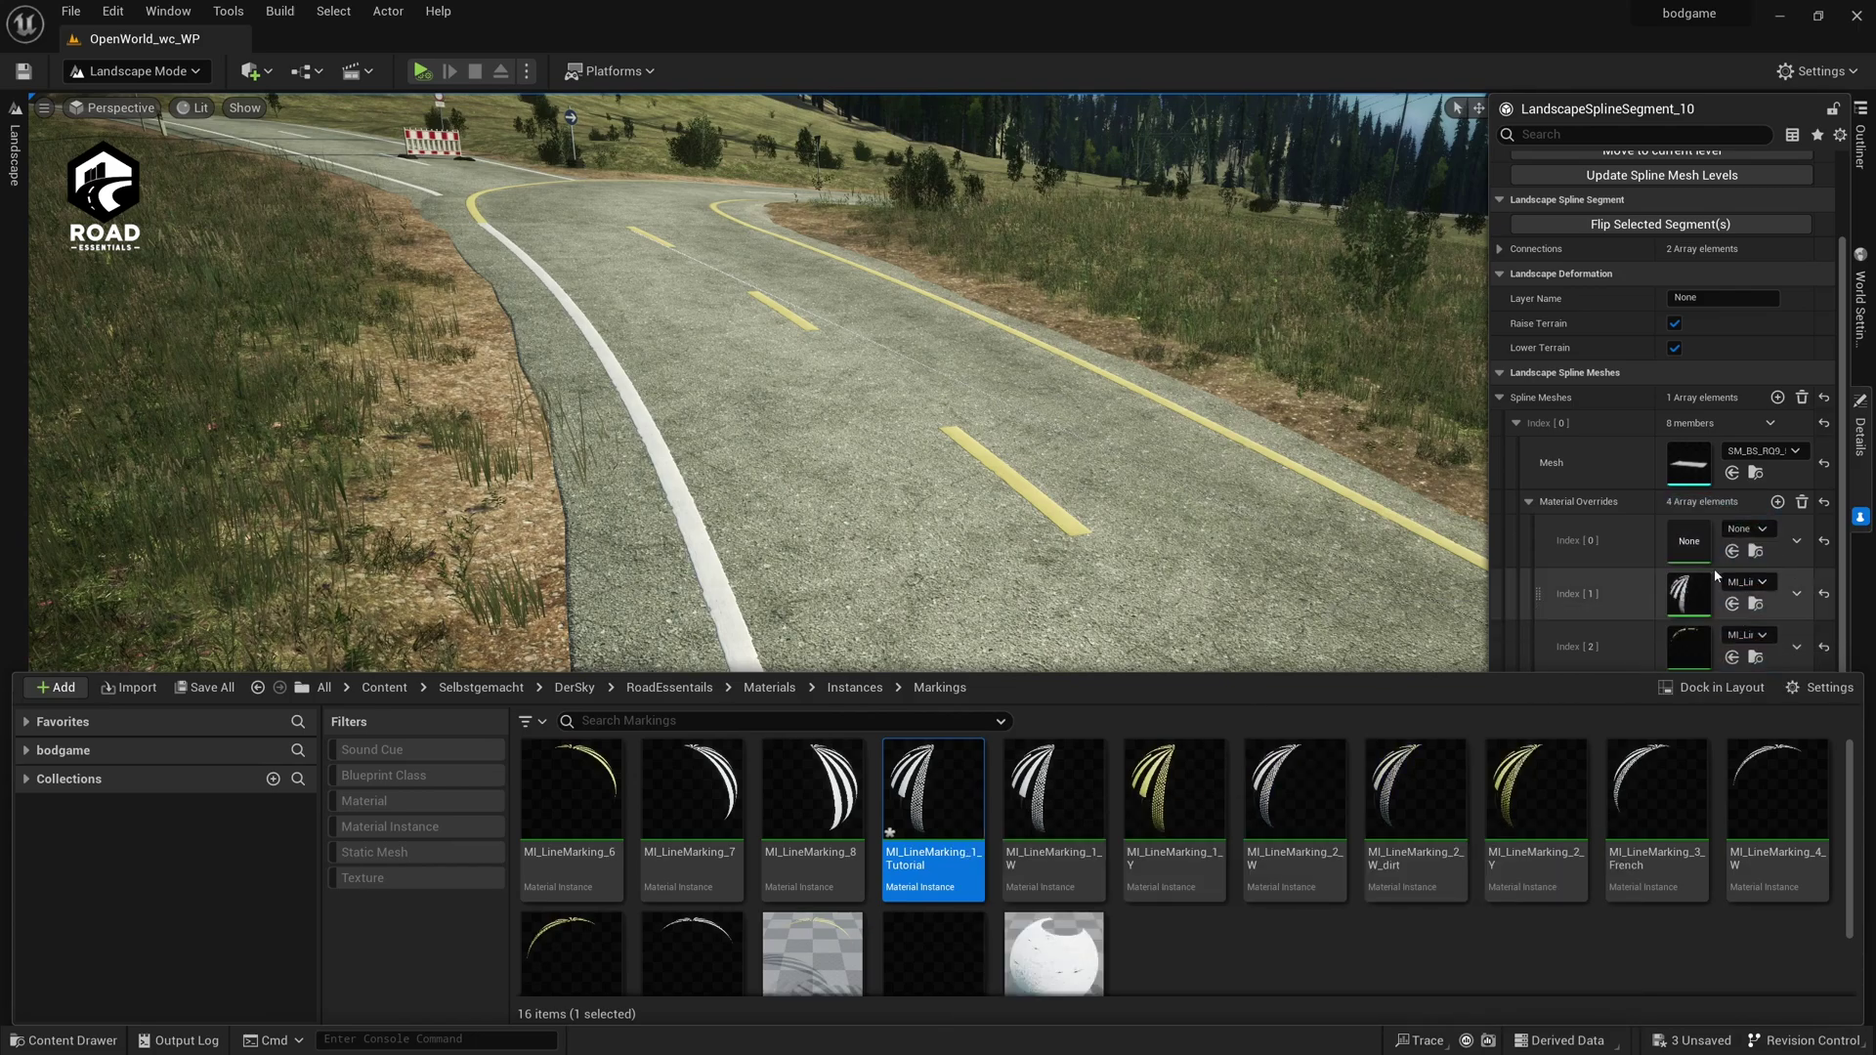
# Open MI_LineMarking_1_Tutorial for editing and set its Color Tint to a light orange, hex sRGB DE9A58FF.
pyautogui.doubleClick(934, 806)
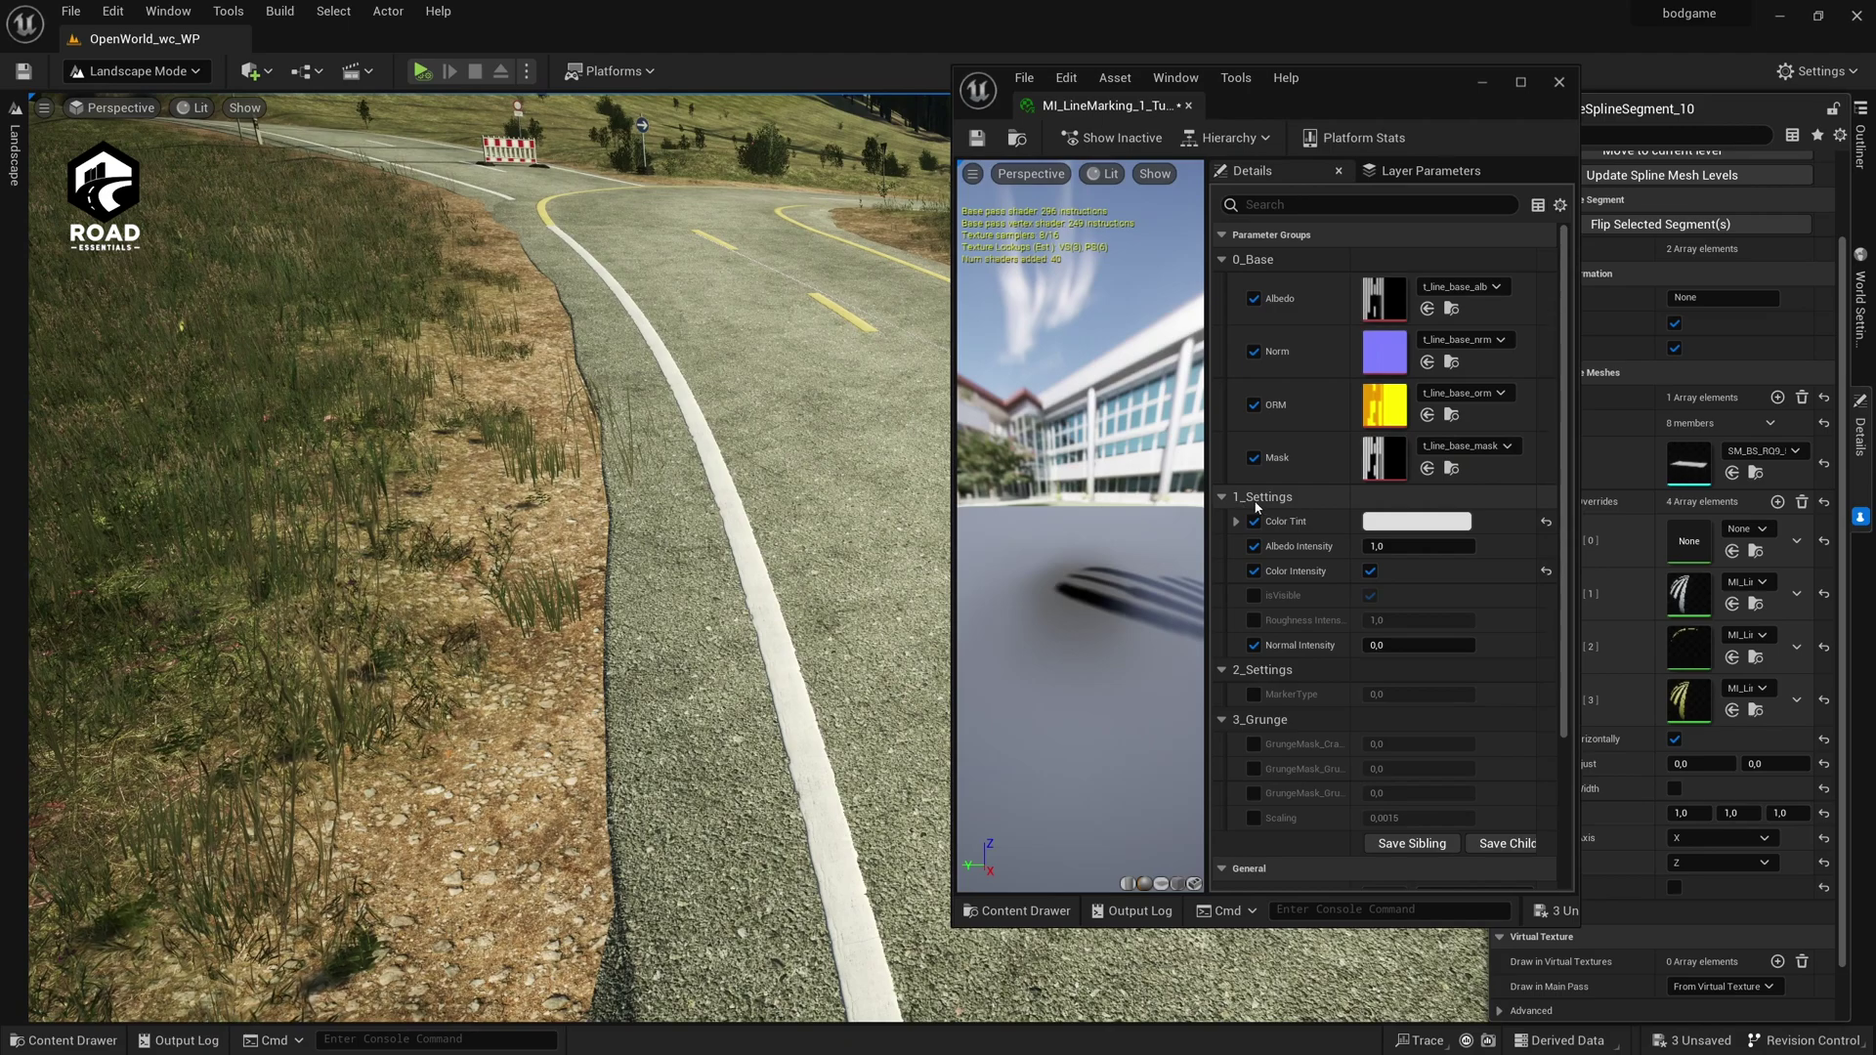
pyautogui.click(1416, 520)
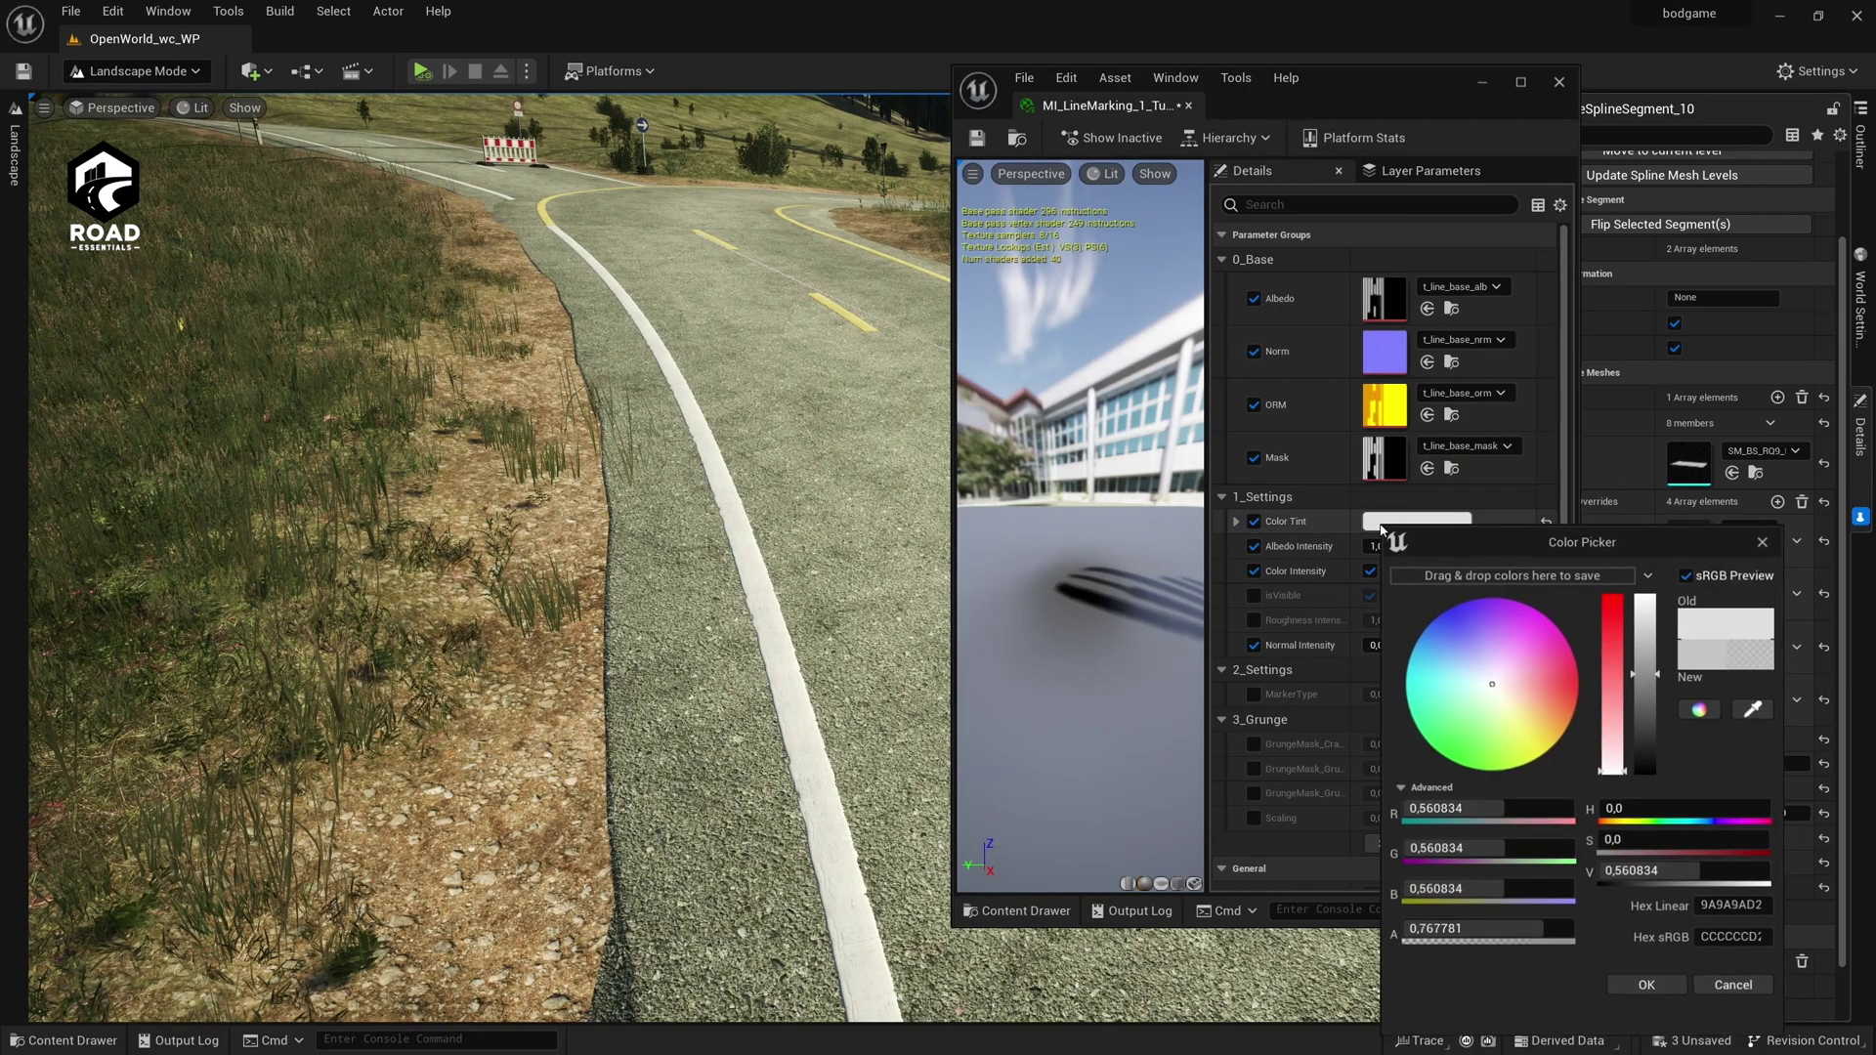
pyautogui.moveTo(1529, 702); pyautogui.dragTo(1640, 696)
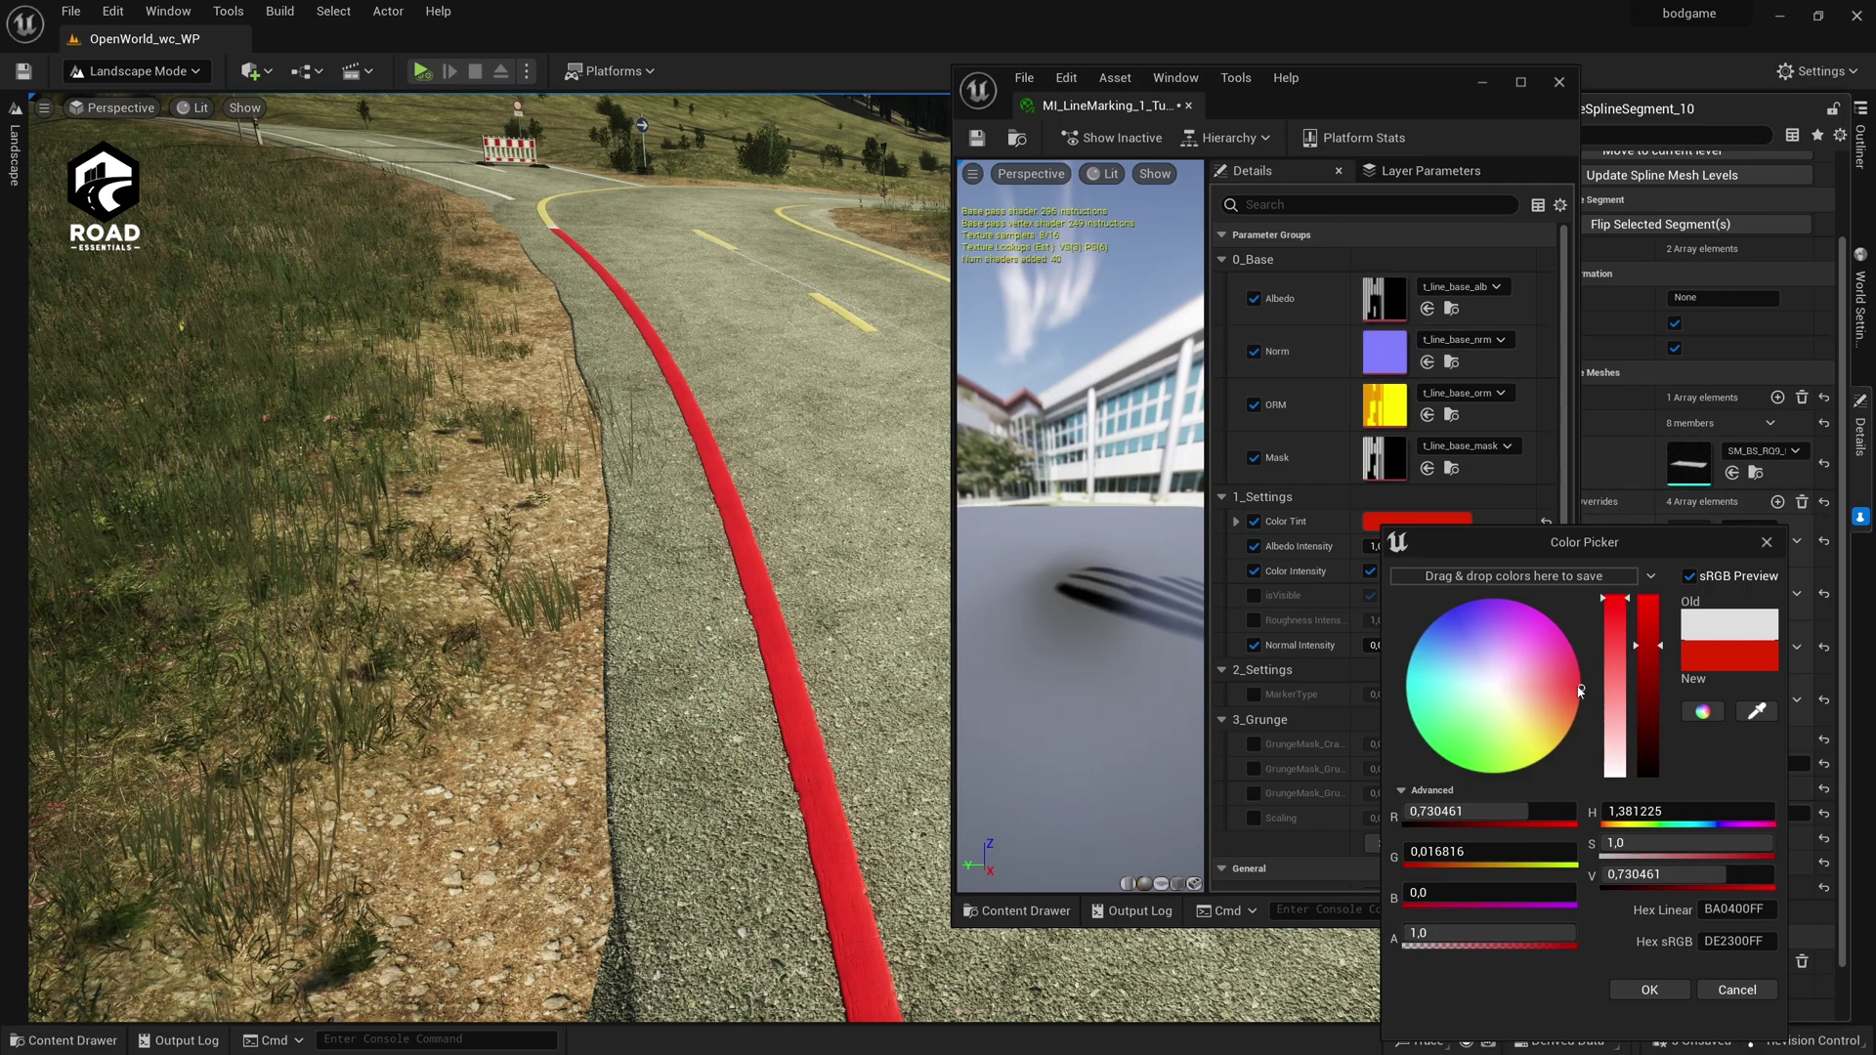
pyautogui.moveTo(1581, 692); pyautogui.dragTo(1575, 698)
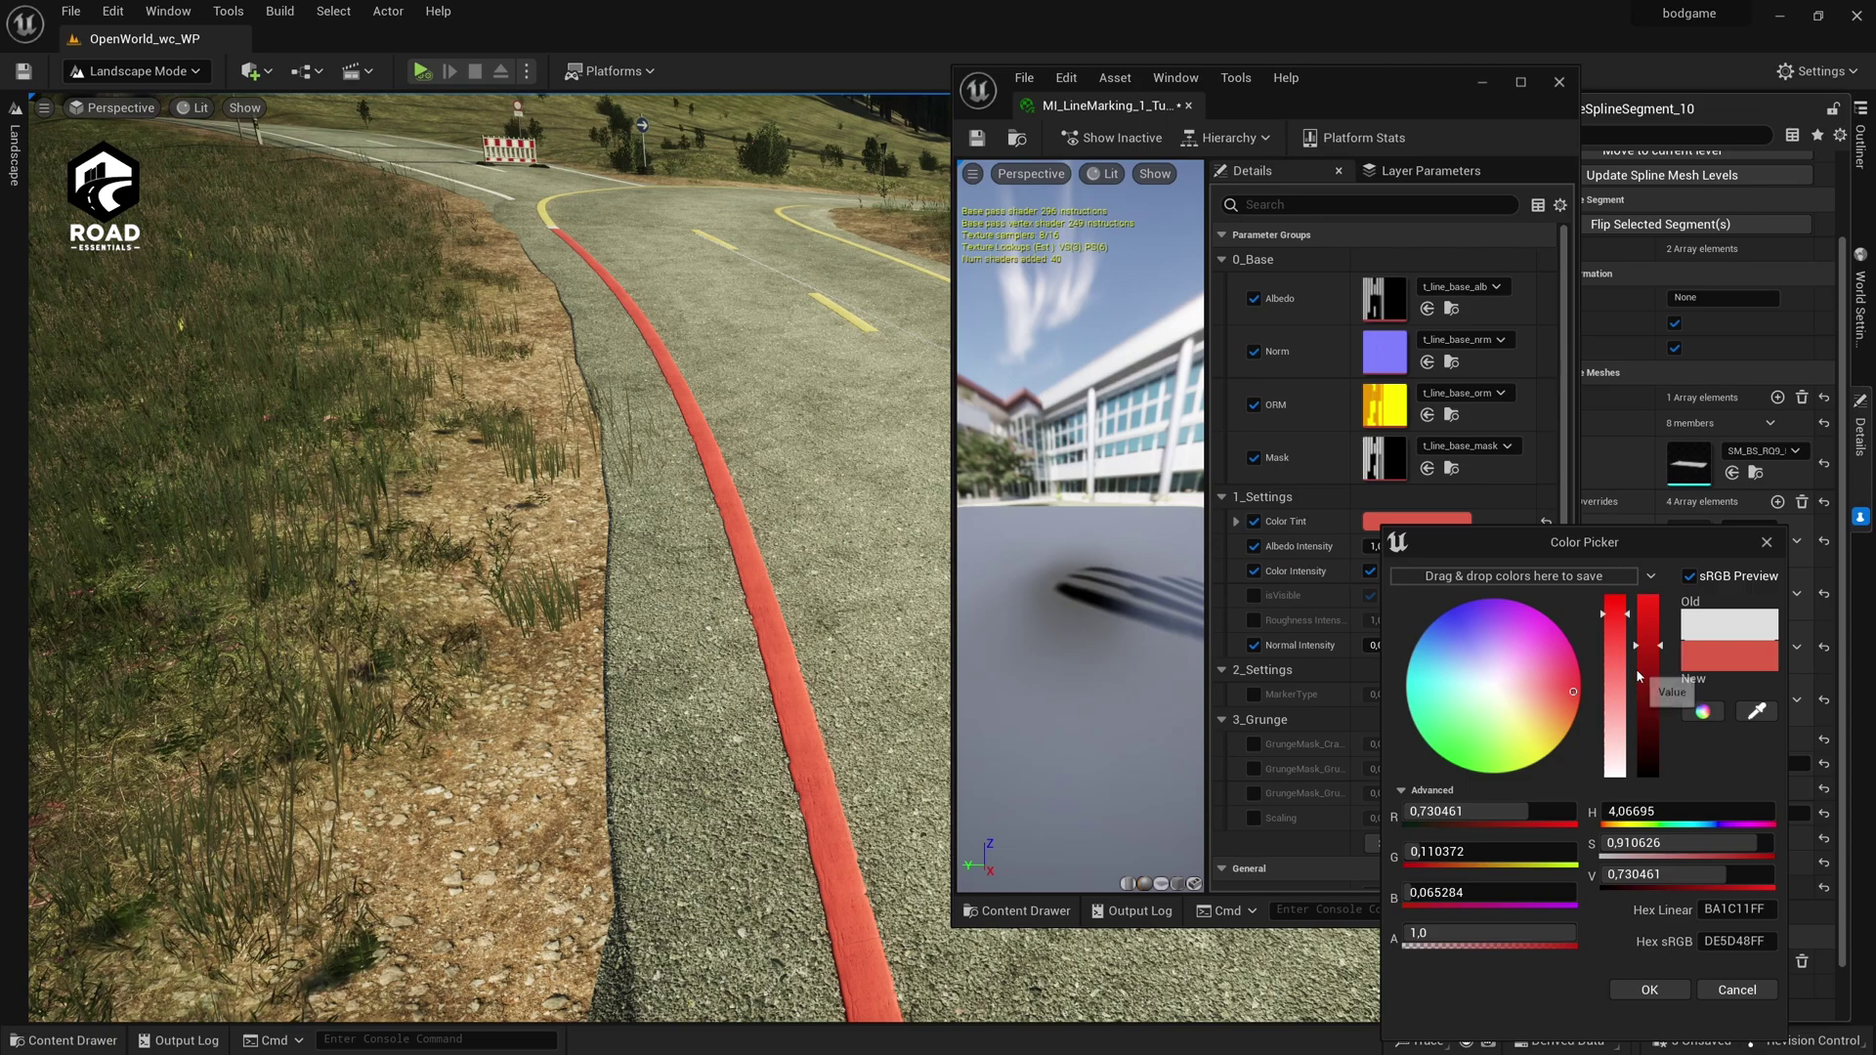
pyautogui.moveTo(1554, 725); pyautogui.dragTo(1603, 732)
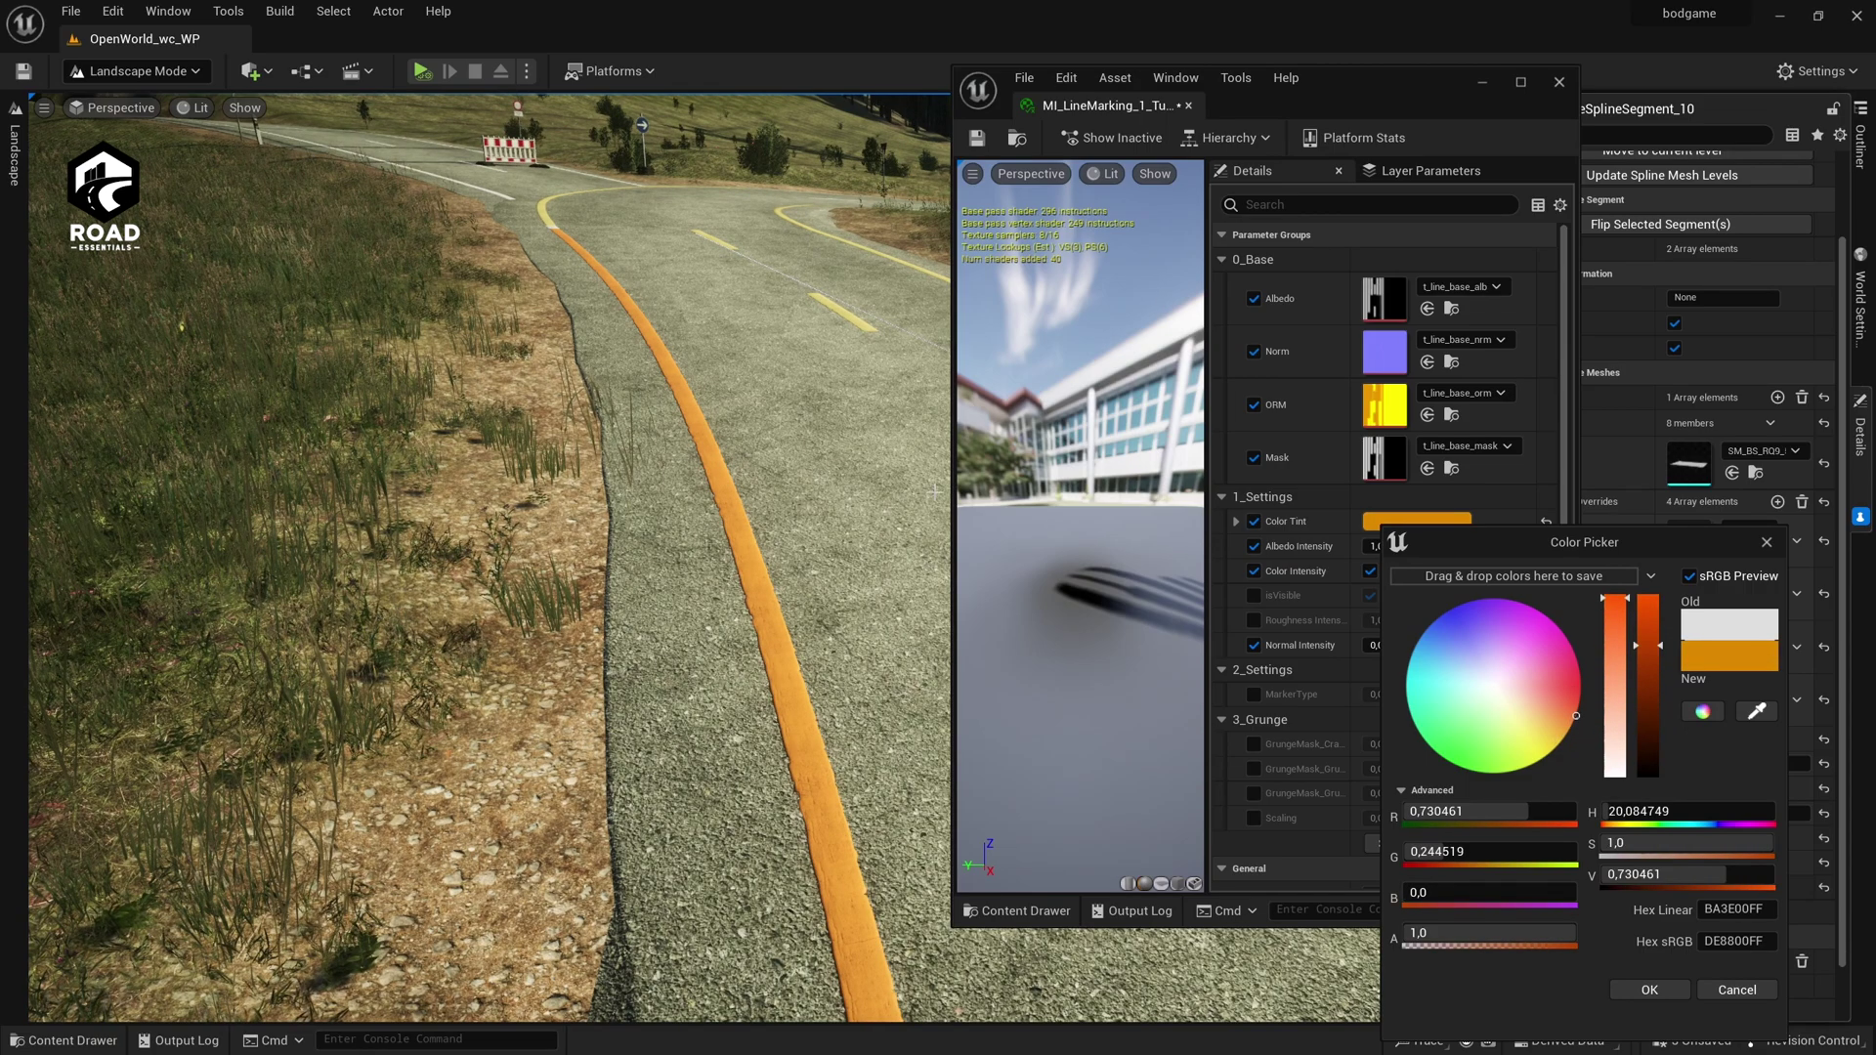
pyautogui.click(1569, 717)
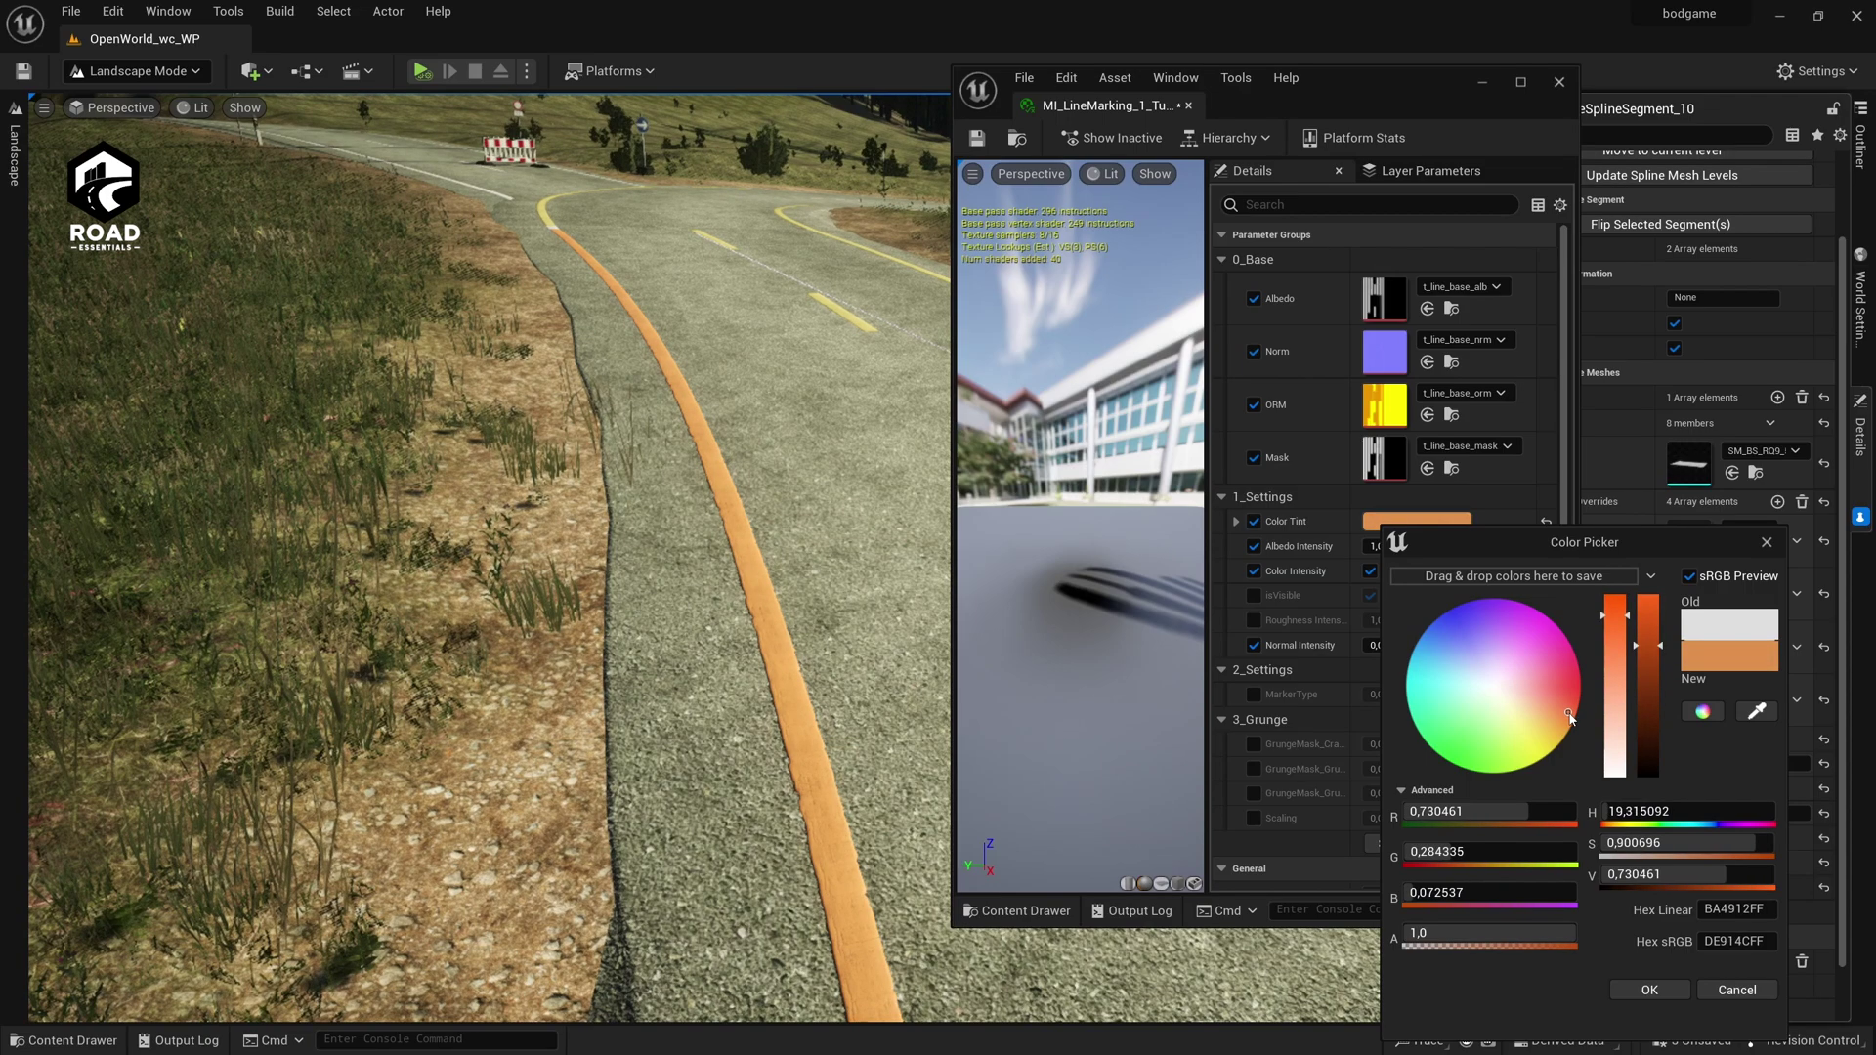
pyautogui.click(1568, 716)
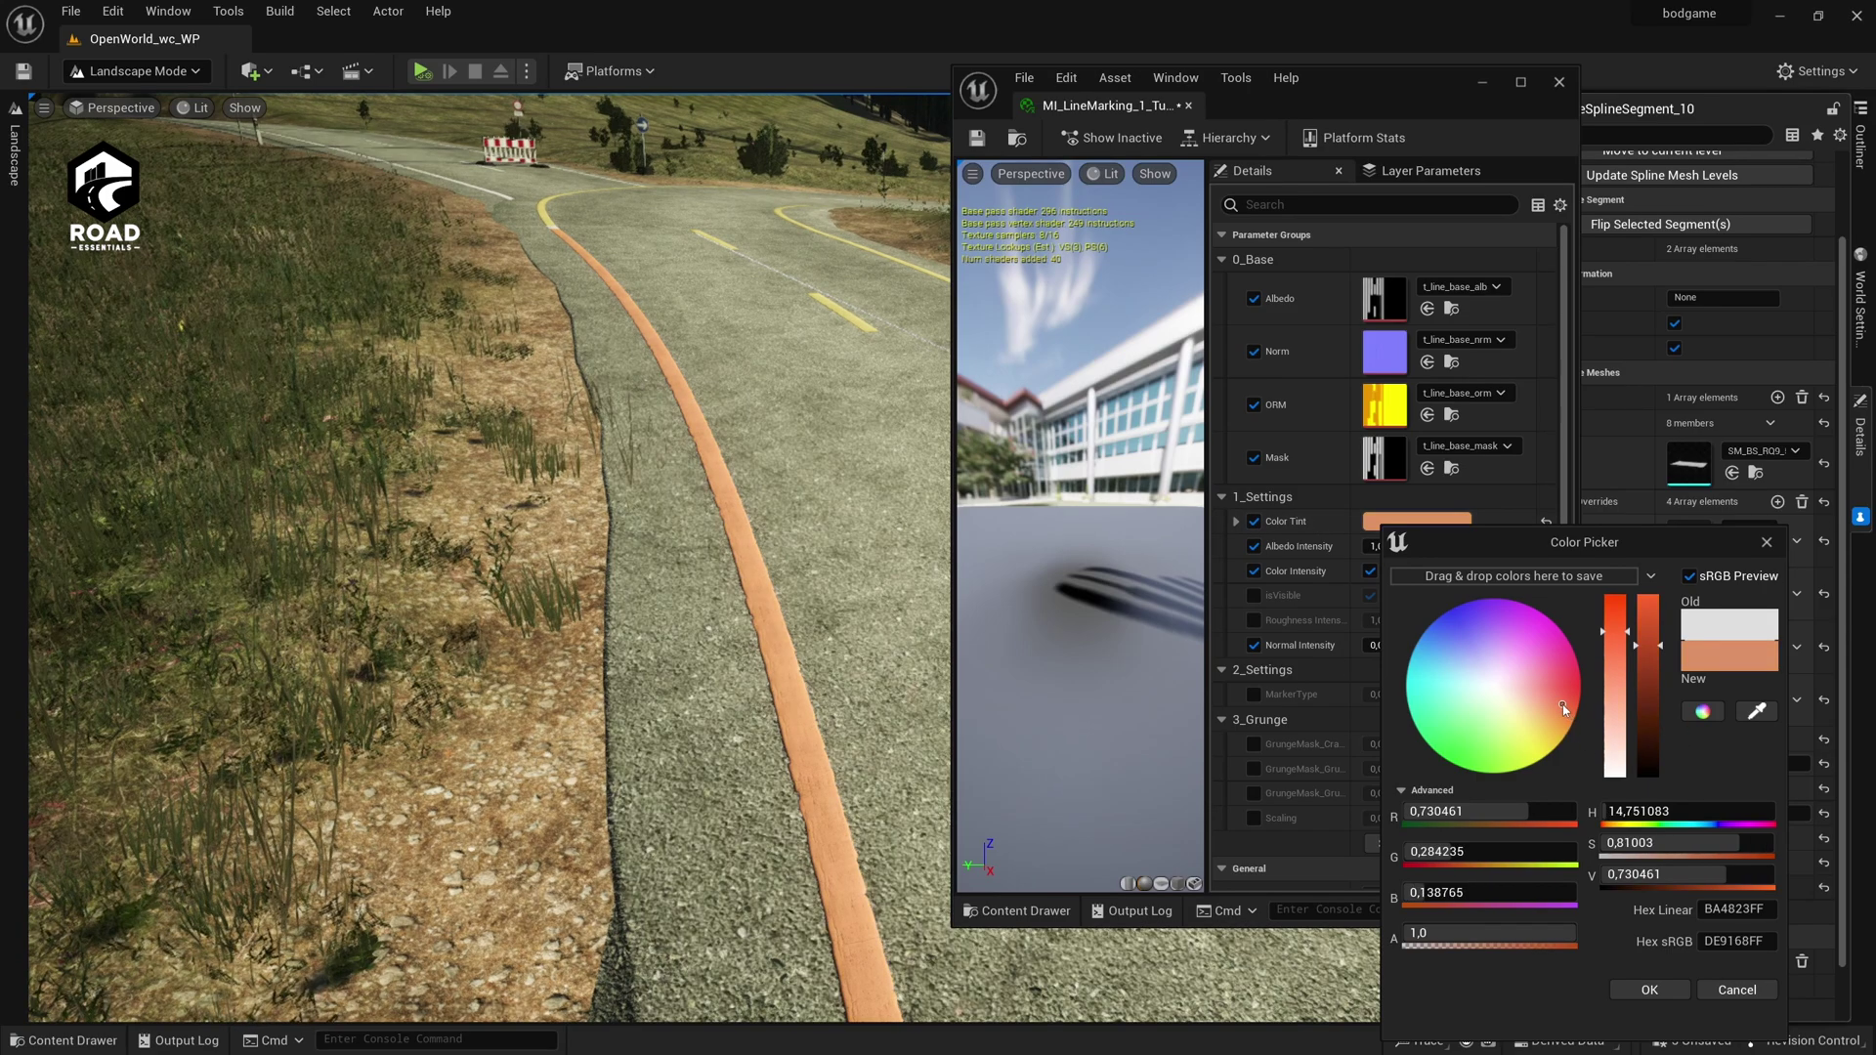
pyautogui.click(1564, 716)
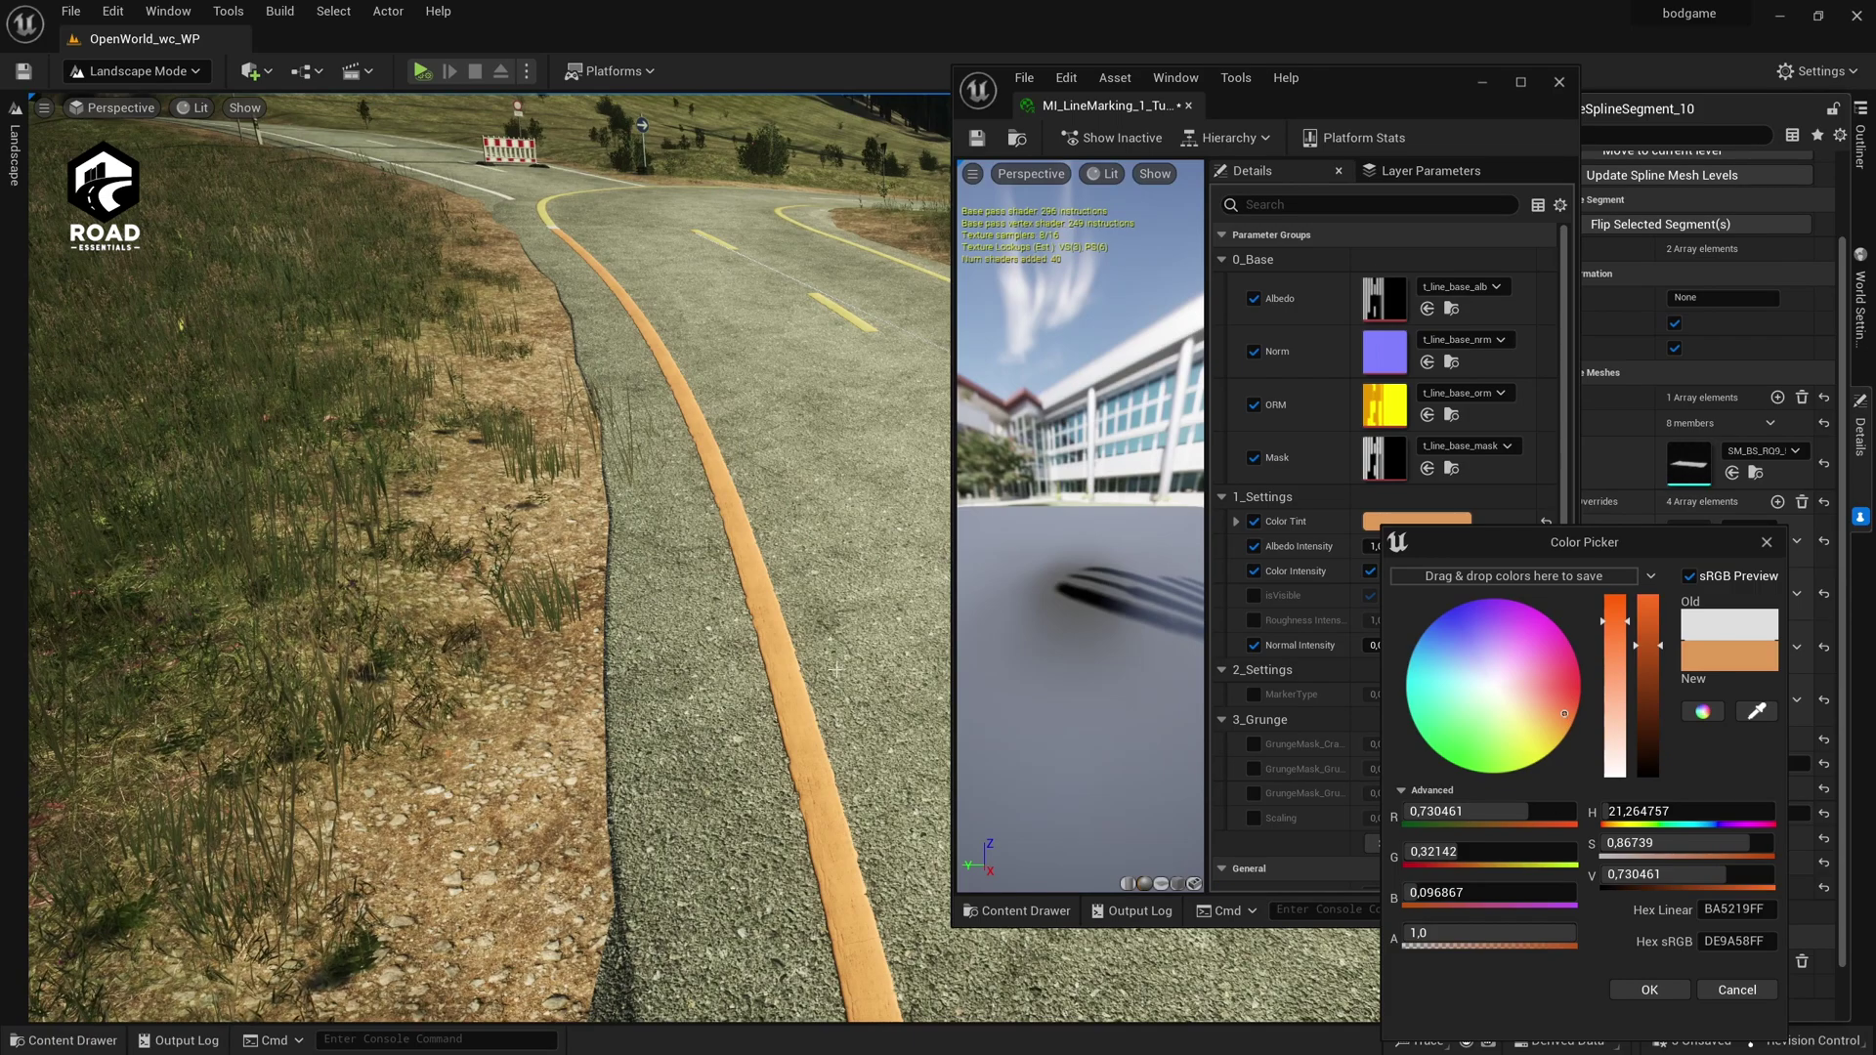
pyautogui.click(1651, 989)
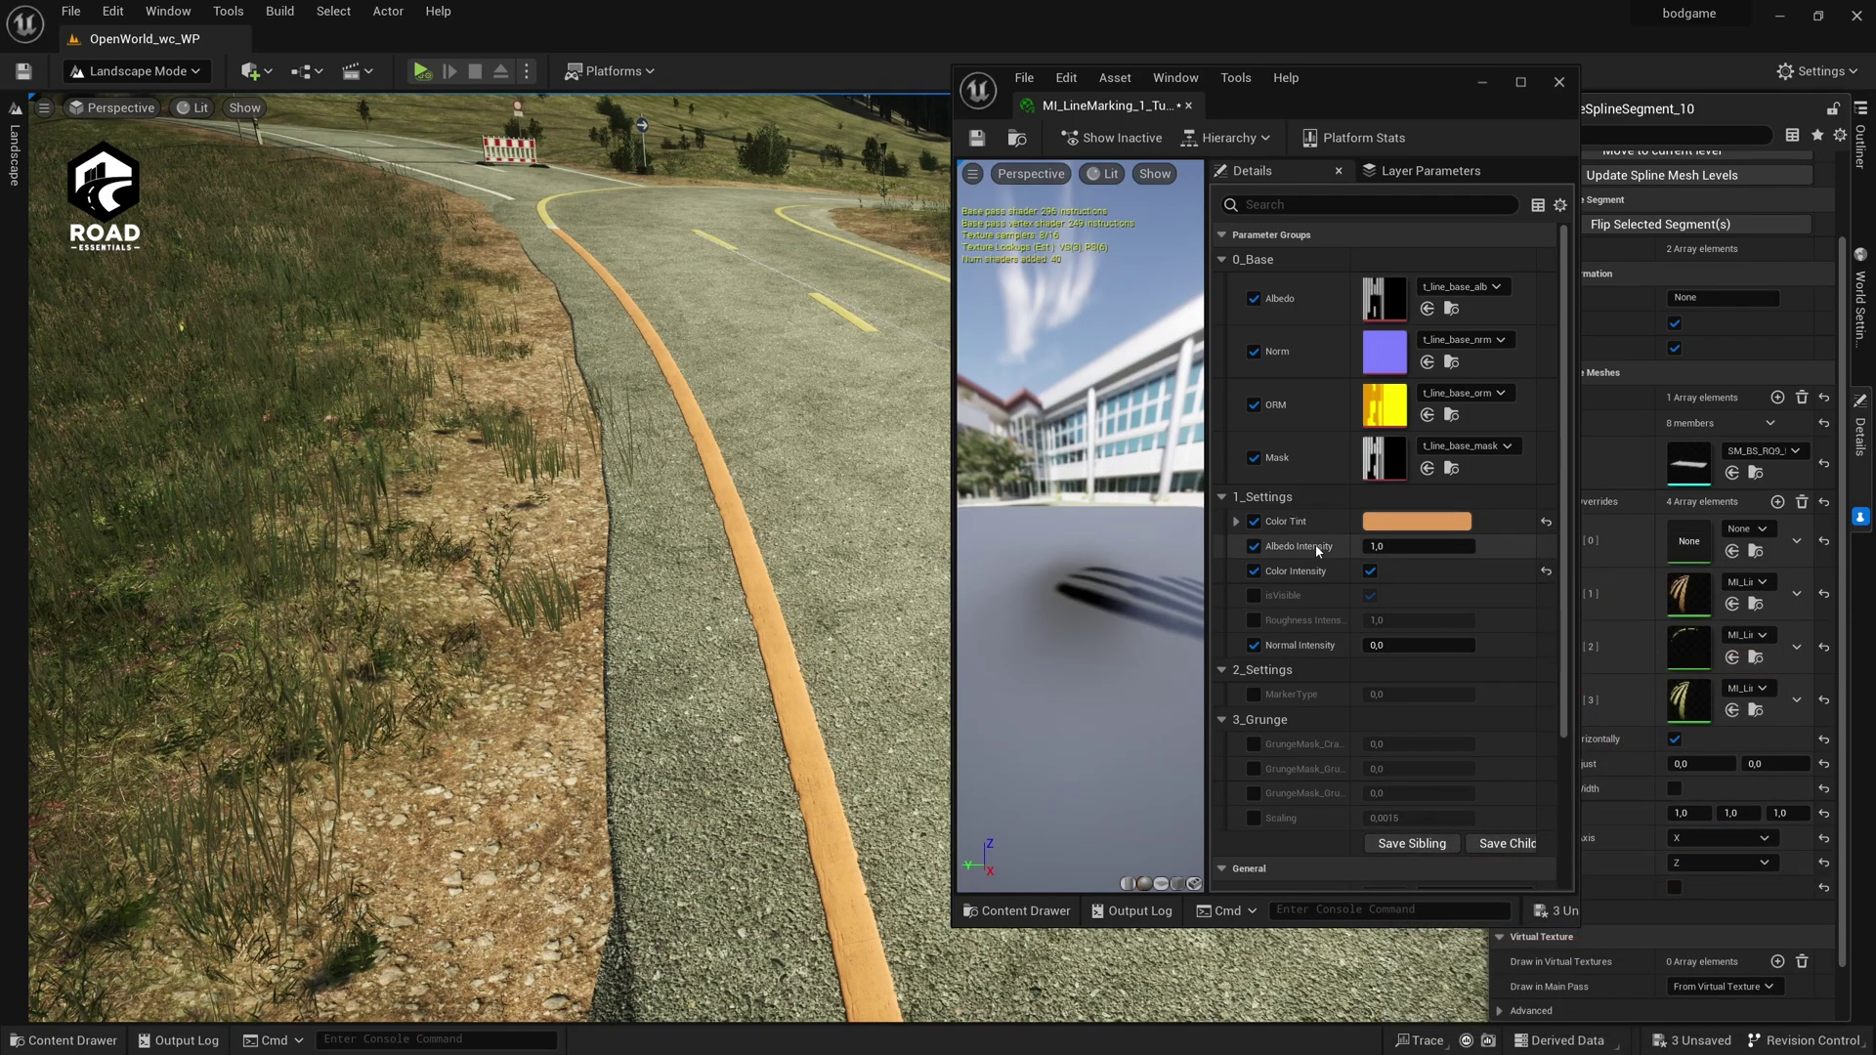
# Try an Albedo Intensity of about 0.8 and a different Roughness Intensity on the marking material, and undo both changes.
pyautogui.moveTo(1404, 550); pyautogui.dragTo(1450, 549)
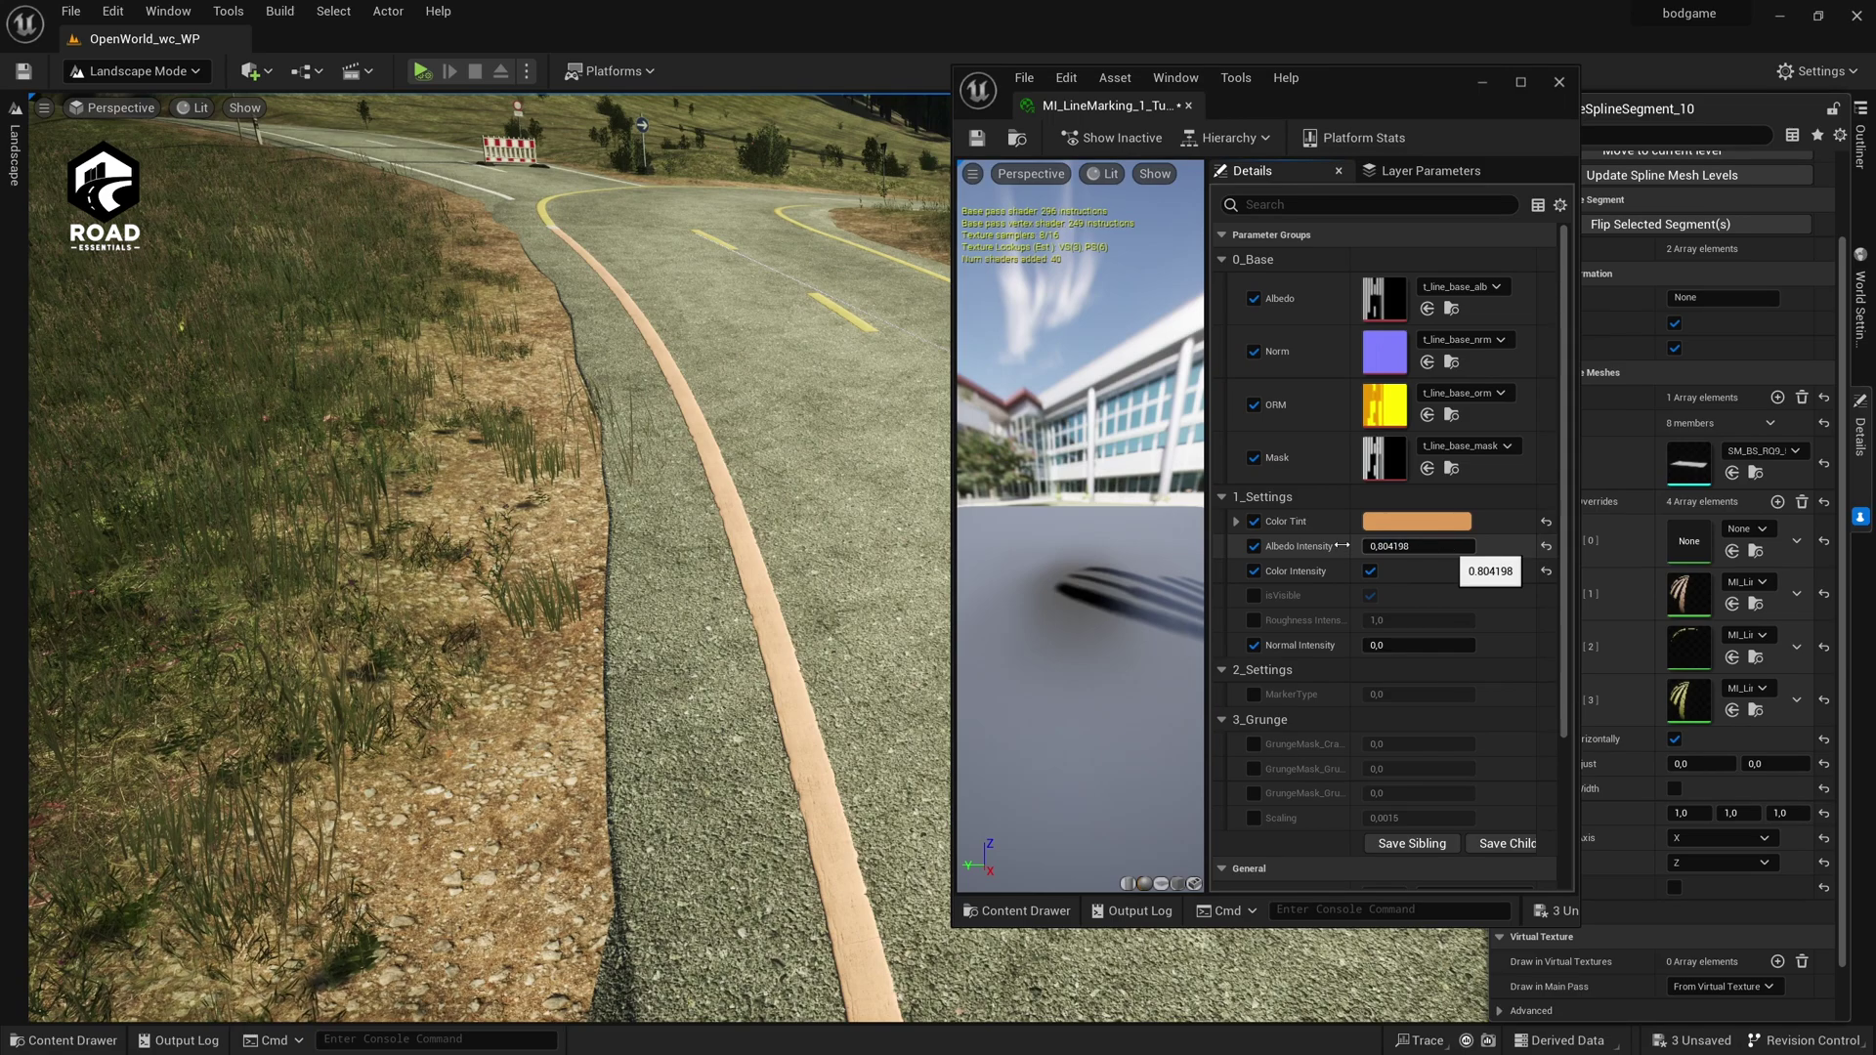
pyautogui.hotkey('ctrl', 'z')
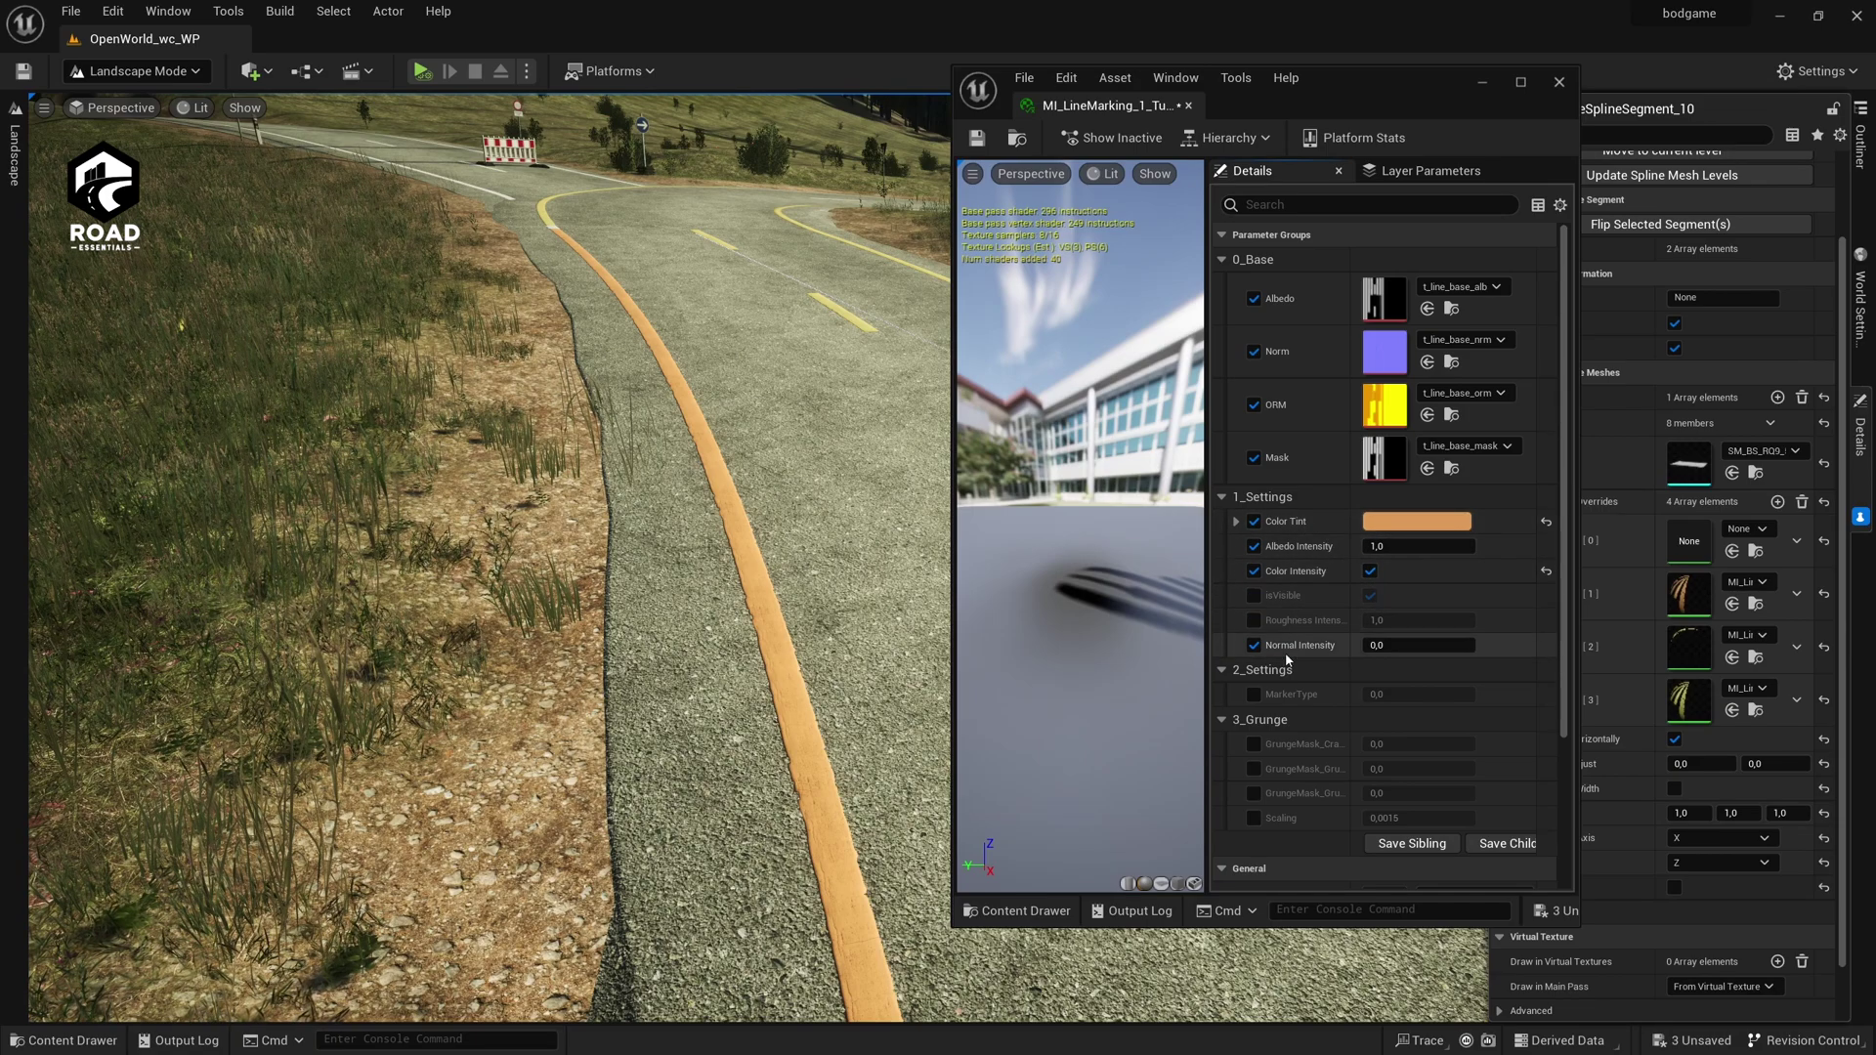
pyautogui.click(1253, 620)
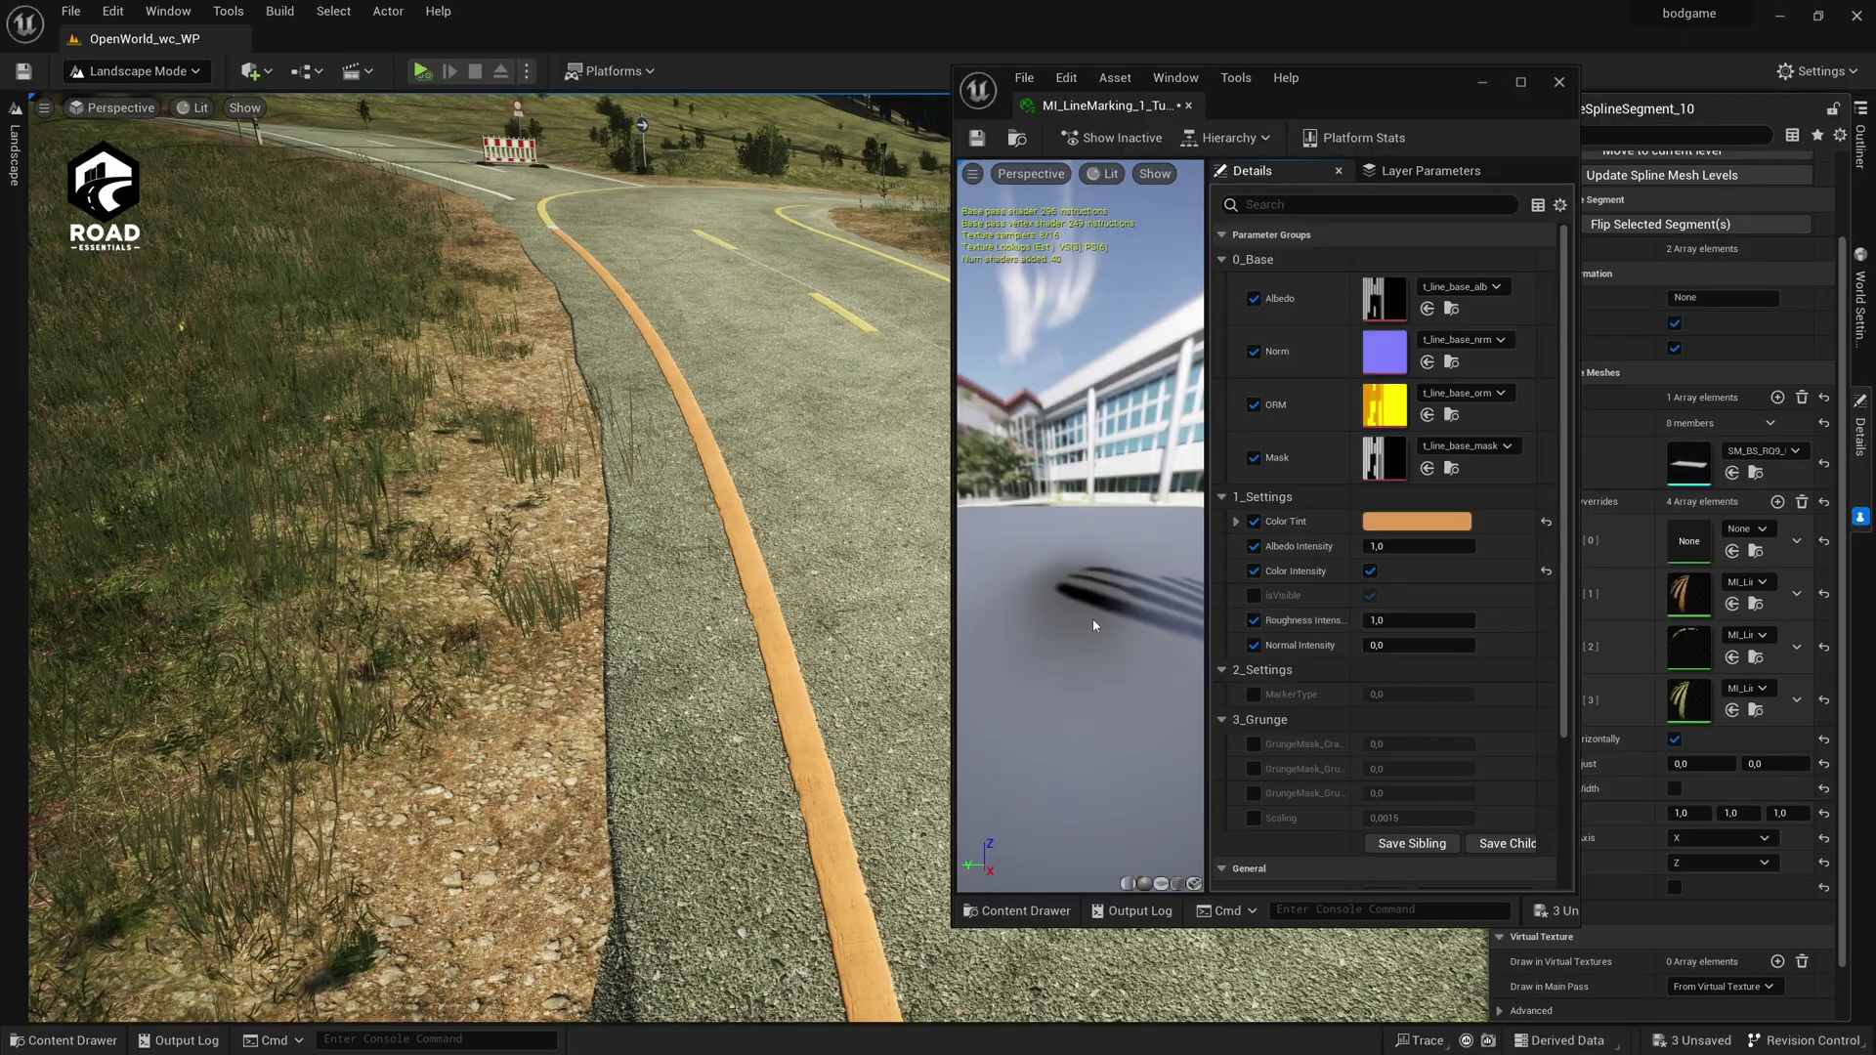
pyautogui.moveTo(781, 586); pyautogui.dragTo(508, 537, button='right')
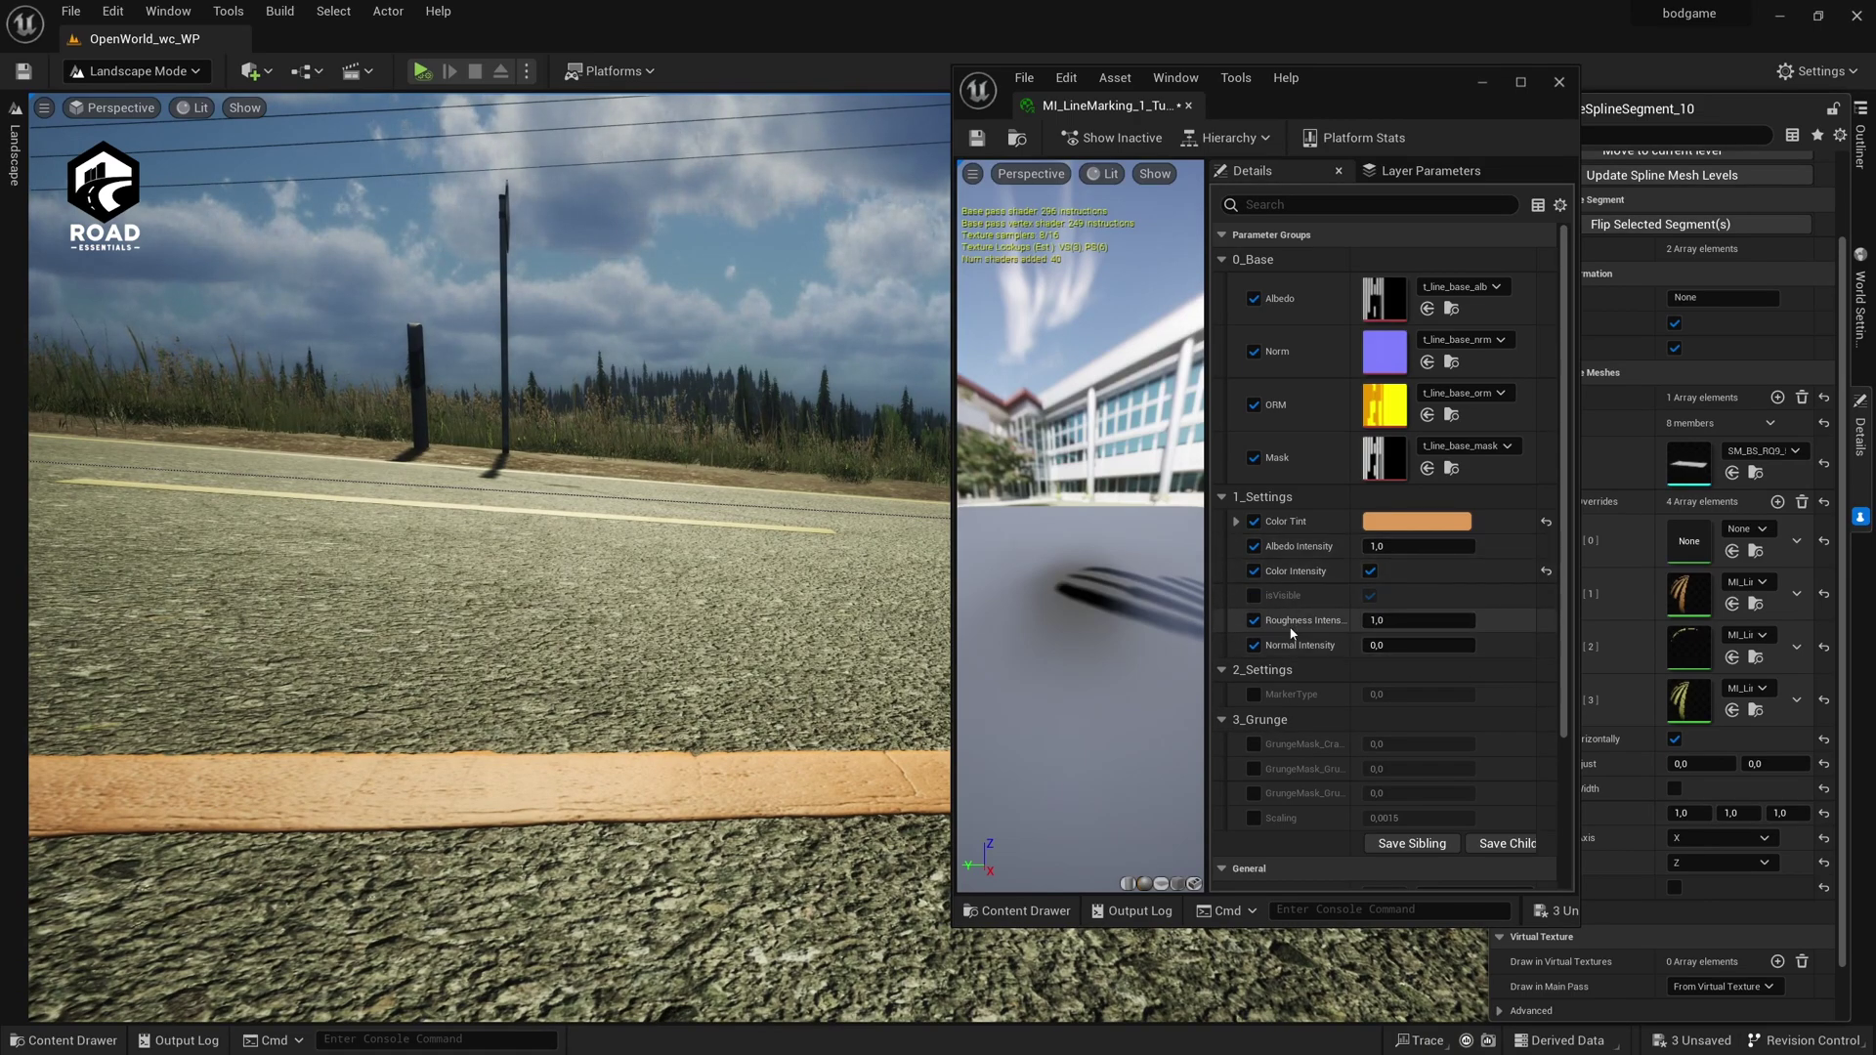
pyautogui.moveTo(1456, 621); pyautogui.dragTo(1392, 620)
pyautogui.hotkey('ctrl', 'z')
pyautogui.hotkey('ctrl', 'z')
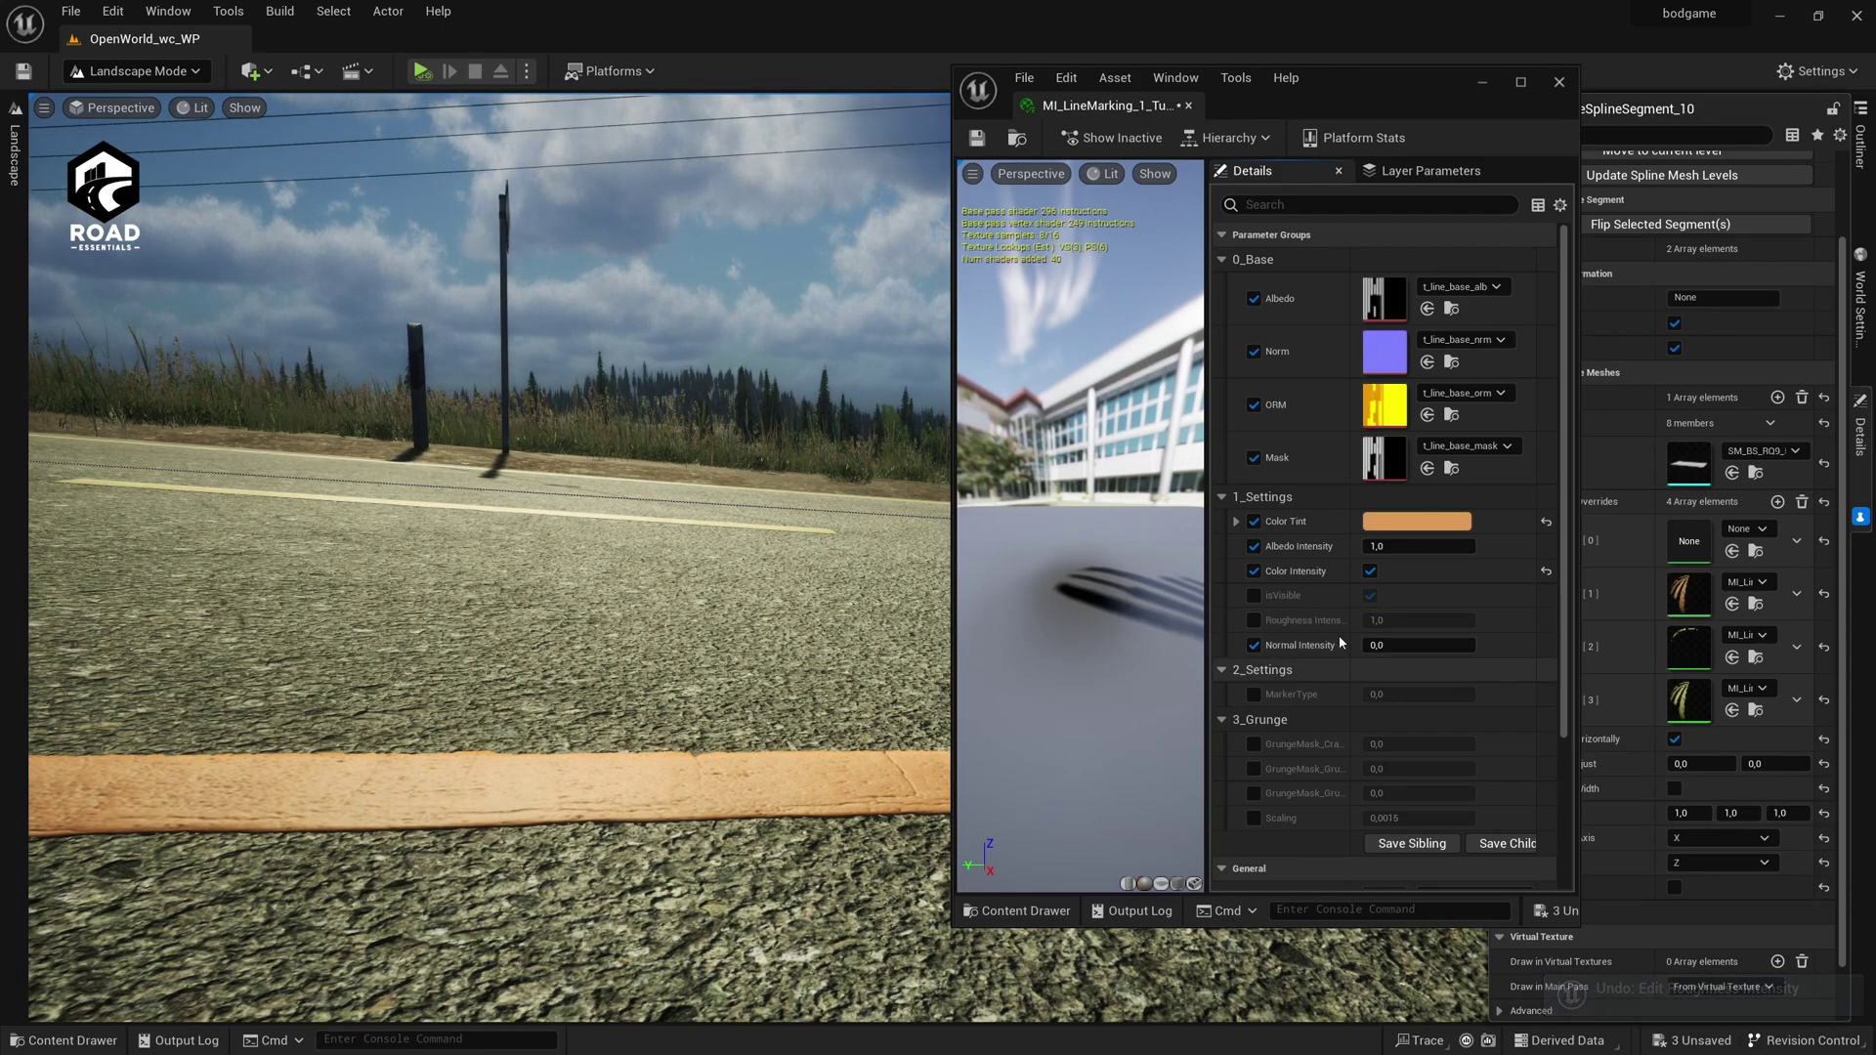
# Try Normal Intensity values of about -0.74, 1.0 and 2.7 on the marking material while inspecting the line's surface up close.
pyautogui.moveTo(394, 697)
pyautogui.mouseDown(button='right')
pyautogui.moveTo(88, 696)
pyautogui.moveTo(420, 700)
pyautogui.mouseUp(button='right')
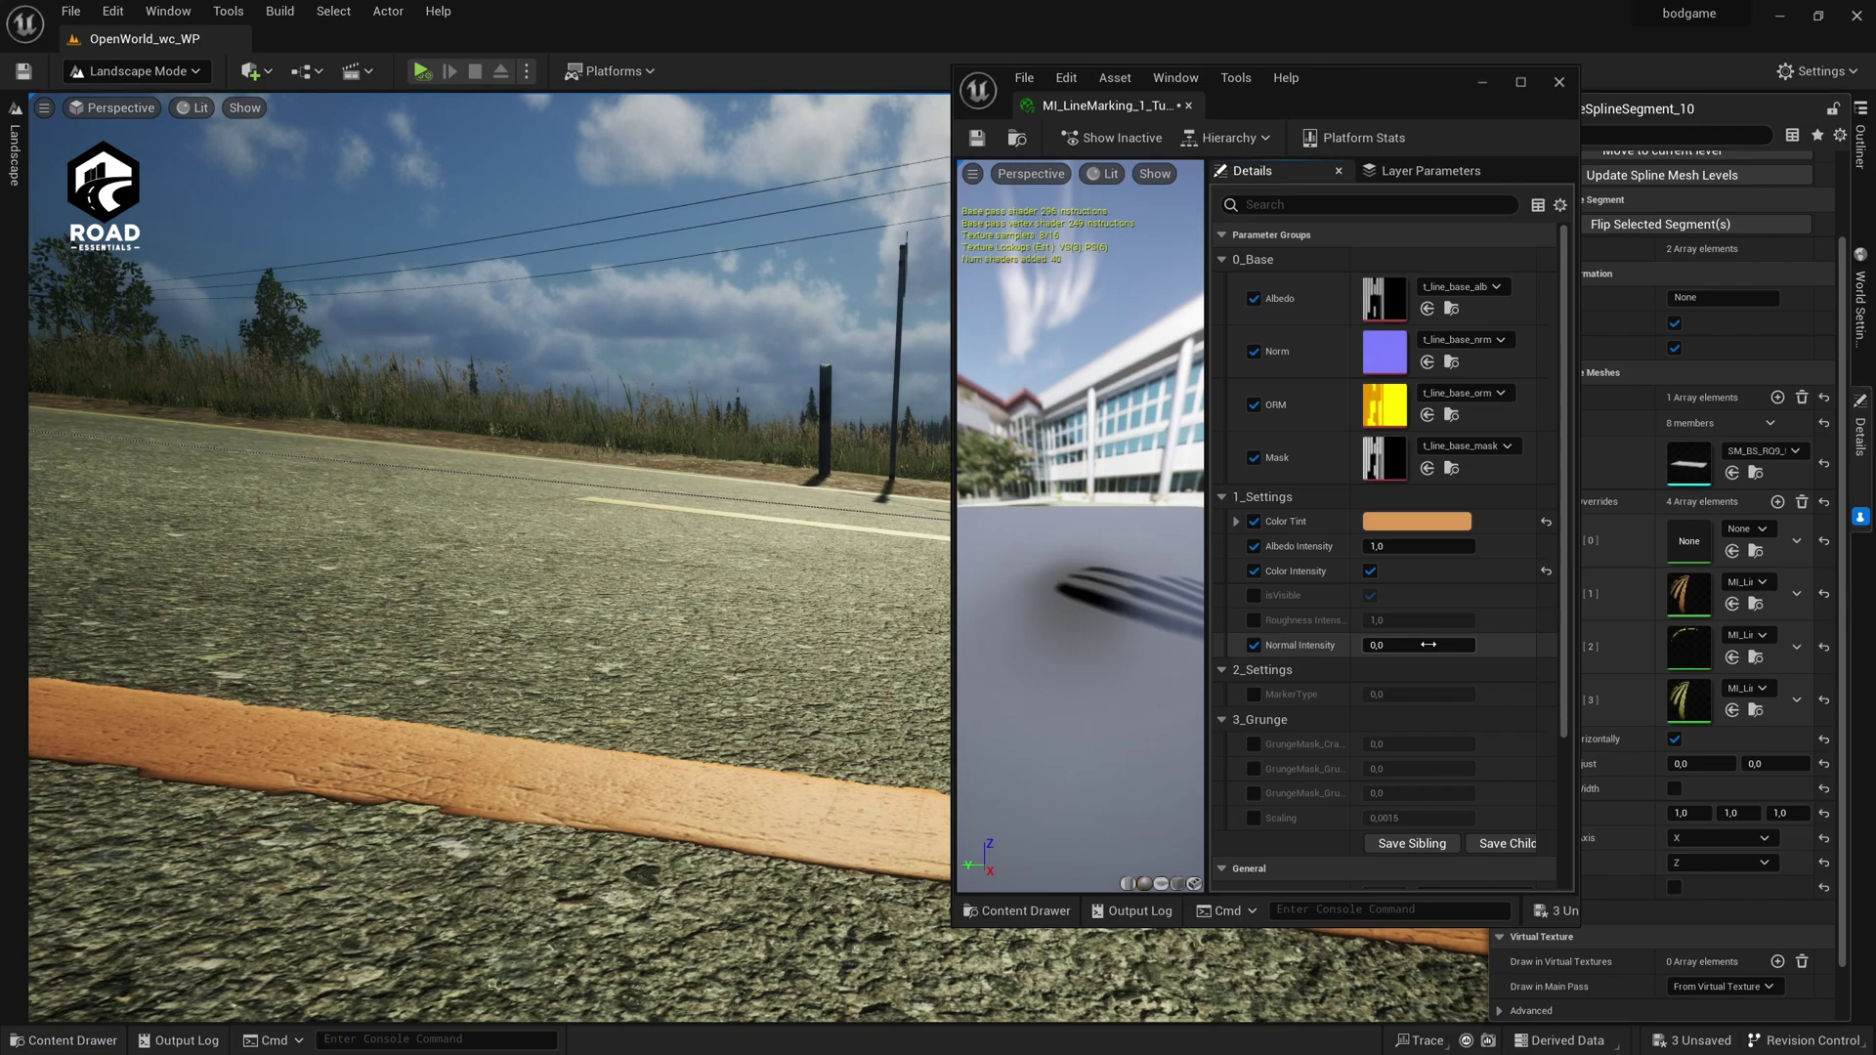
pyautogui.press('Return')
pyautogui.moveTo(1439, 649); pyautogui.dragTo(1397, 648)
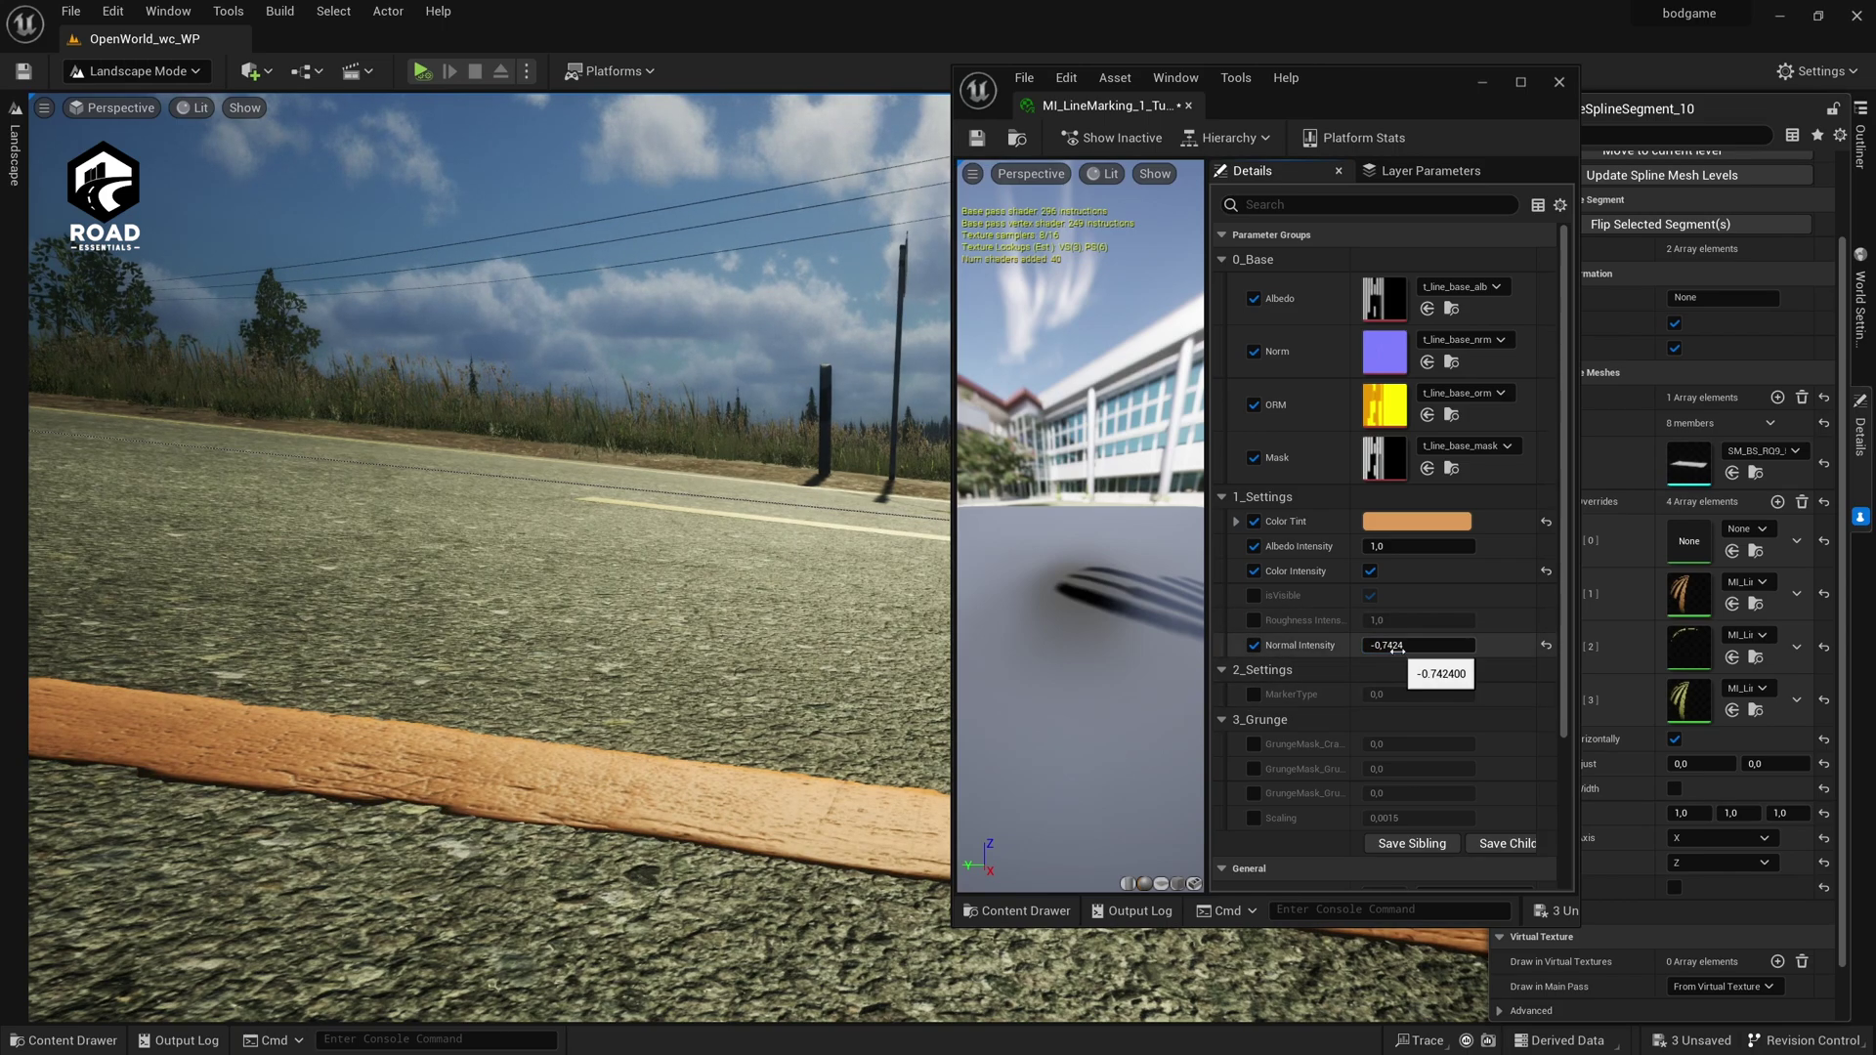
pyautogui.click(1548, 646)
pyautogui.moveTo(1395, 648)
pyautogui.mouseDown()
pyautogui.moveTo(1355, 649)
pyautogui.moveTo(1456, 648)
pyautogui.mouseUp()
pyautogui.moveTo(781, 605); pyautogui.dragTo(576, 615, button='right')
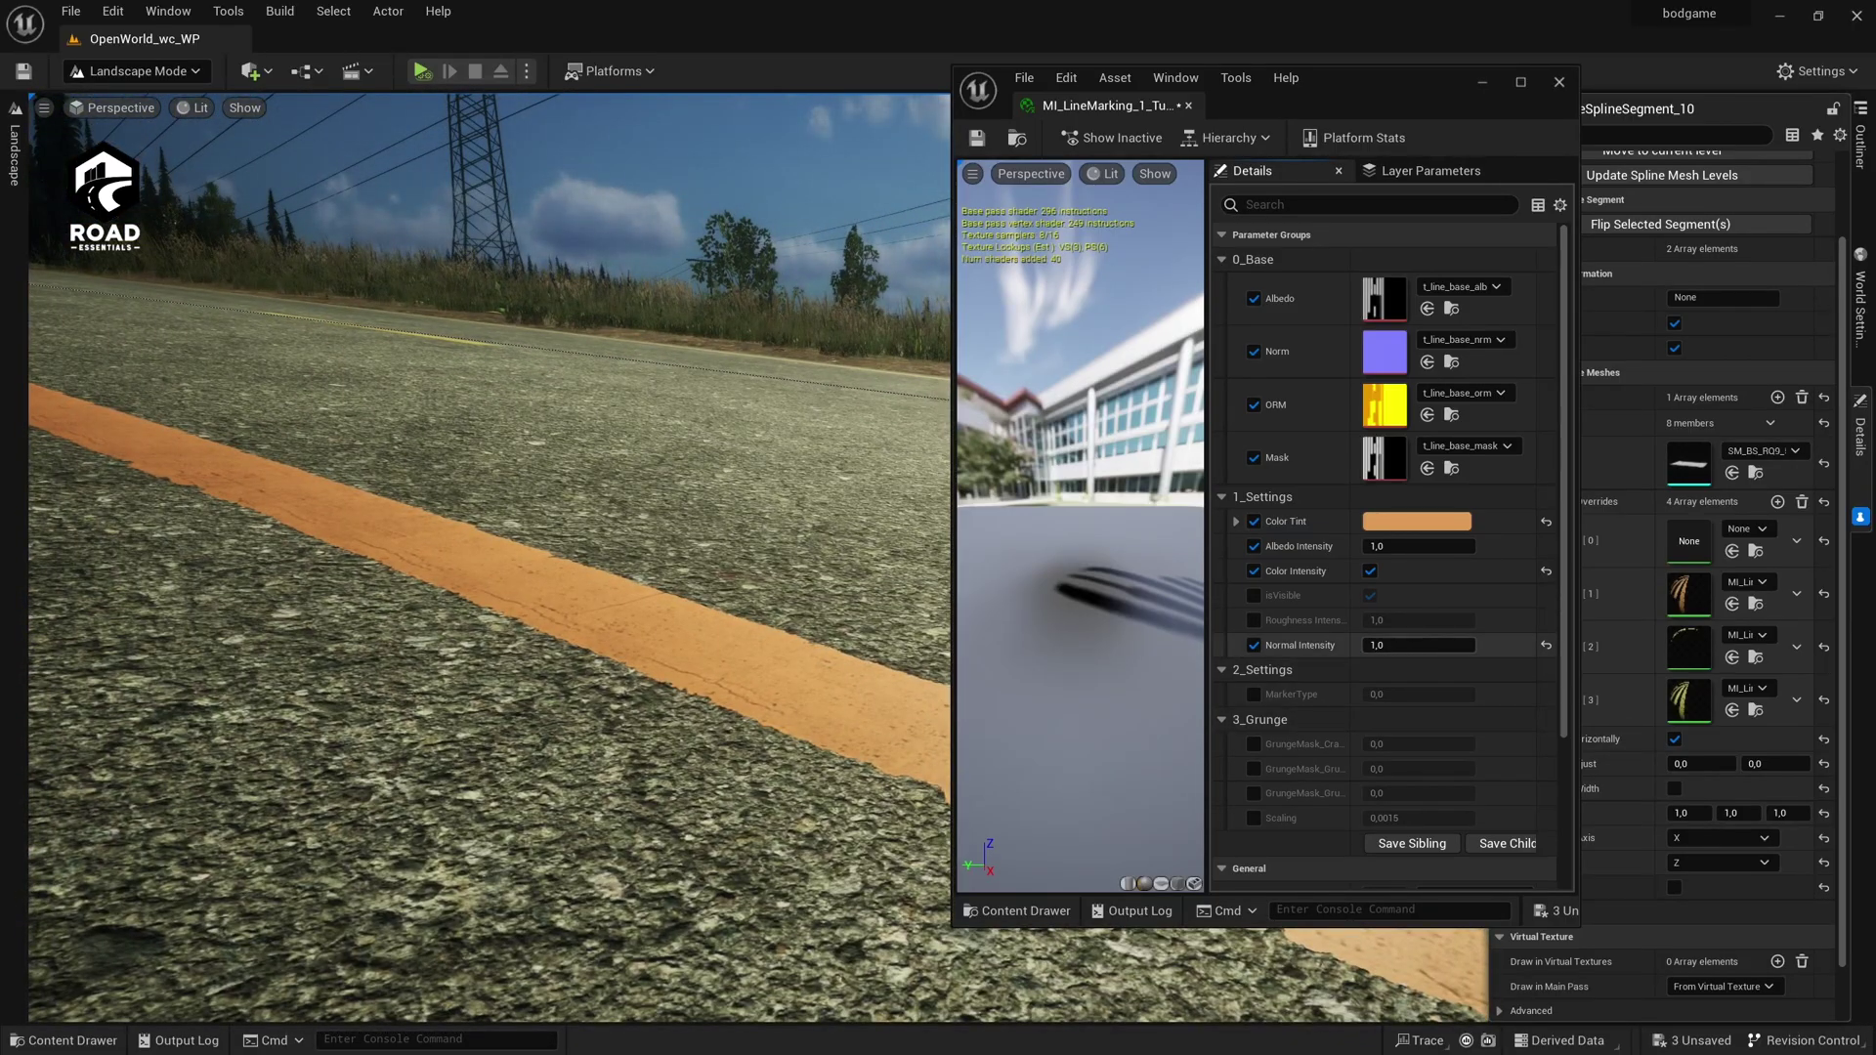
pyautogui.moveTo(1407, 645); pyautogui.dragTo(1455, 645)
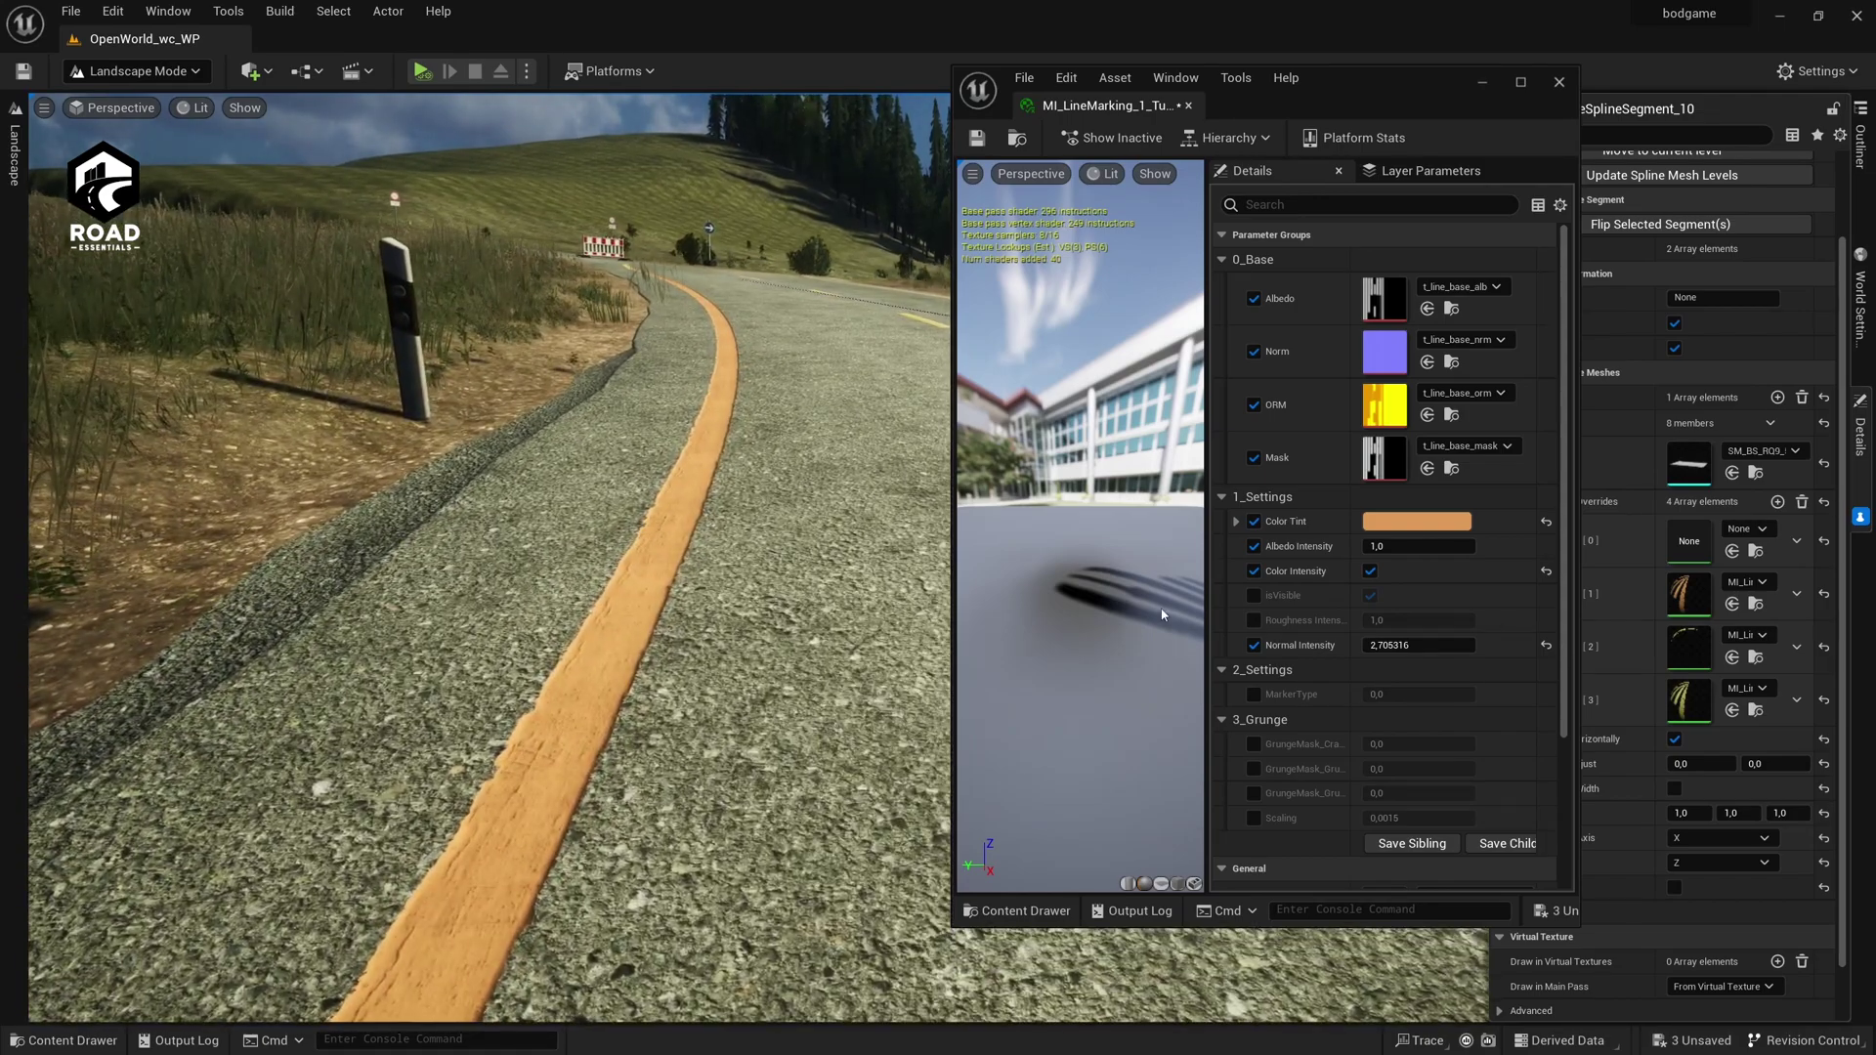
# Set Normal Intensity back to 0 and disable its parameter override.
pyautogui.click(1440, 643)
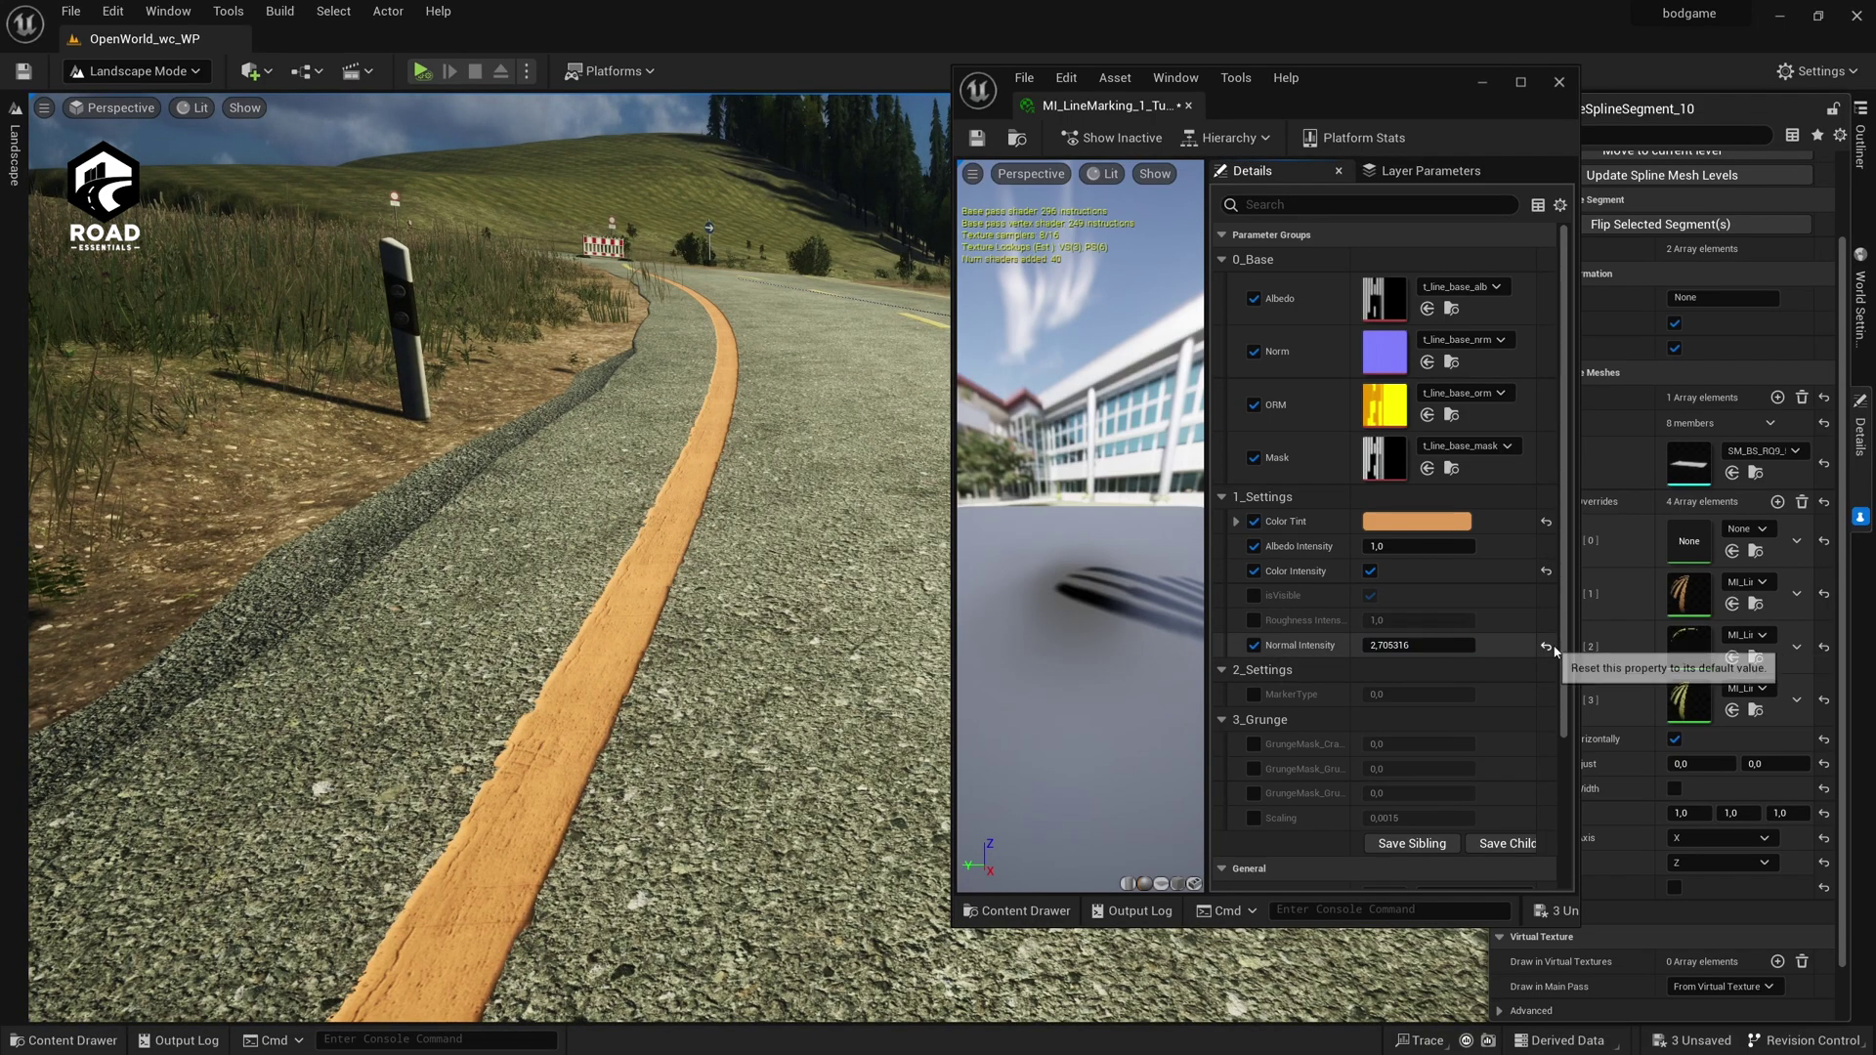
pyautogui.write('0')
pyautogui.press('Return')
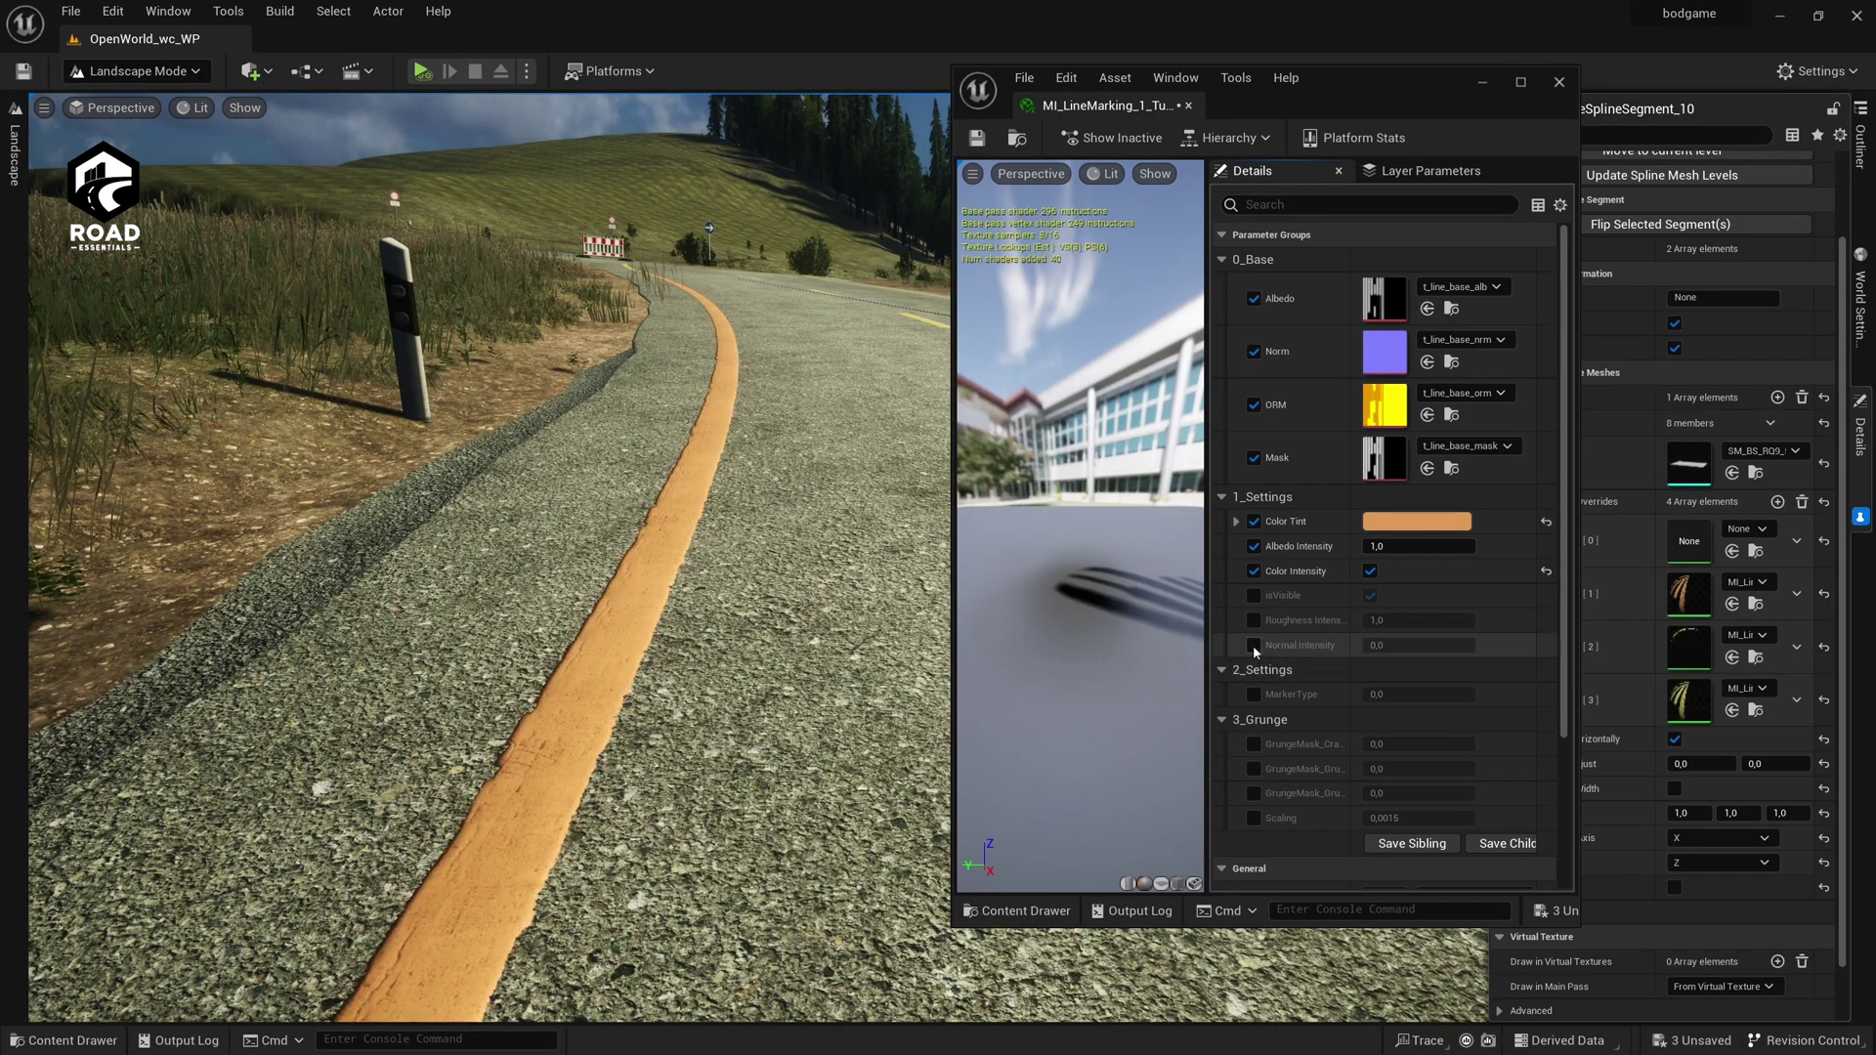
pyautogui.click(1253, 645)
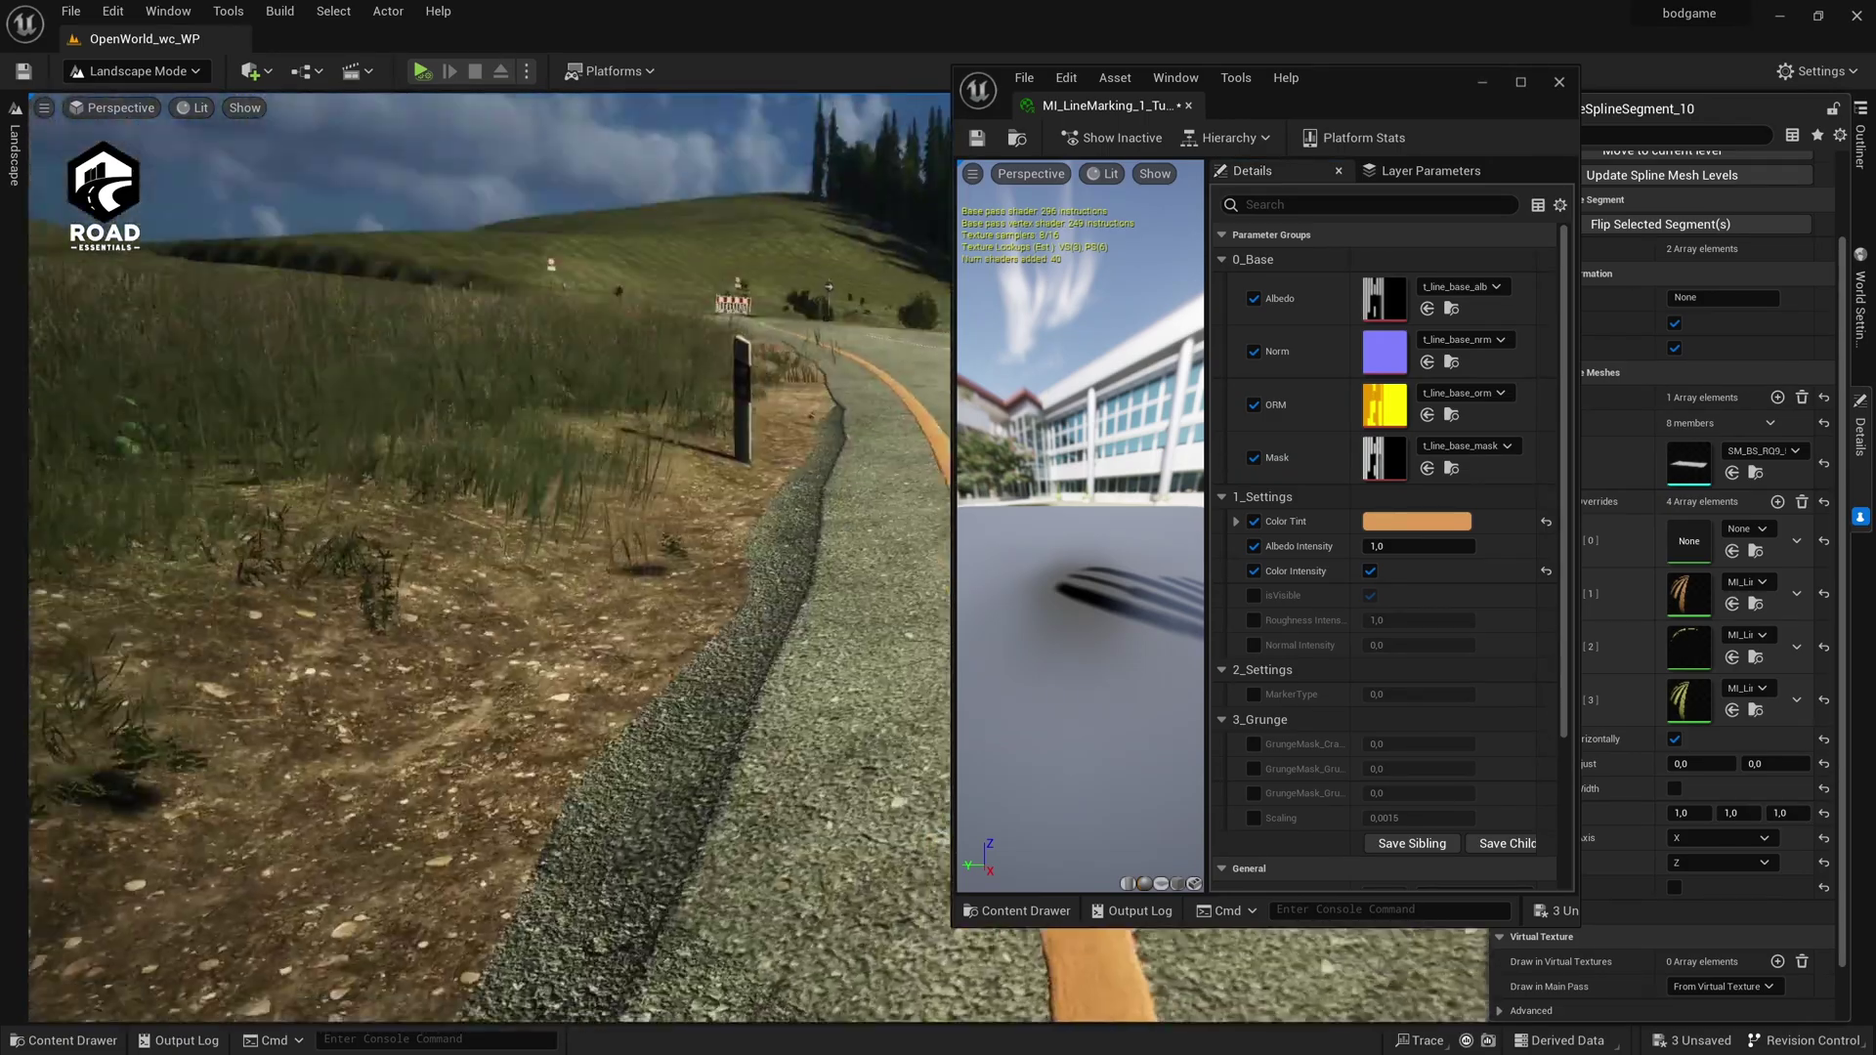
# Try enabling the MarkerType parameter override under 2_Settings, and disable it again.
pyautogui.scroll(-2, 1367, 619)
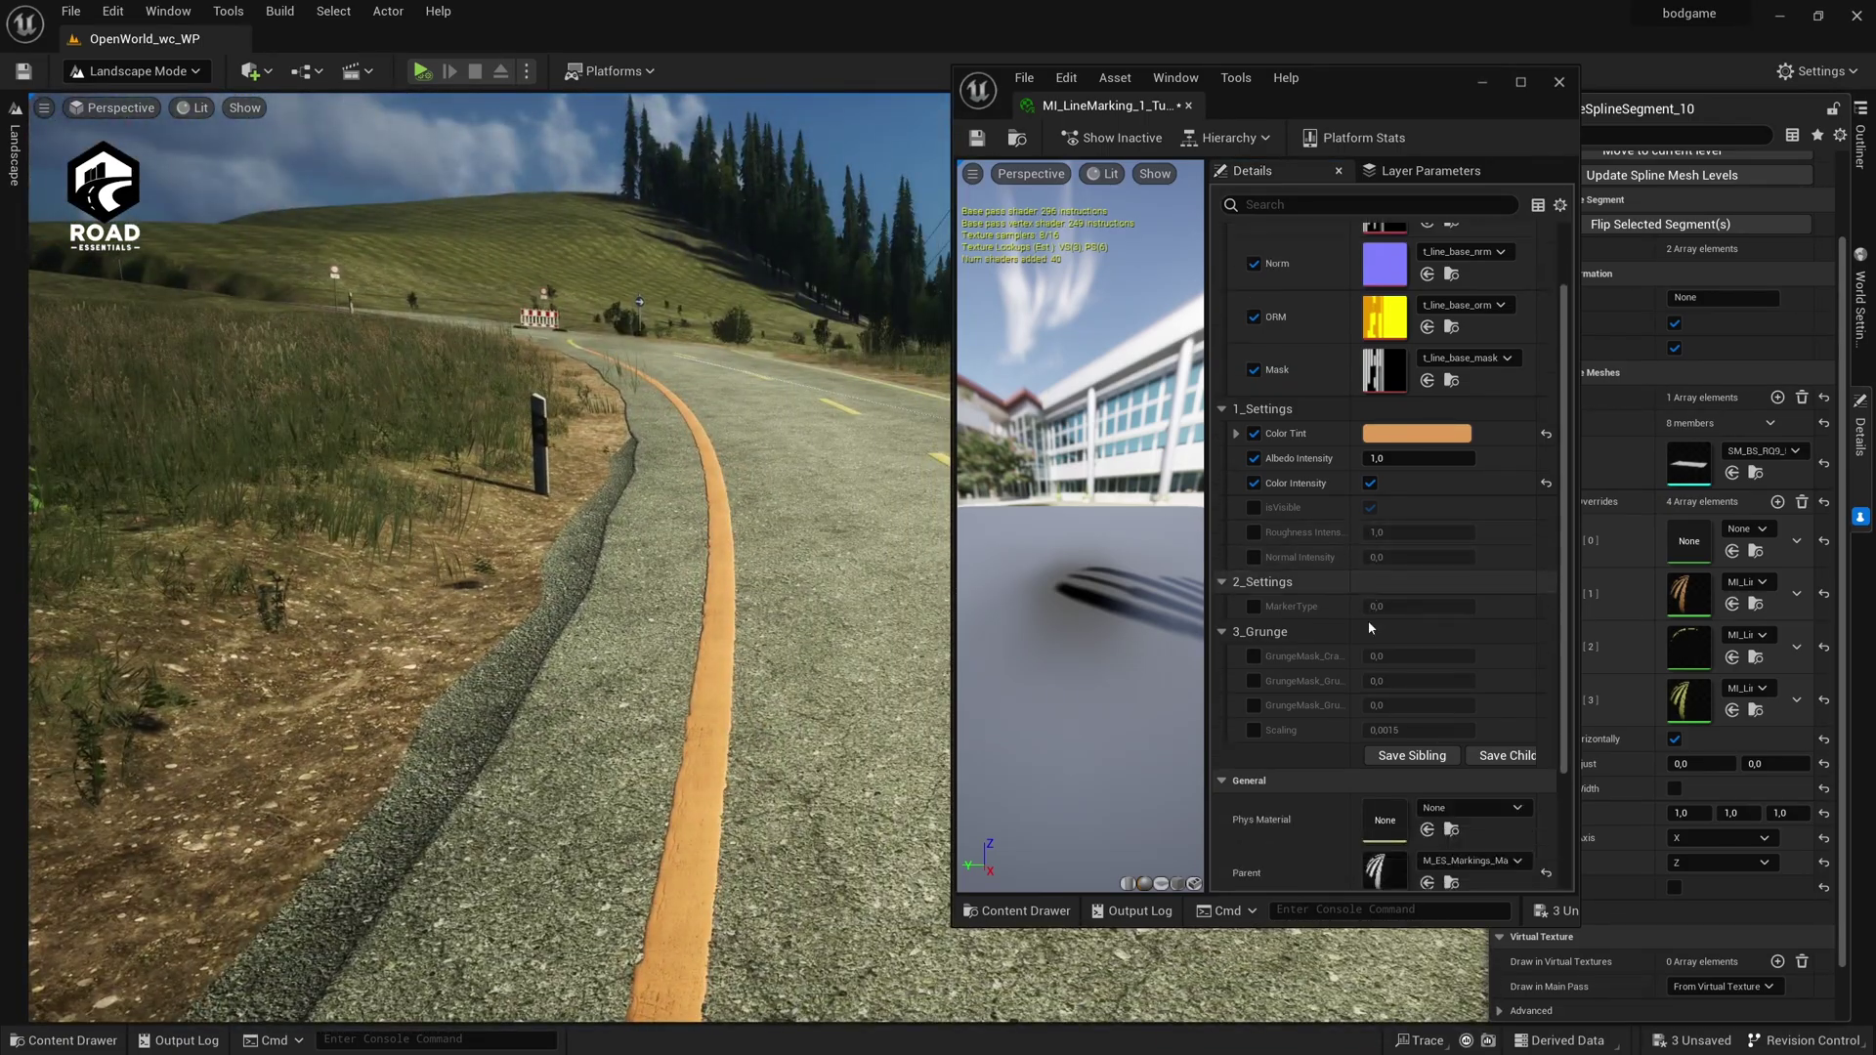
pyautogui.click(1254, 605)
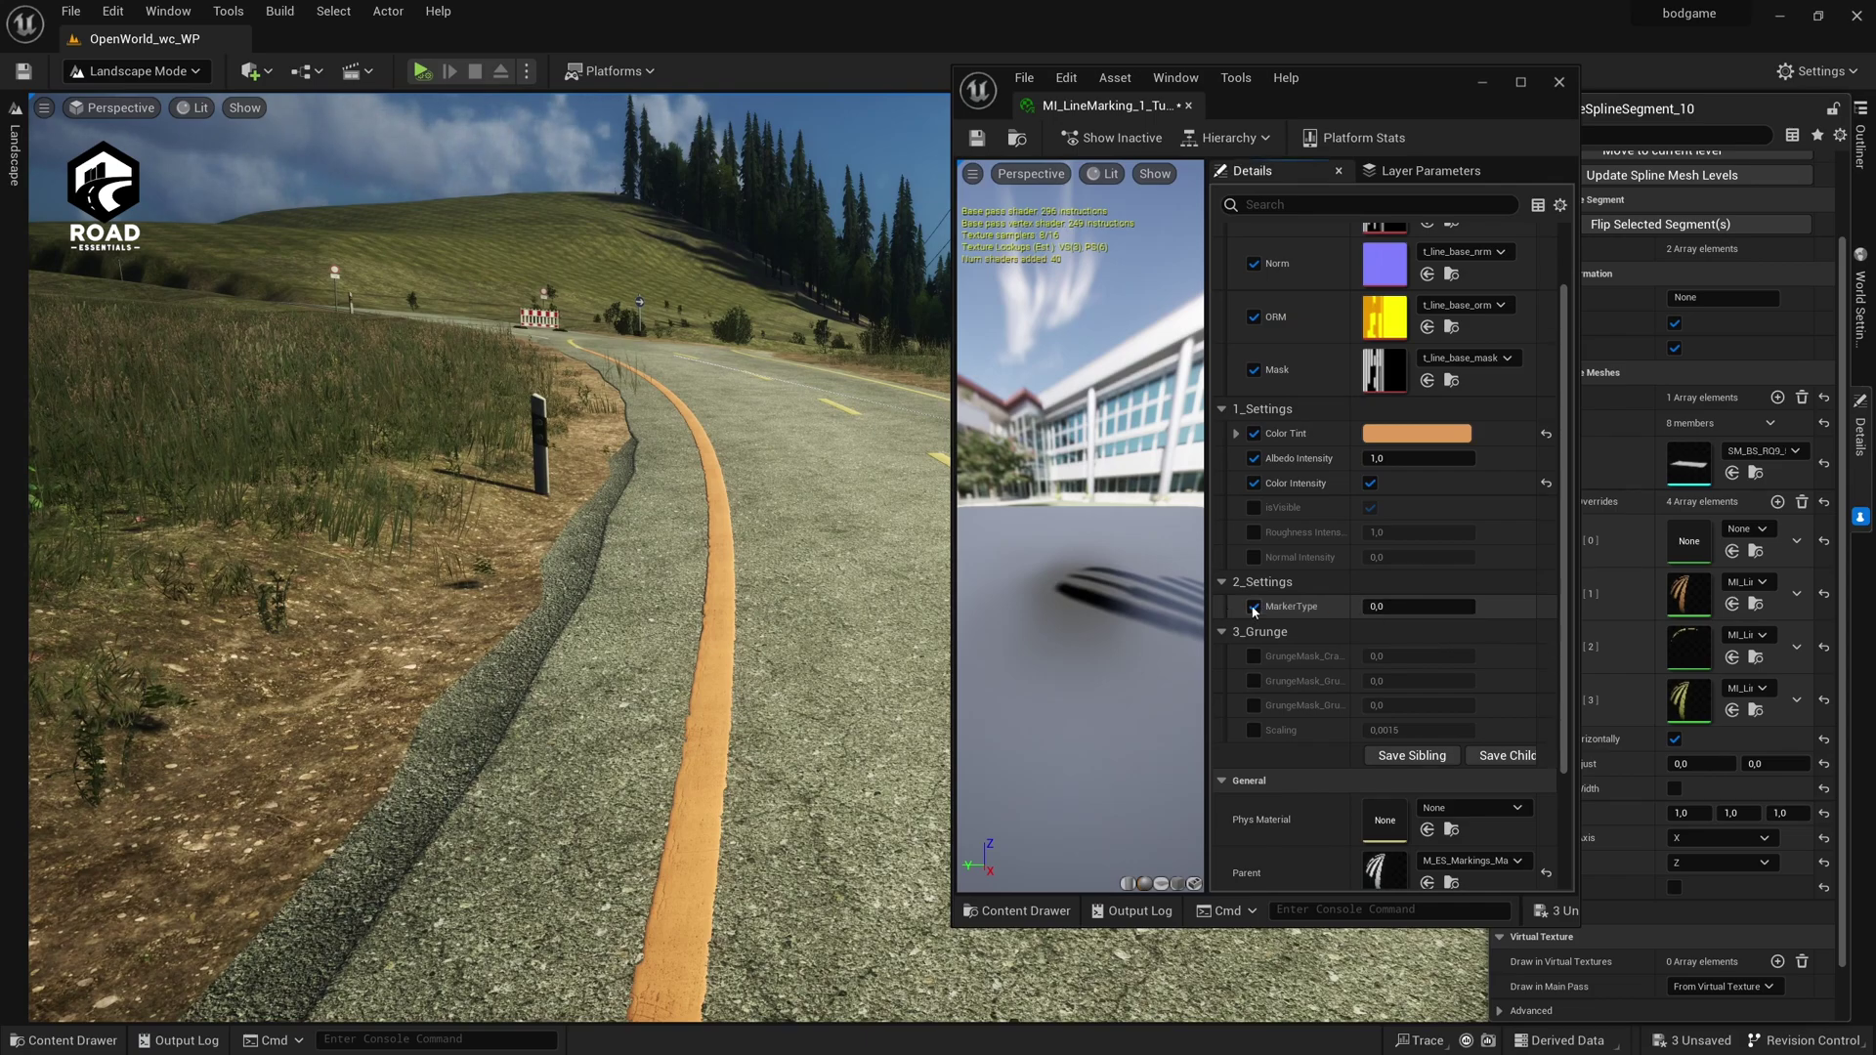
pyautogui.click(1254, 607)
pyautogui.hotkey('ctrl', 'space')
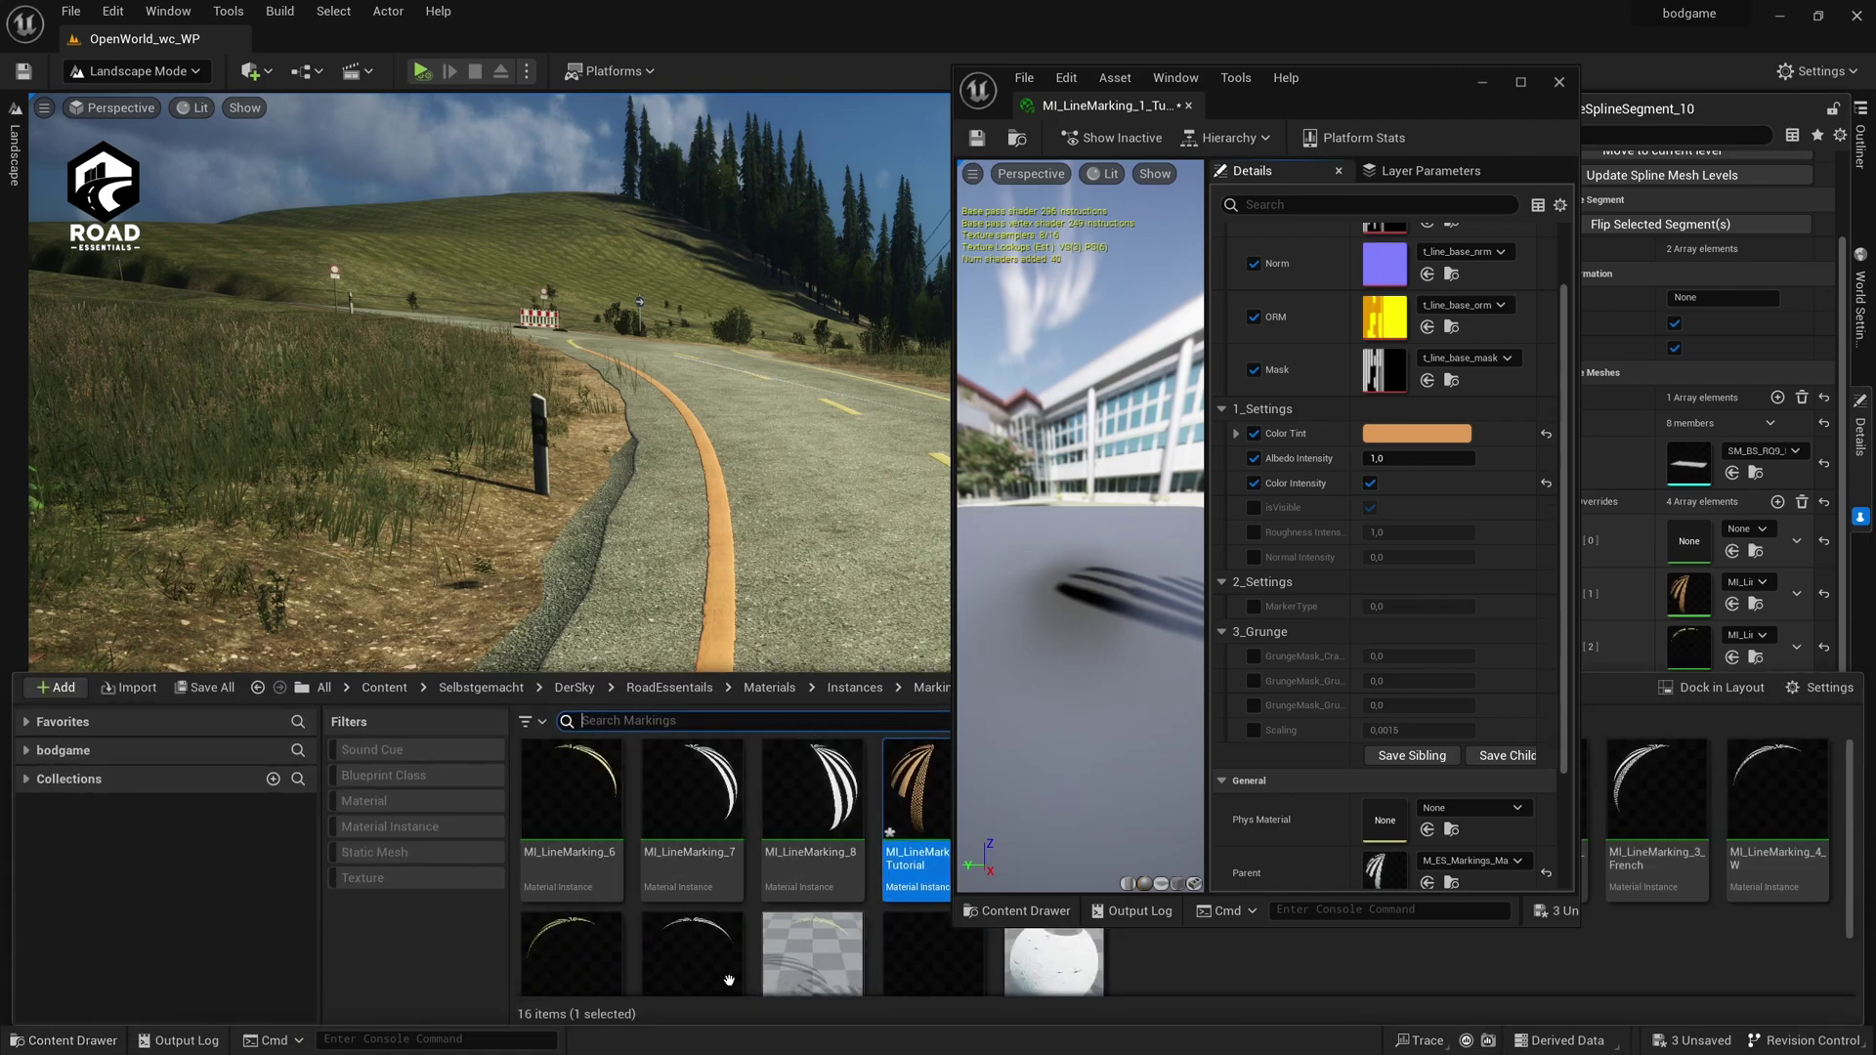
pyautogui.moveTo(626, 547); pyautogui.dragTo(650, 576, button='right')
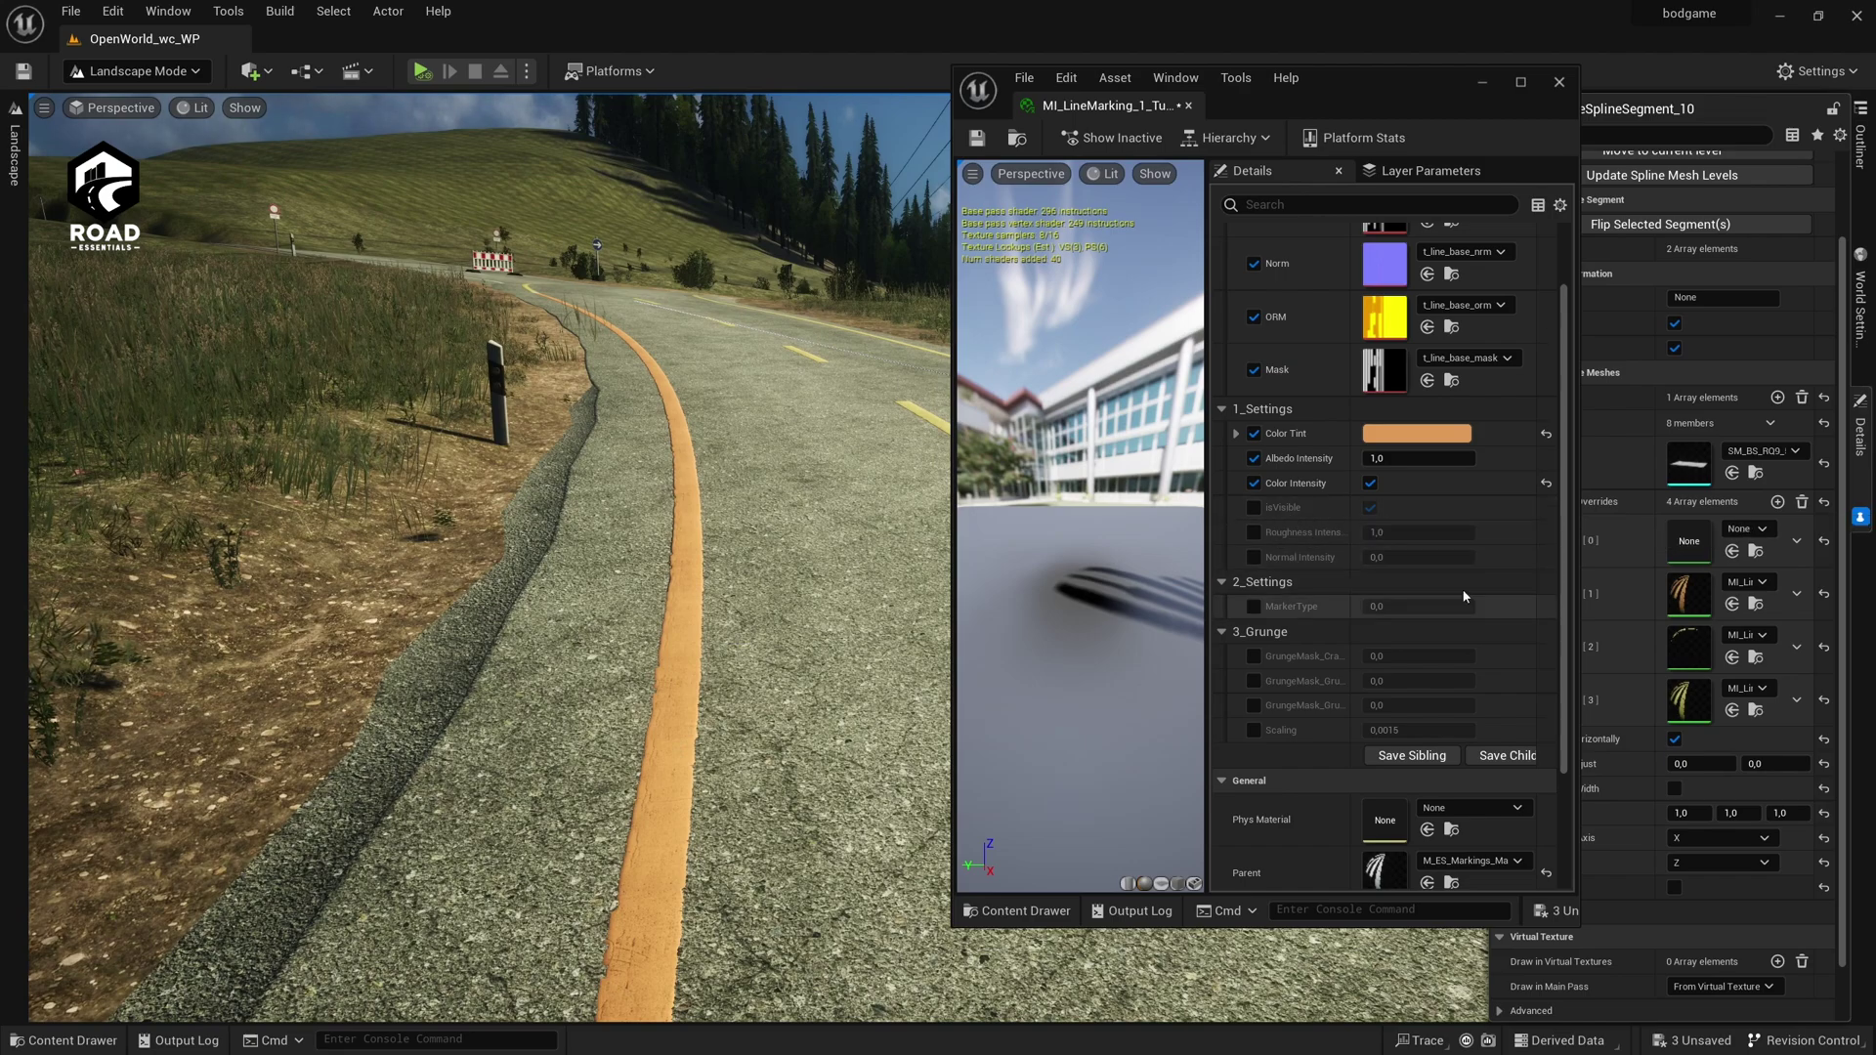
# Enable the GrungeMask_Cracks override under 3_Grunge on the marking material and set it to about 0.68.
pyautogui.scroll(-2, 1290, 586)
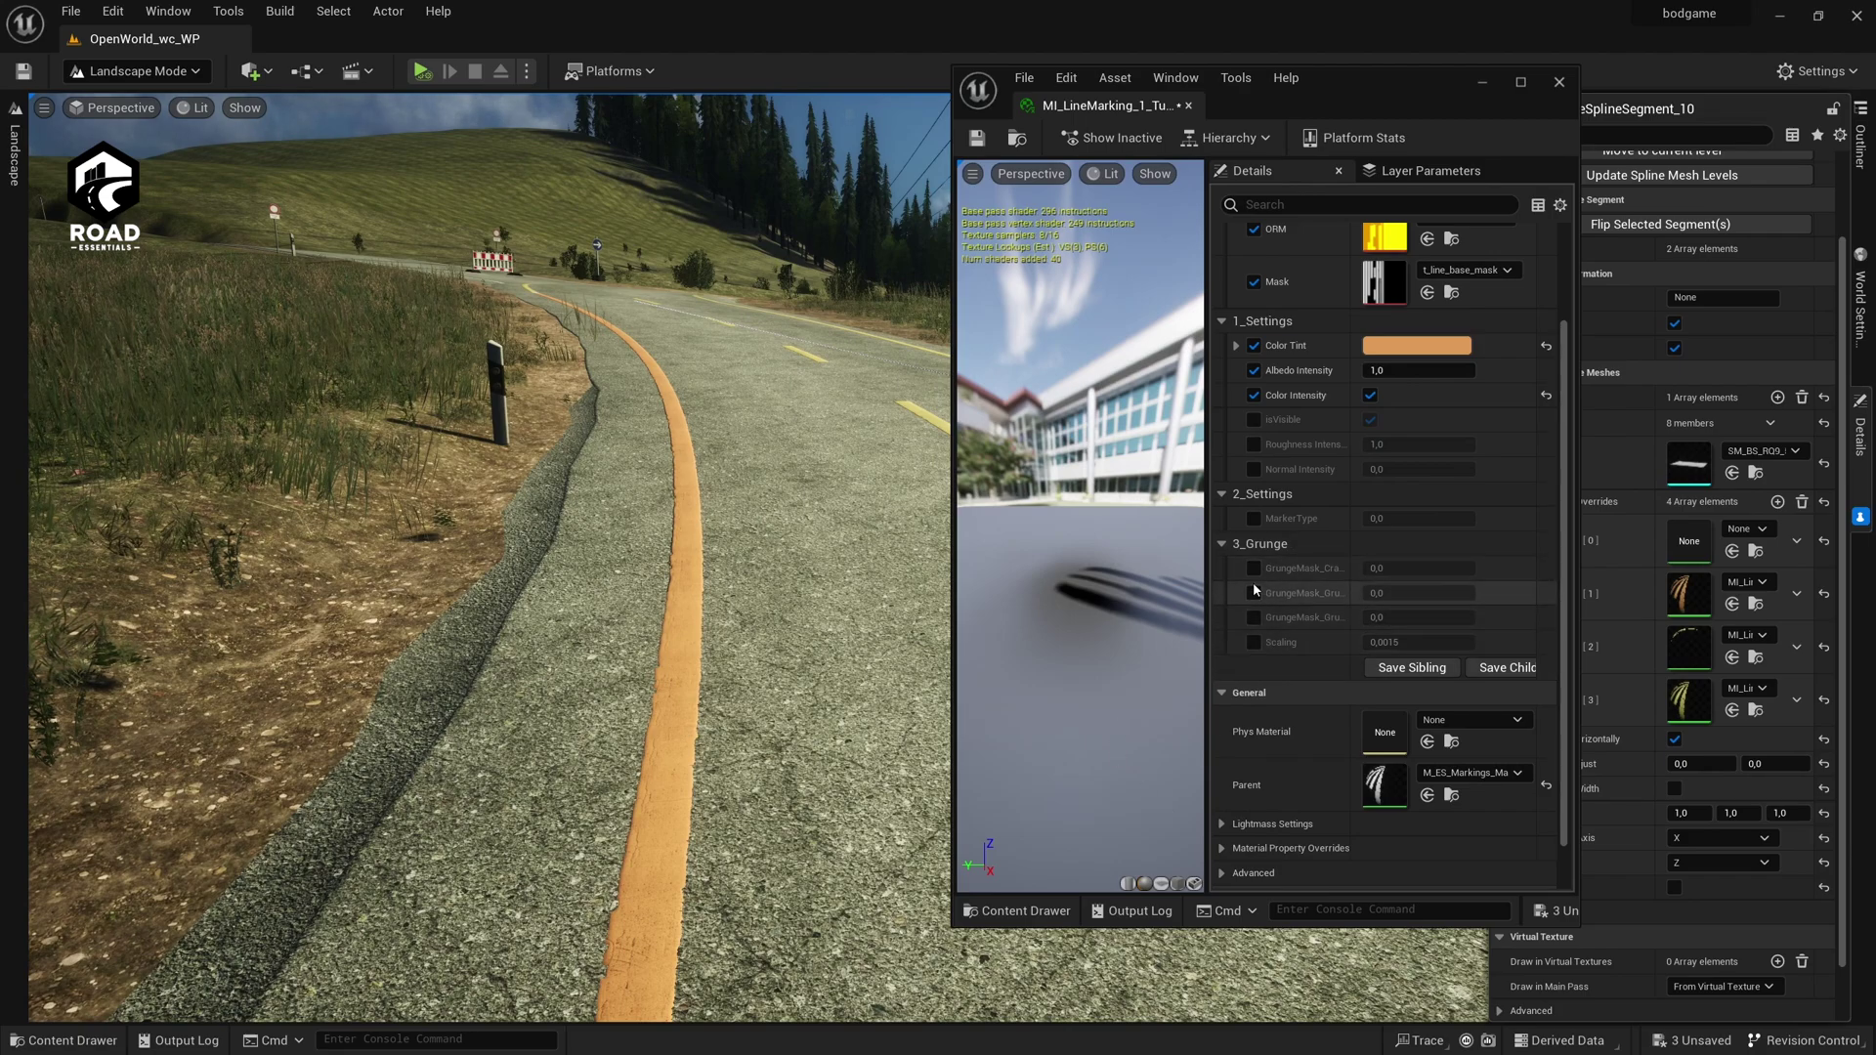
pyautogui.press('w')
pyautogui.moveTo(831, 479); pyautogui.dragTo(981, 453, button='right')
pyautogui.click(1253, 568)
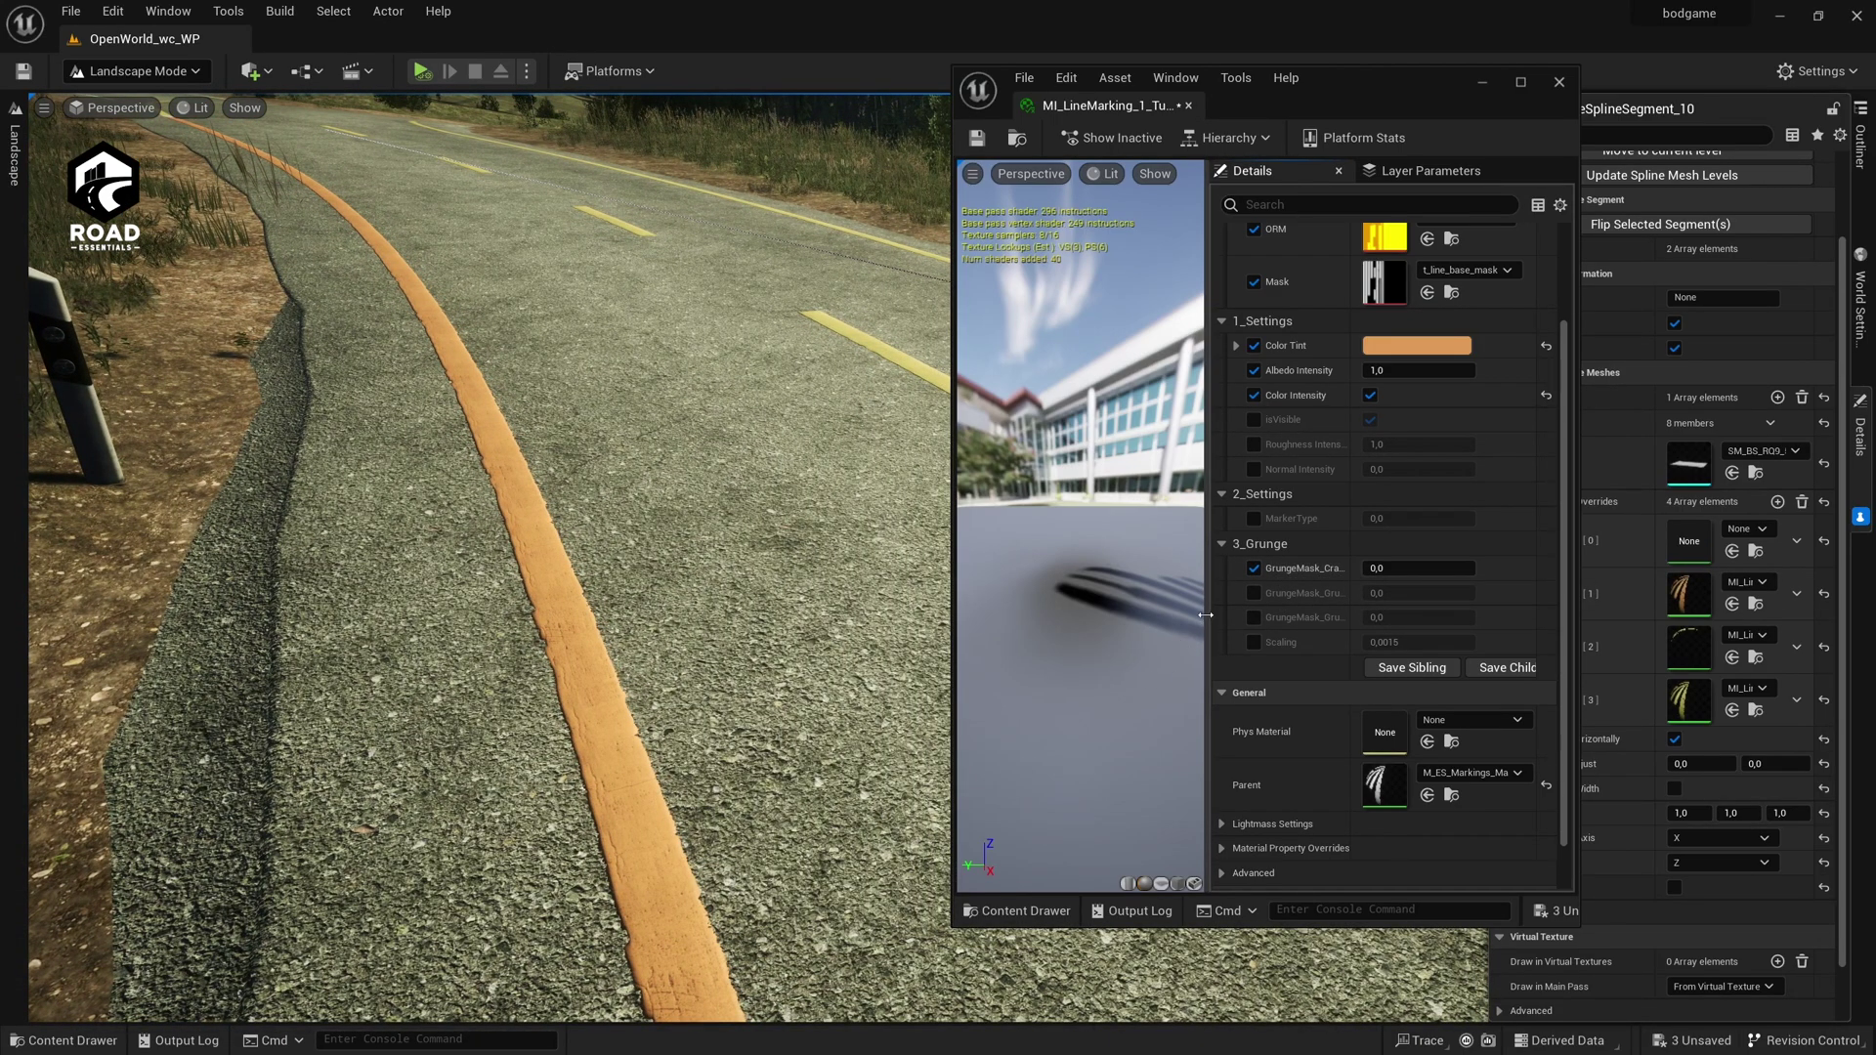
pyautogui.moveTo(1208, 625); pyautogui.dragTo(1077, 625)
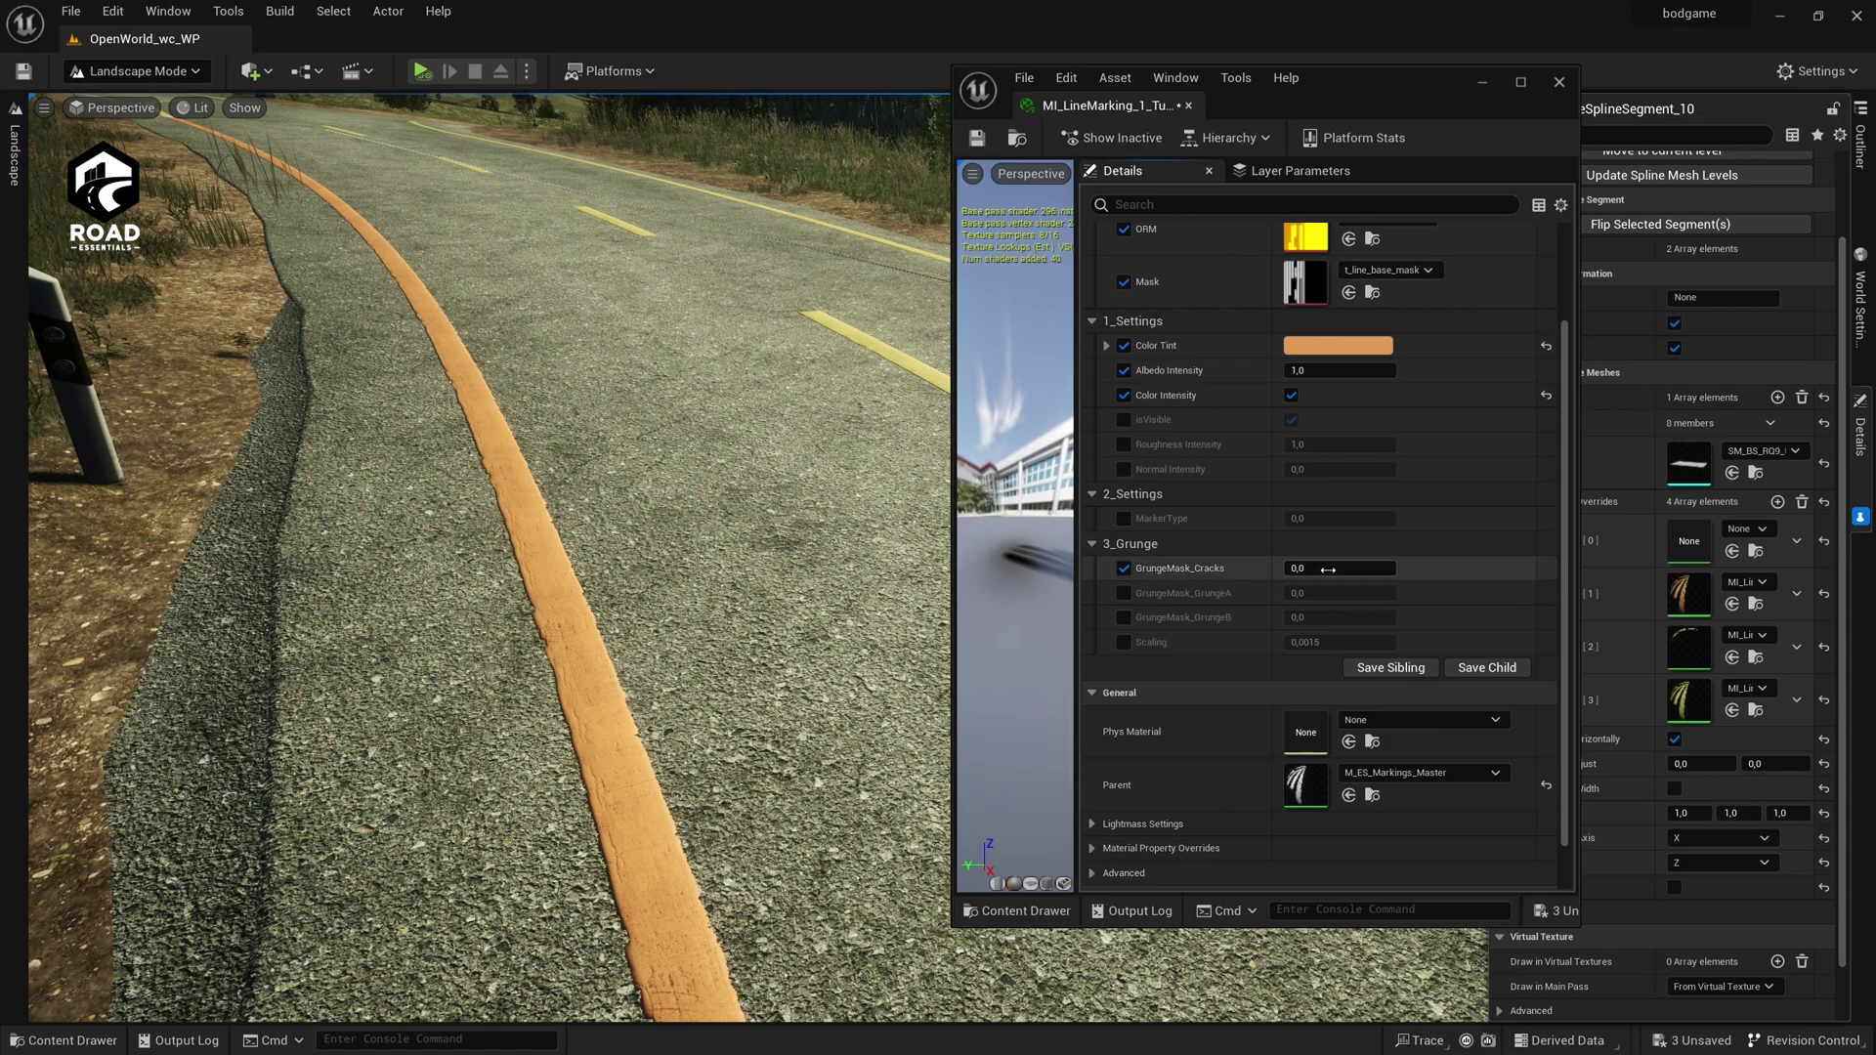
pyautogui.moveTo(1328, 568); pyautogui.dragTo(1368, 569)
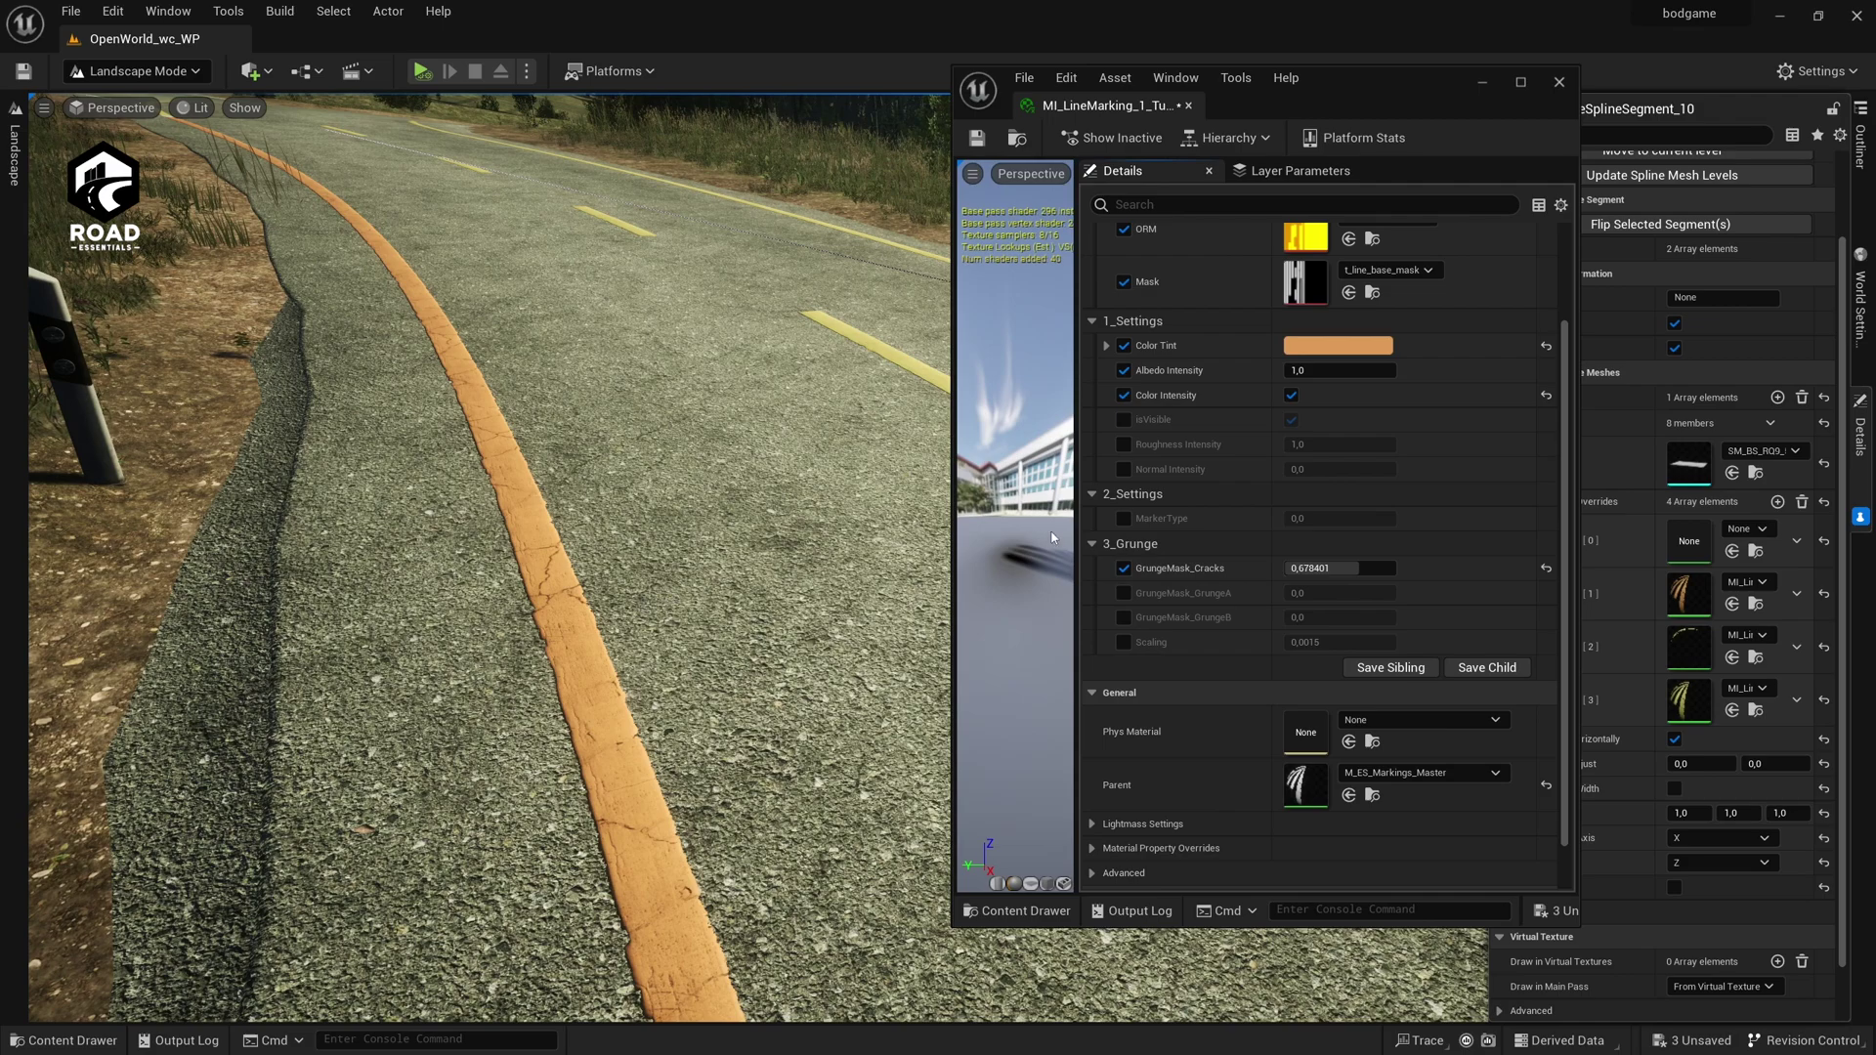
# Try a GrungeMask_Cracks value of 1.0 and inspect the cracks along the orange line in the level.
pyautogui.moveTo(697, 601); pyautogui.dragTo(681, 601, button='right')
pyautogui.moveTo(1330, 569); pyautogui.dragTo(1373, 568)
pyautogui.moveTo(703, 577); pyautogui.dragTo(689, 535, button='right')
pyautogui.press('a')
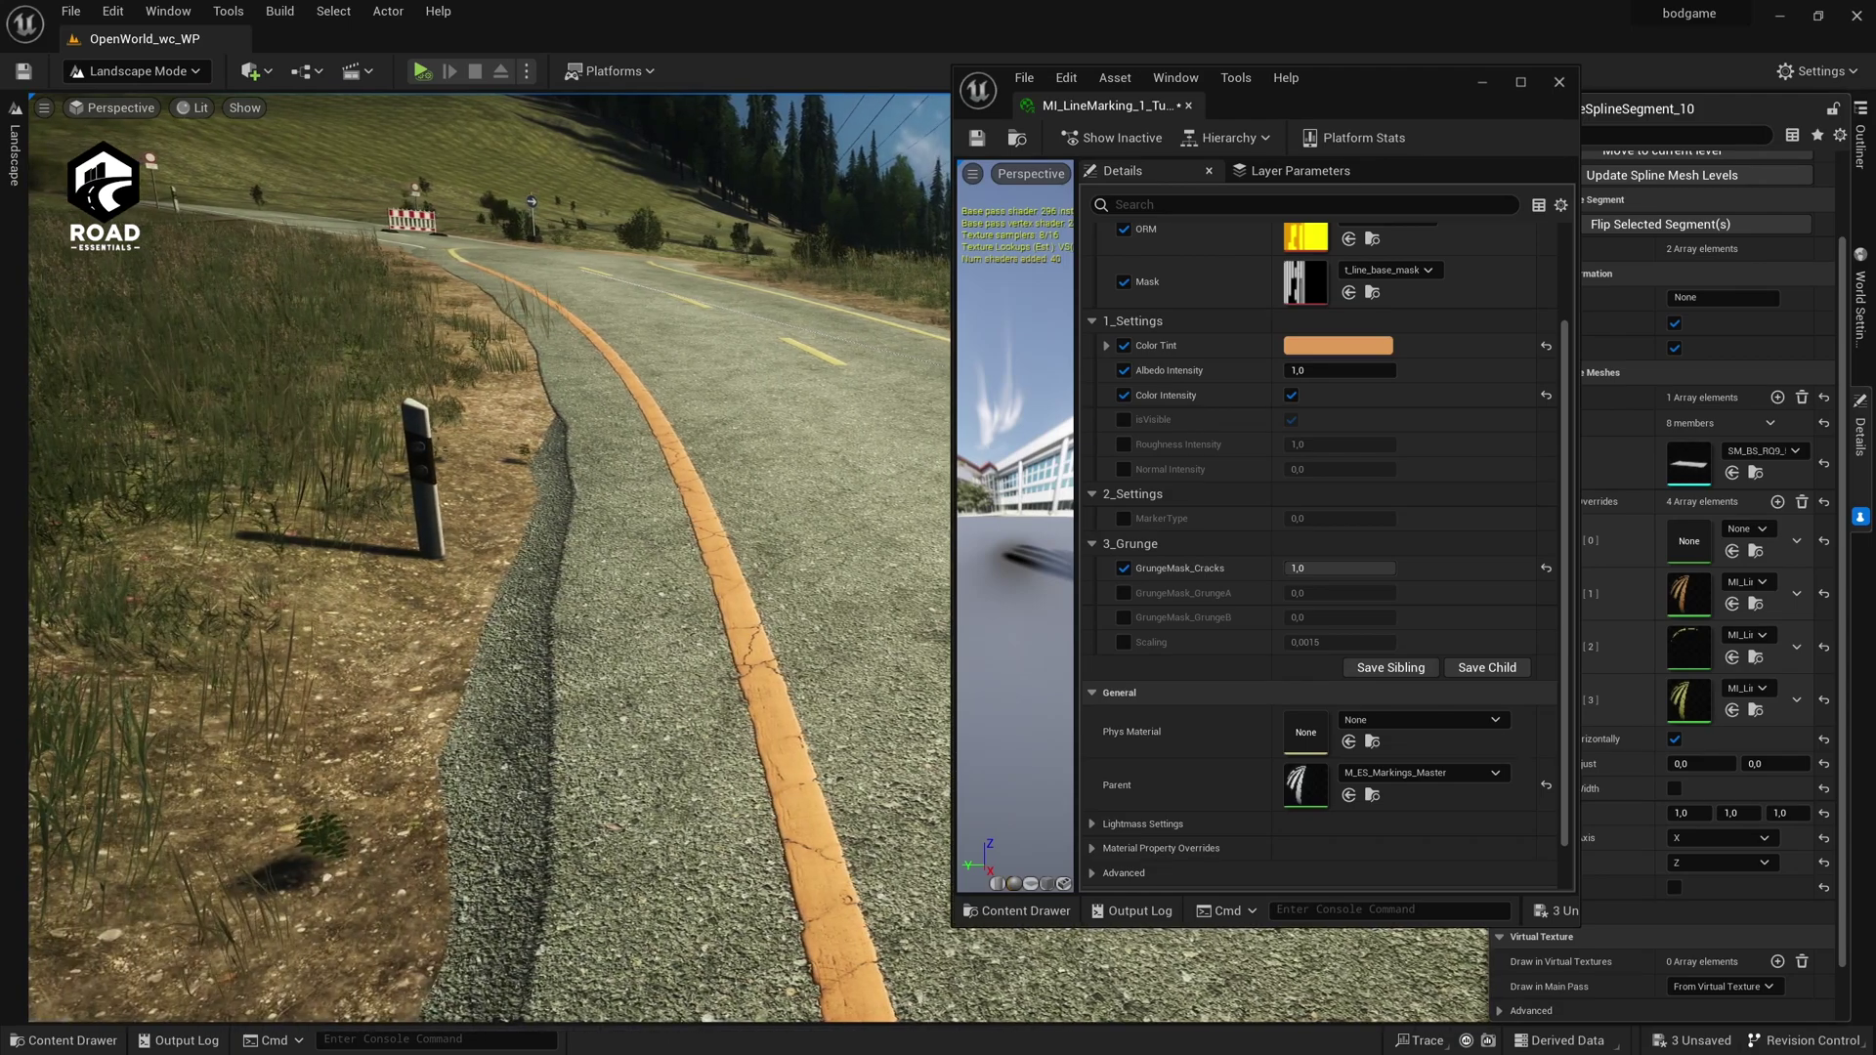
pyautogui.moveTo(865, 479); pyautogui.dragTo(750, 388, button='right')
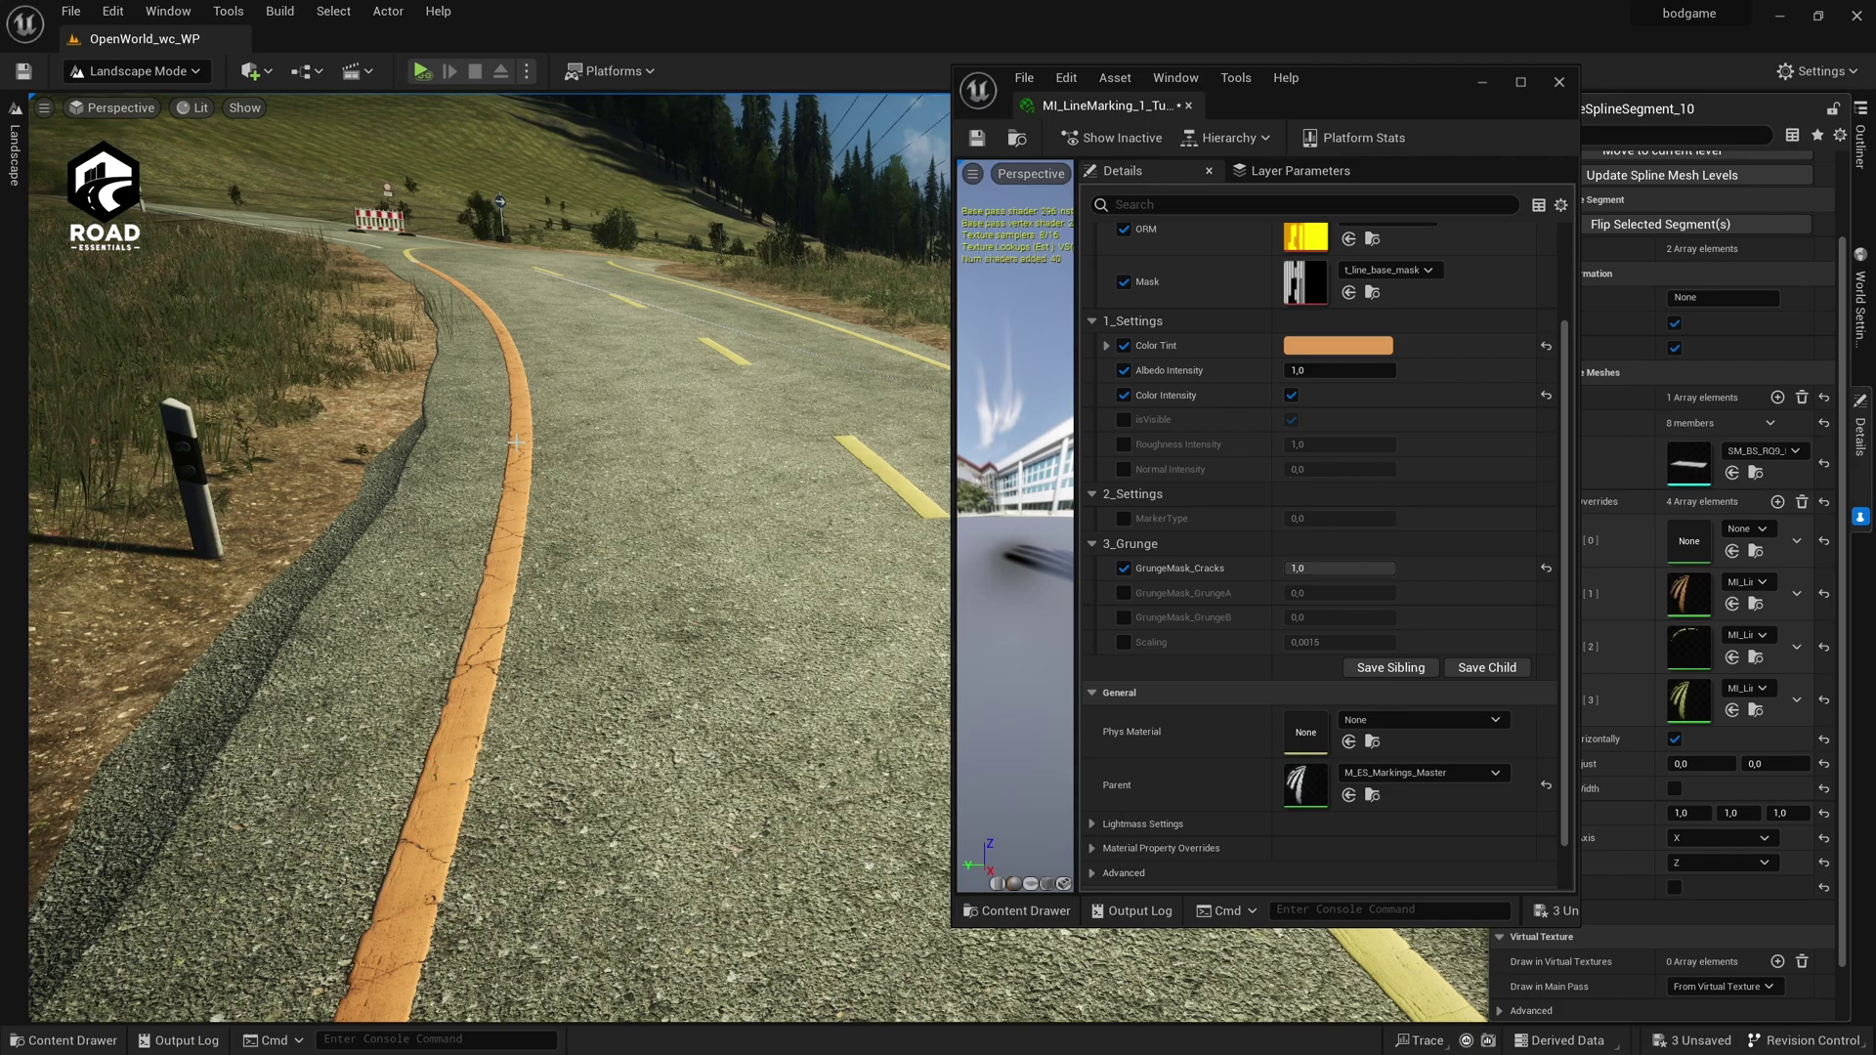
# Reduce GrungeMask_Cracks to about 0.47 and check the orange line's surface.
pyautogui.moveTo(1367, 568); pyautogui.dragTo(1360, 568)
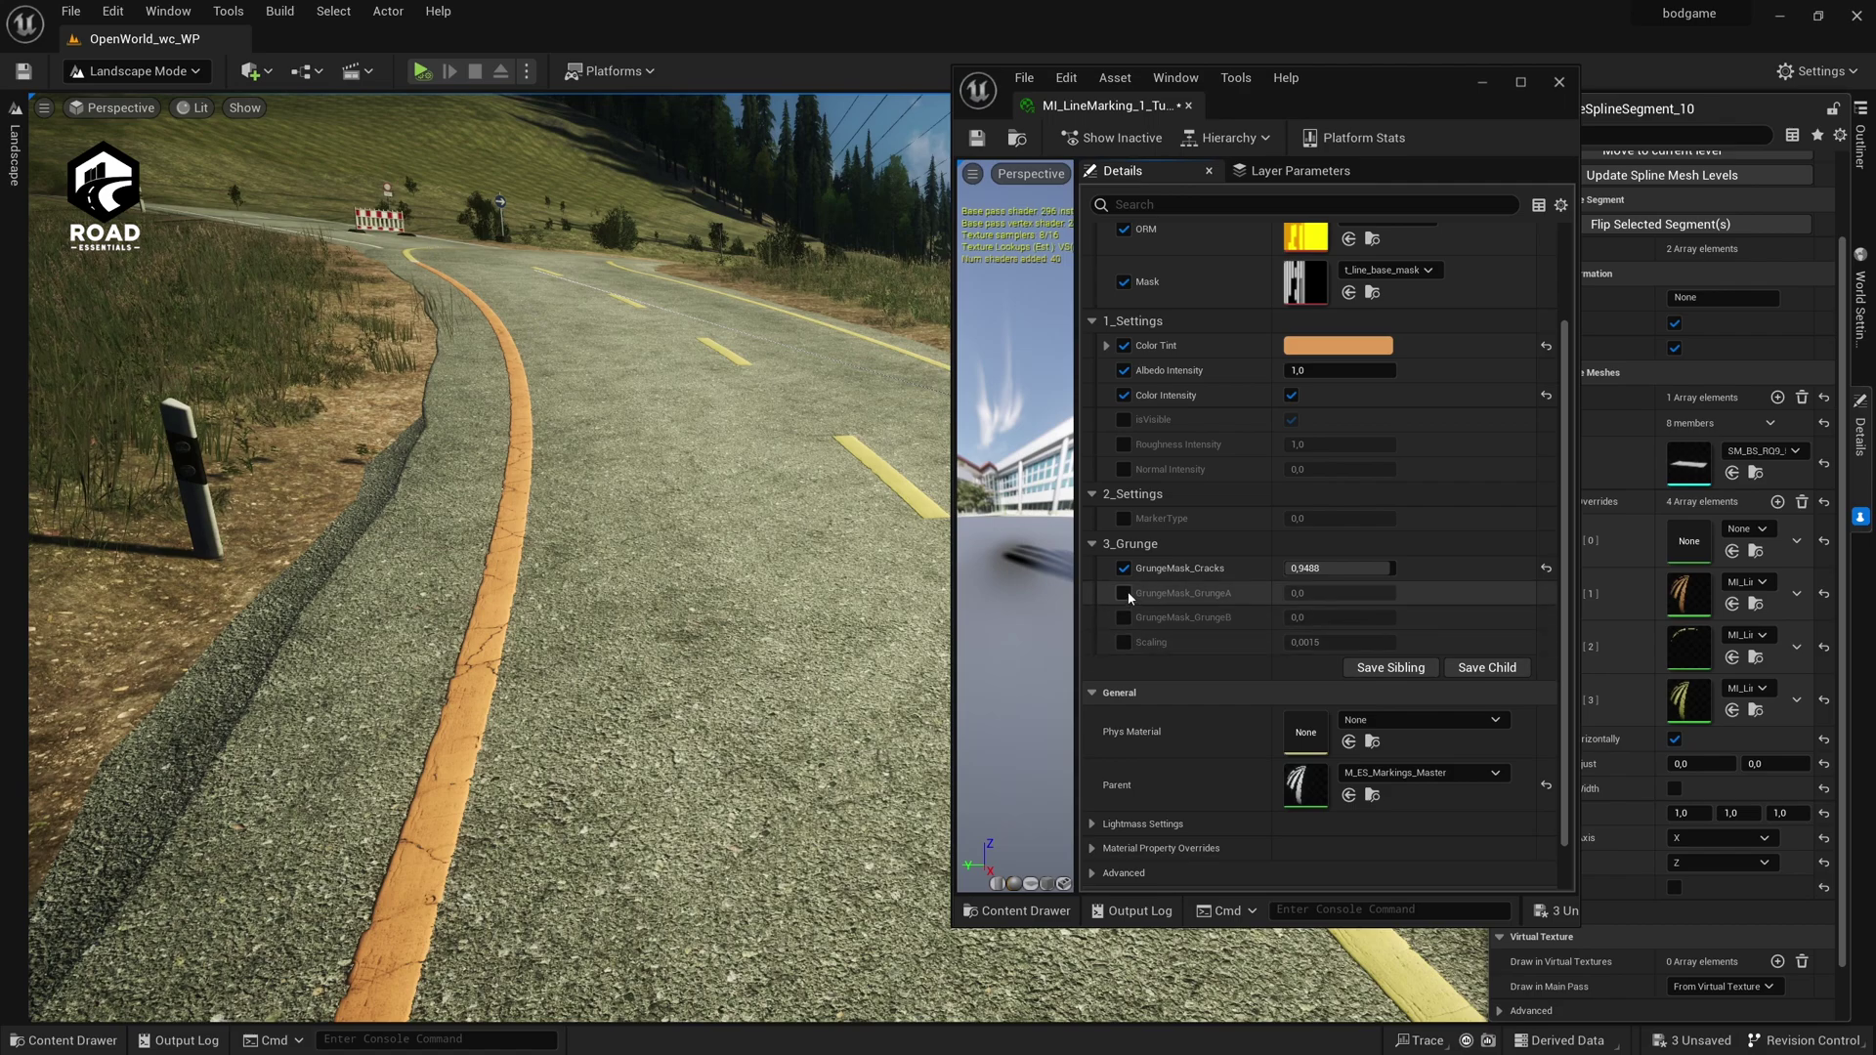
pyautogui.moveTo(1382, 569); pyautogui.dragTo(1307, 568)
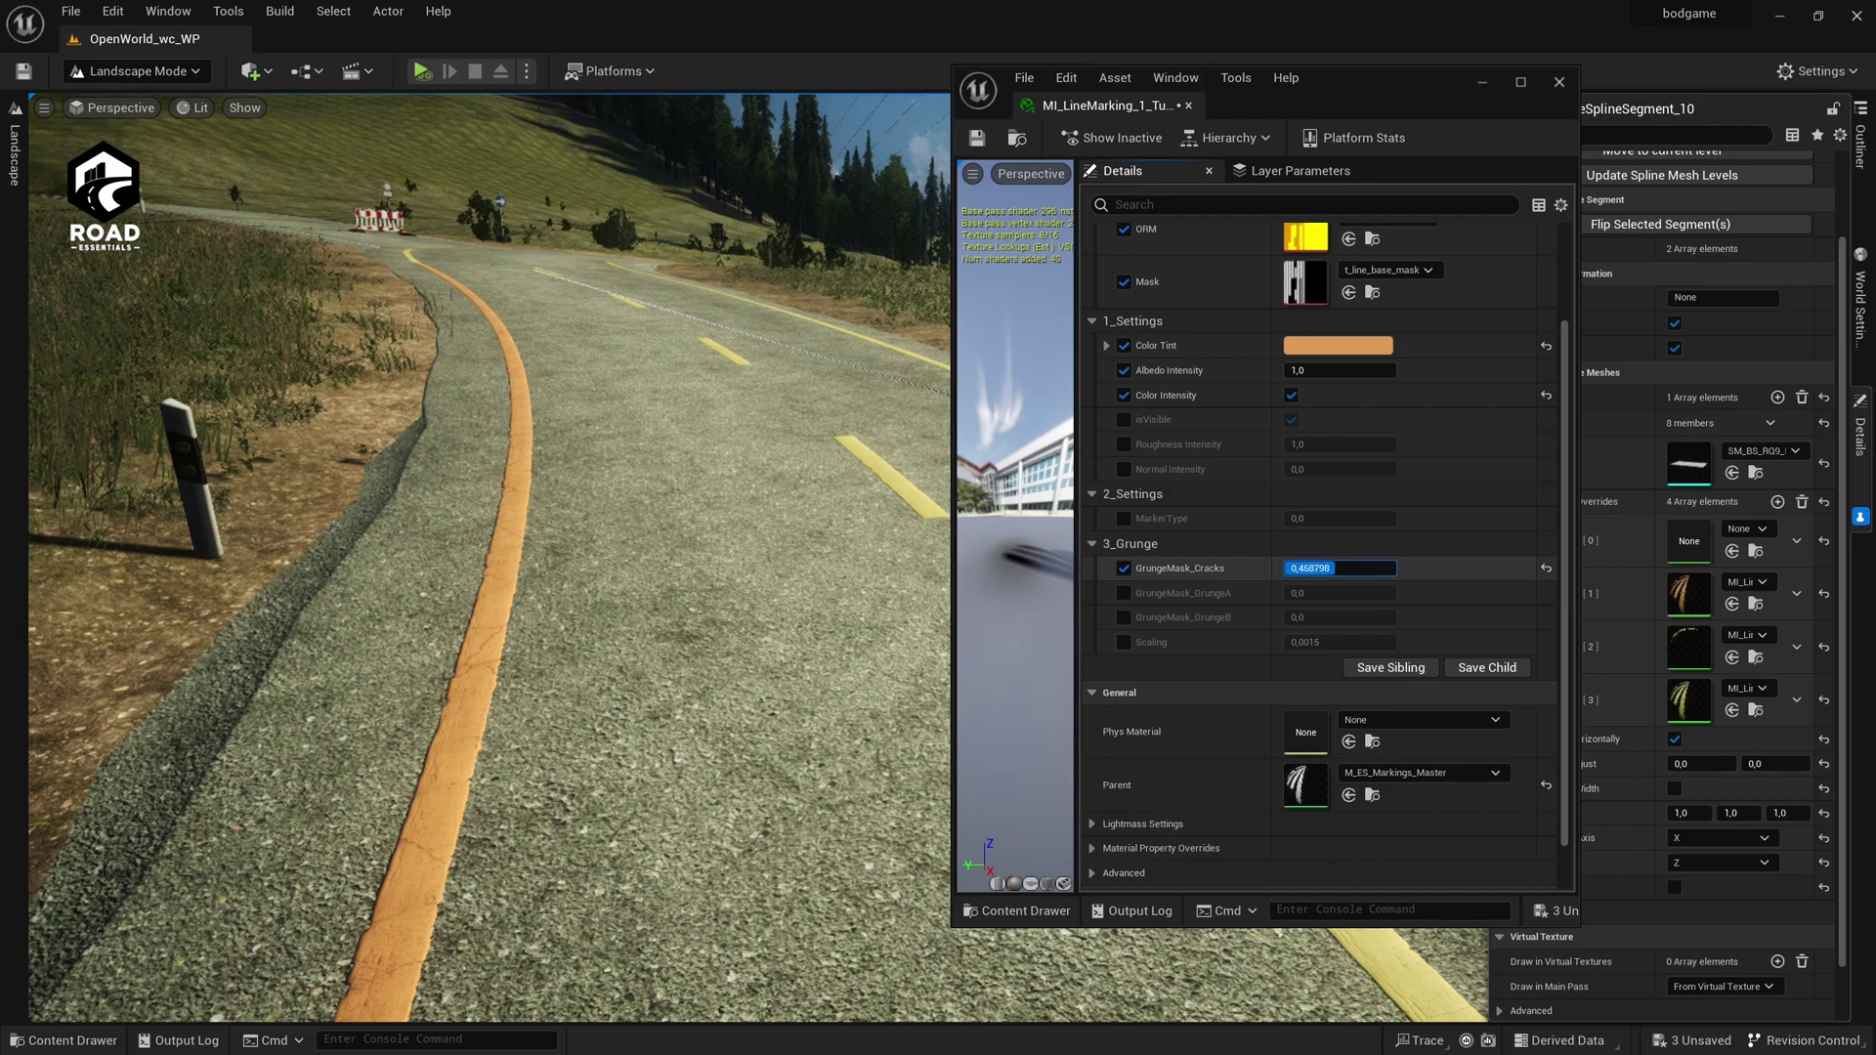
pyautogui.moveTo(742, 547); pyautogui.dragTo(738, 547, button='right')
pyautogui.press('a')
pyautogui.moveTo(459, 586); pyautogui.dragTo(430, 586, button='right')
# Enable the GrungeMask_GrungeA and GrungeMask_GrungeB overrides and set them to about 0.71 and 0.93.
pyautogui.click(1123, 593)
pyautogui.click(1123, 616)
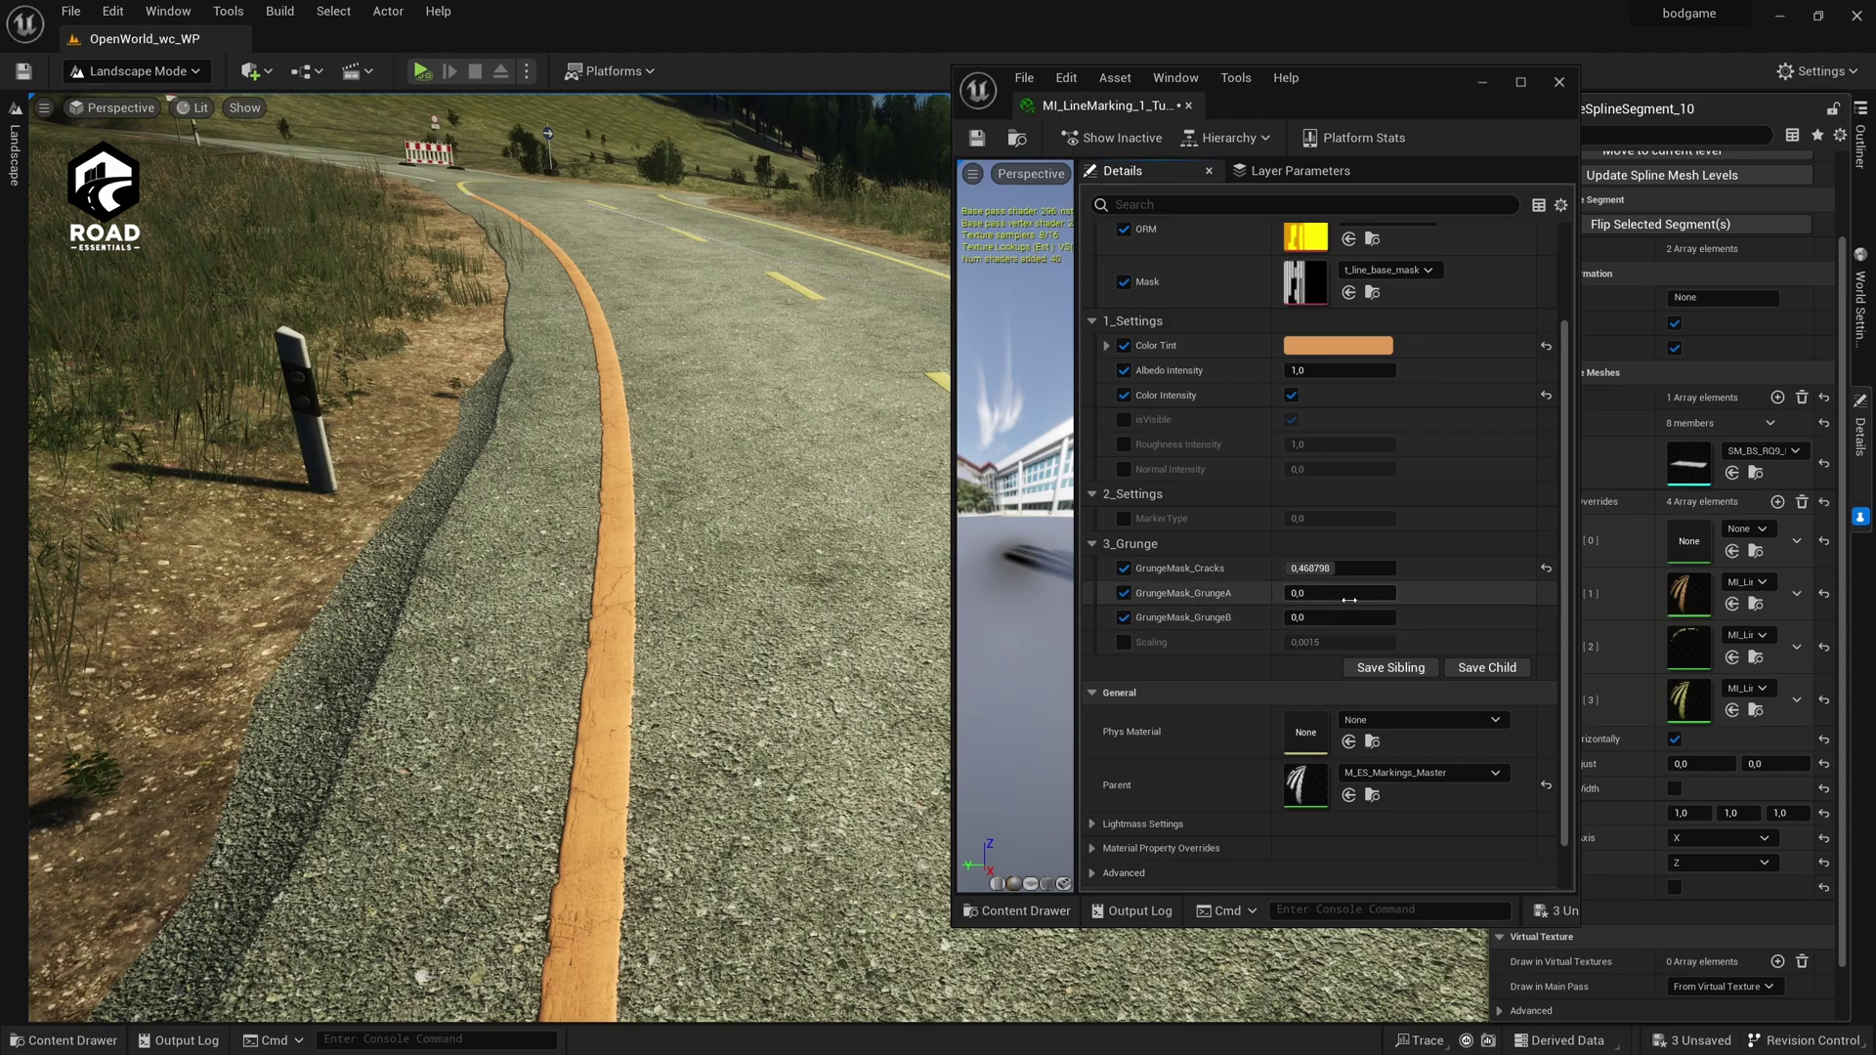
pyautogui.moveTo(1335, 598)
pyautogui.mouseDown()
pyautogui.moveTo(1382, 597)
pyautogui.moveTo(1363, 598)
pyautogui.mouseUp()
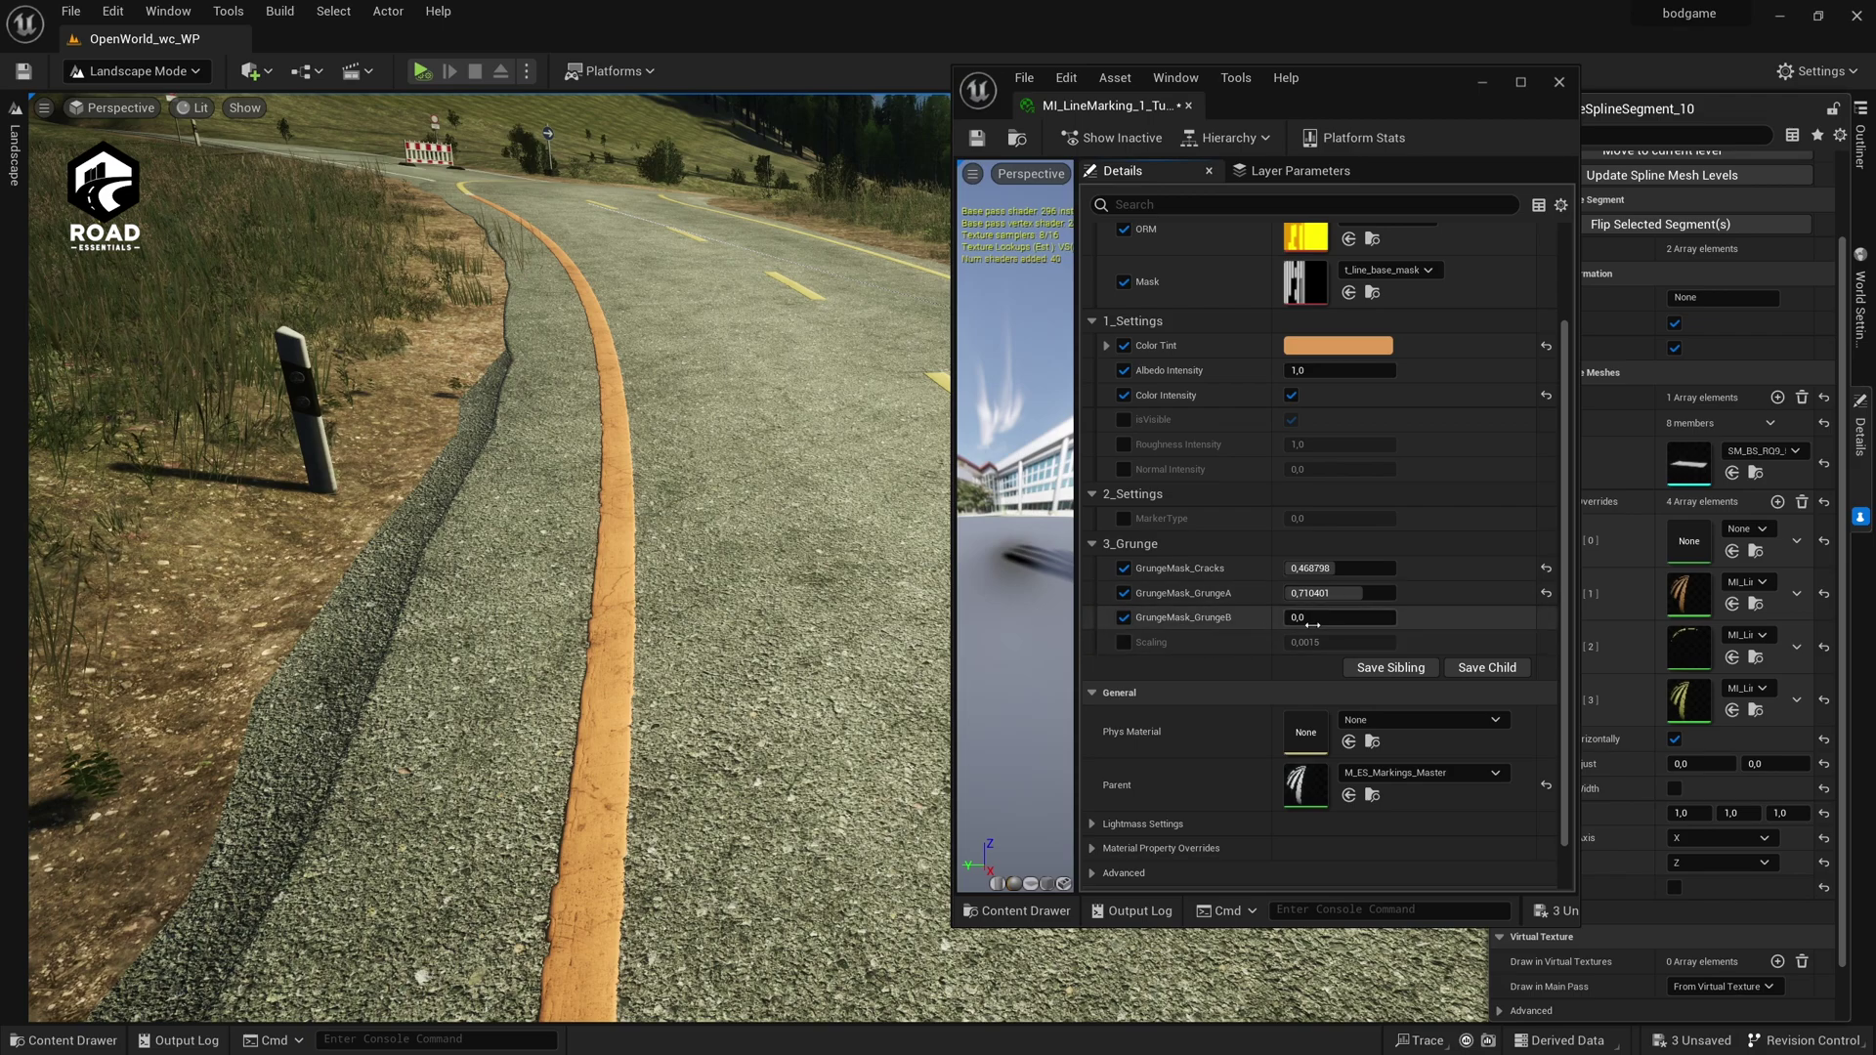
pyautogui.moveTo(1312, 620); pyautogui.dragTo(1388, 618)
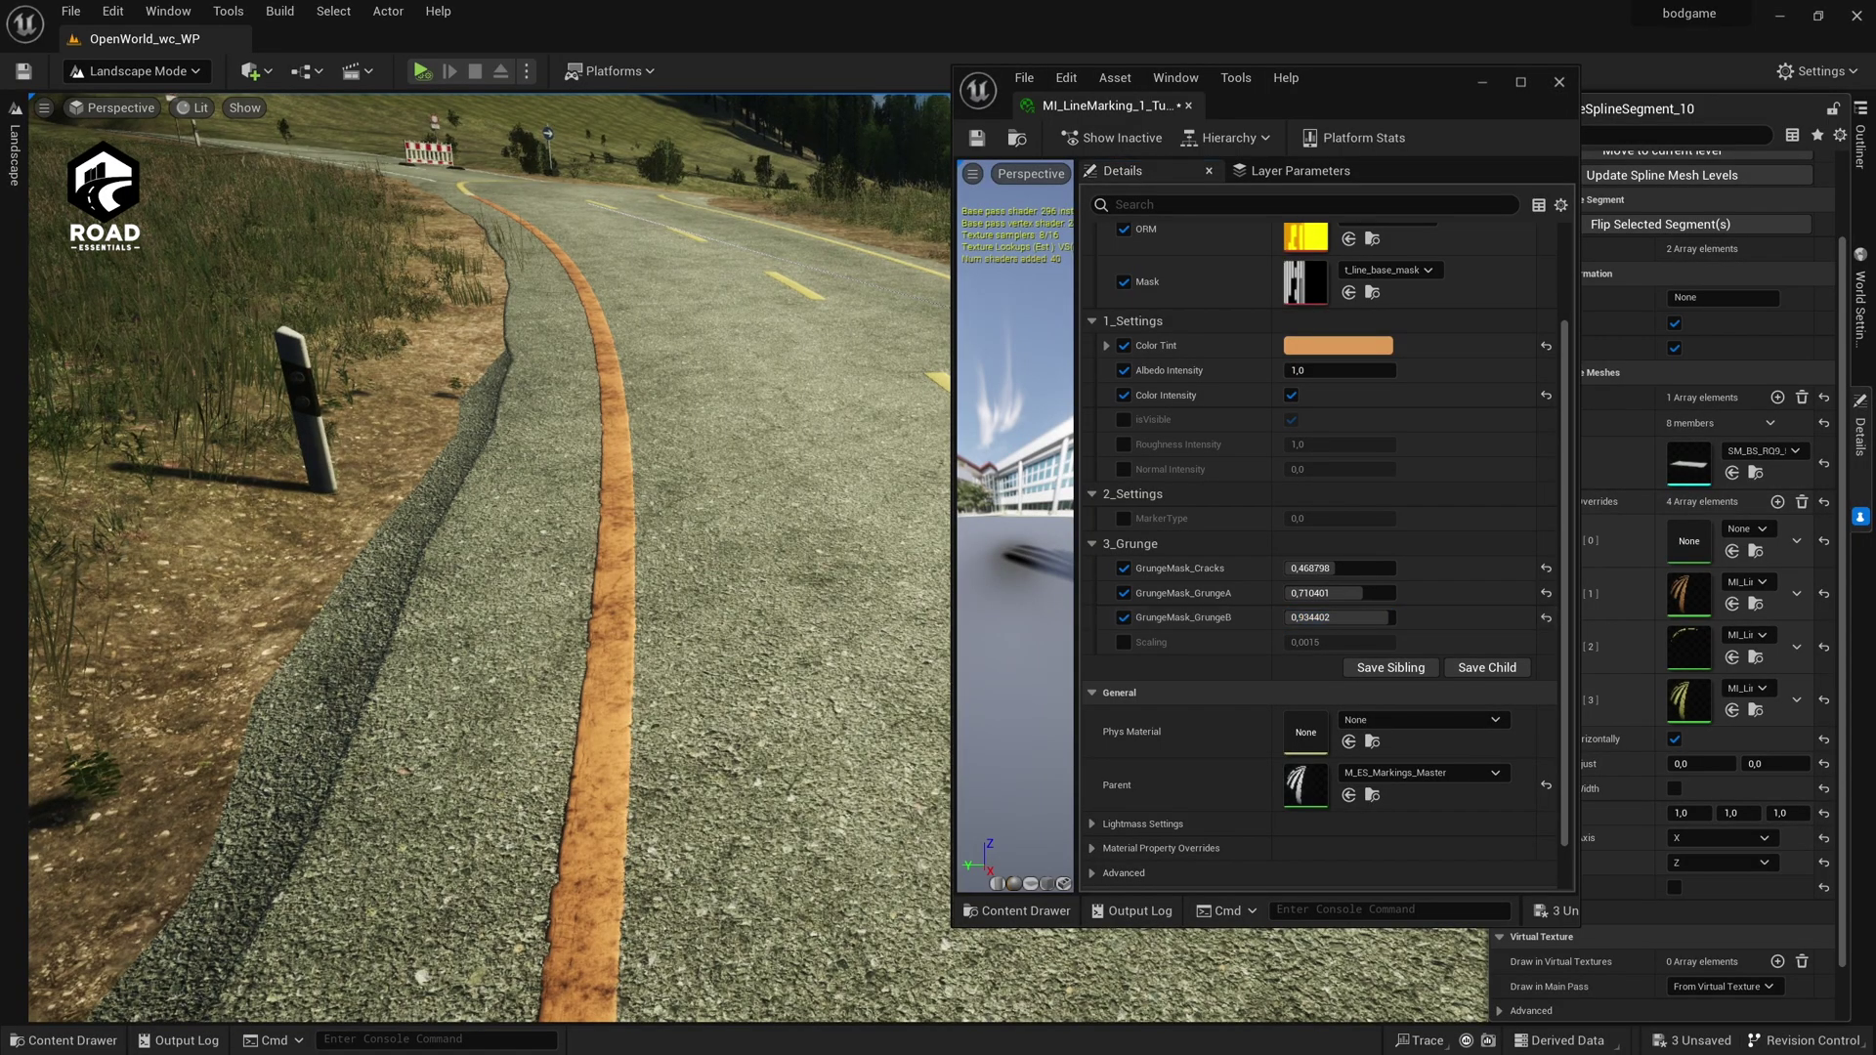
pyautogui.moveTo(683, 547); pyautogui.dragTo(771, 606, button='right')
# Try enabling the grunge Scaling override with a changed value, inspect the line, and undo the attempt.
pyautogui.click(1124, 642)
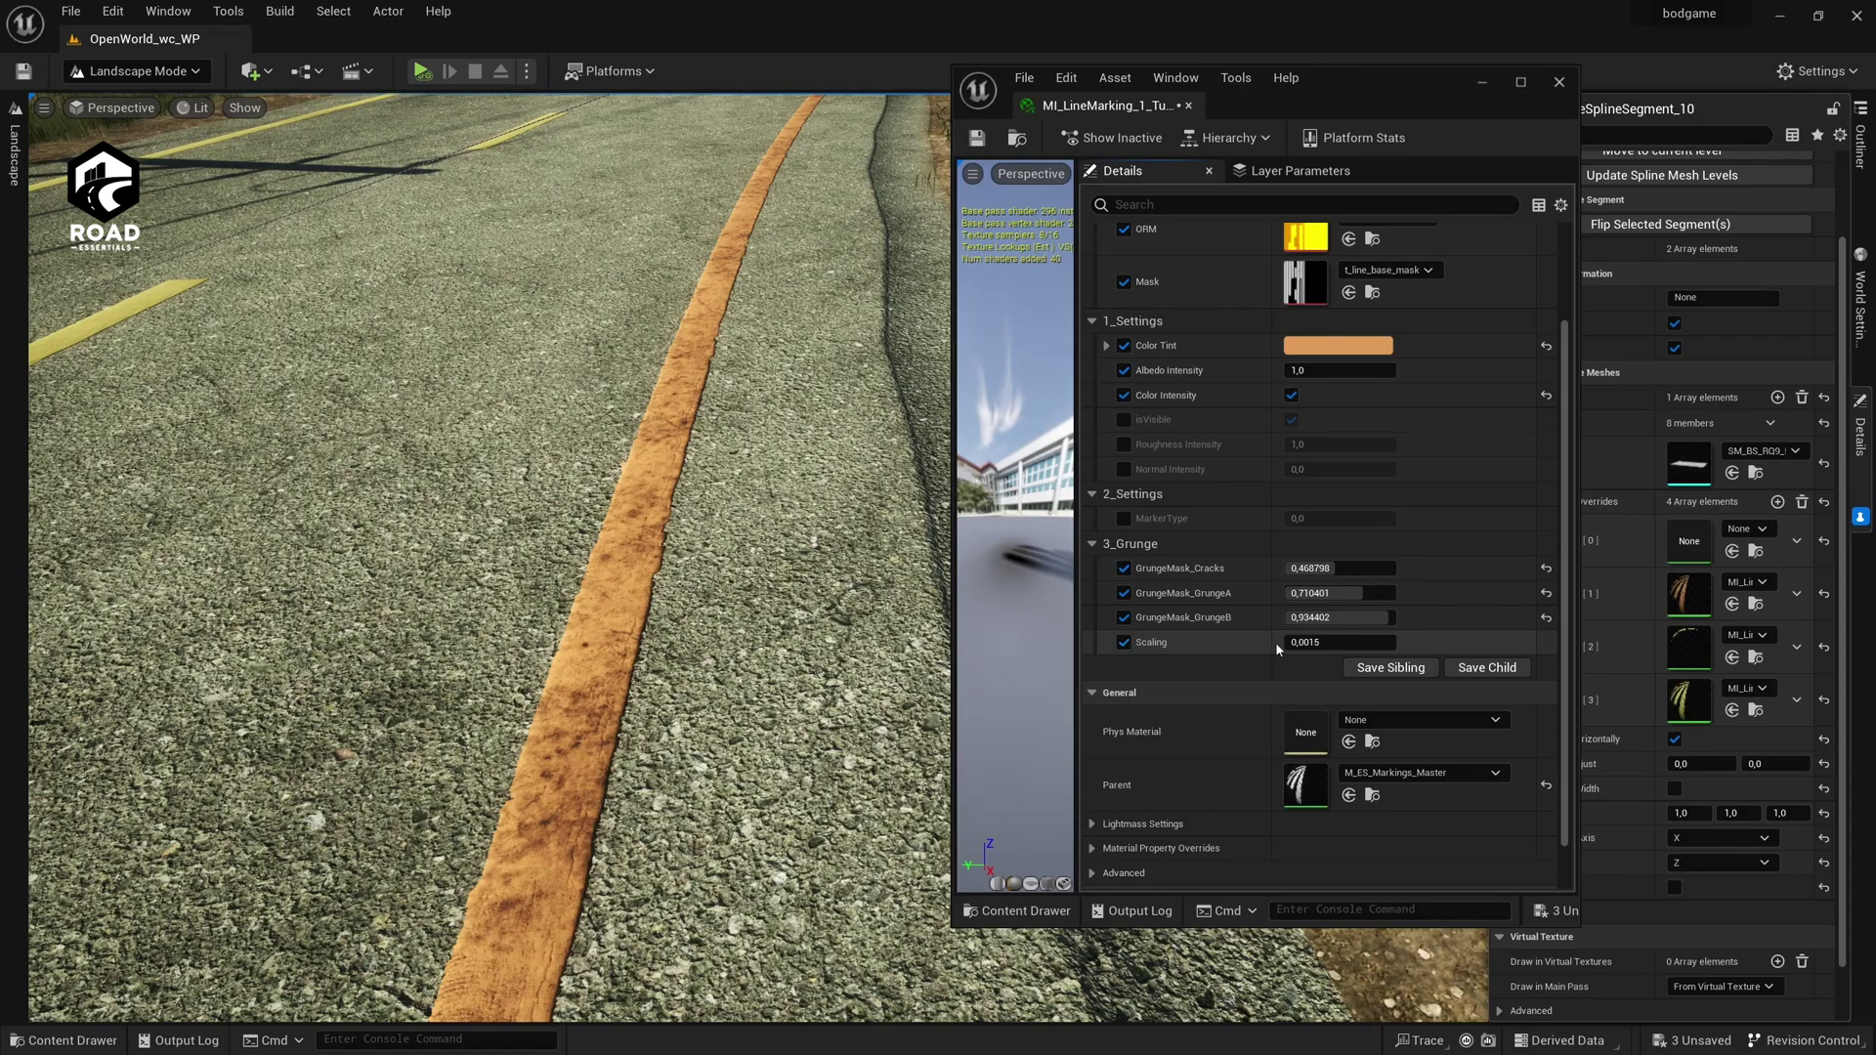
pyautogui.moveTo(1314, 643)
pyautogui.mouseDown()
pyautogui.moveTo(1368, 643)
pyautogui.moveTo(1295, 643)
pyautogui.moveTo(1325, 643)
pyautogui.mouseUp()
pyautogui.moveTo(743, 547); pyautogui.dragTo(810, 498, button='right')
pyautogui.hotkey('ctrl', 'z')
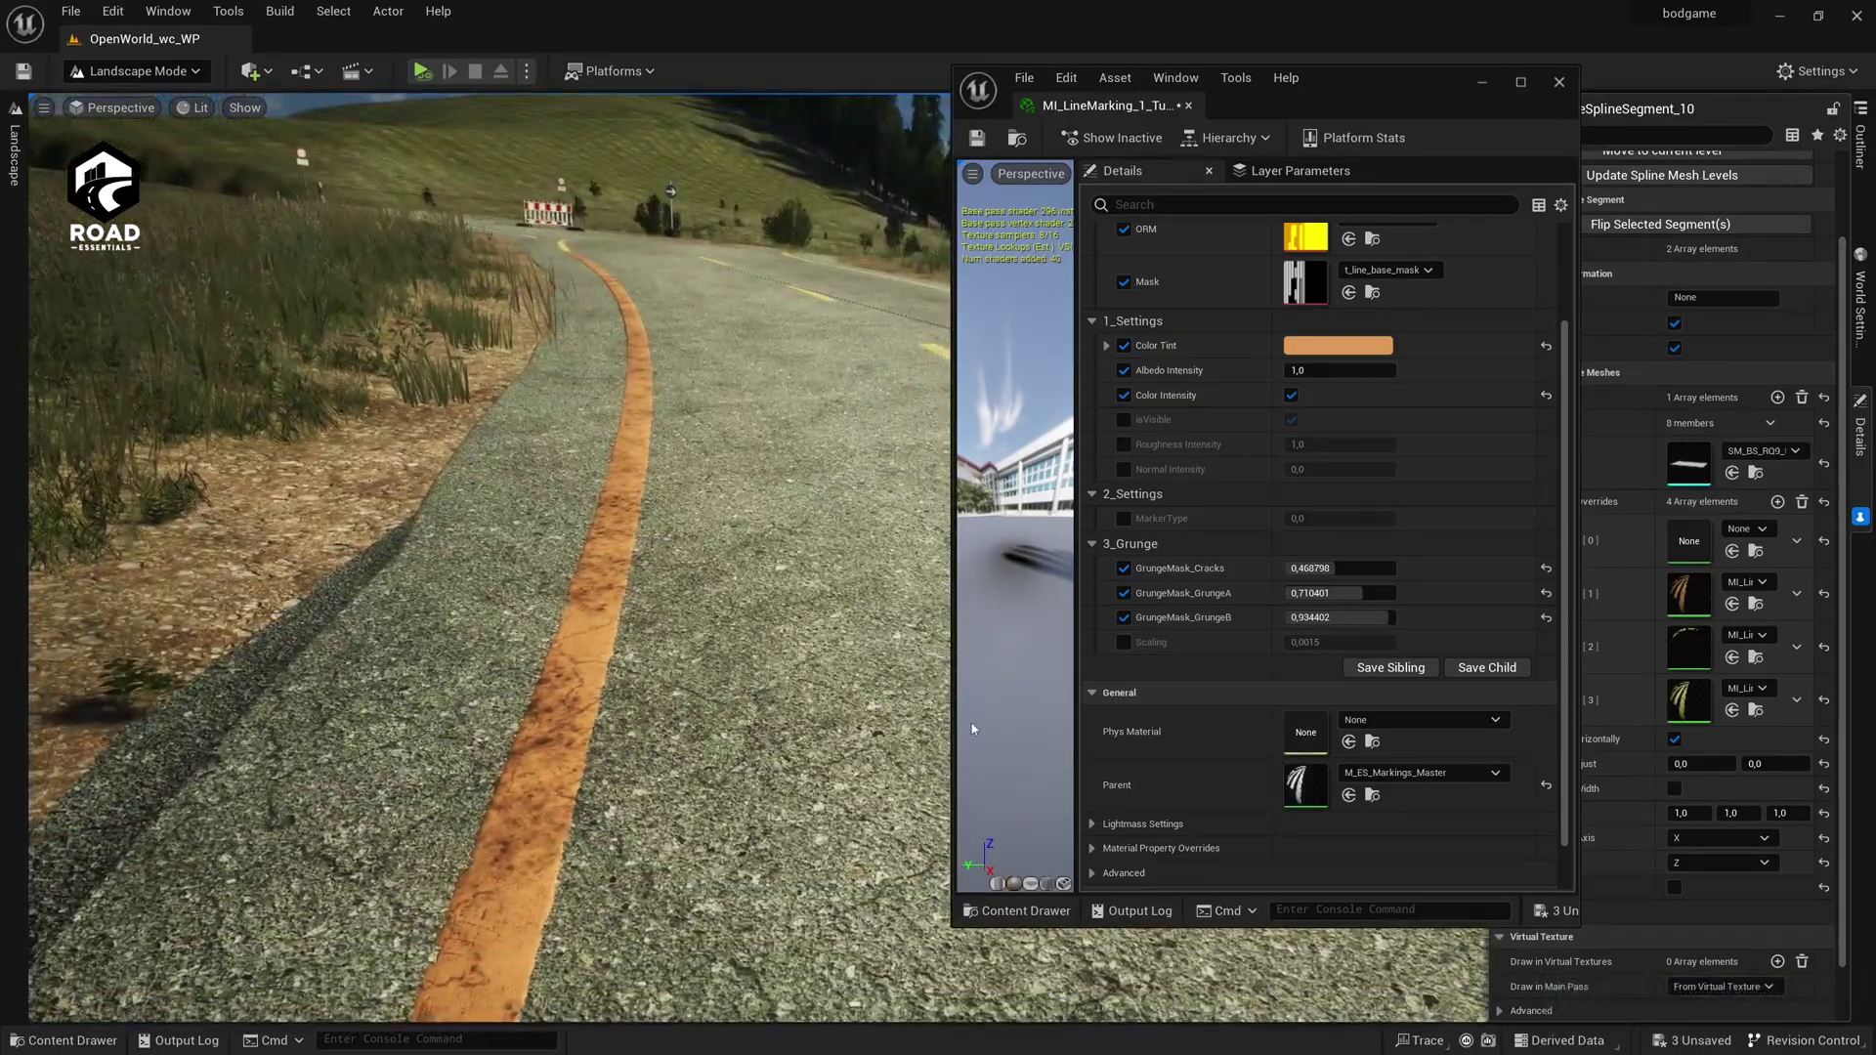
# Enable the Scaling override at its default value, and lower GrungeMask_GrungeA to about 0.44 and GrungeMask_GrungeB to about 0.22.
pyautogui.click(1123, 643)
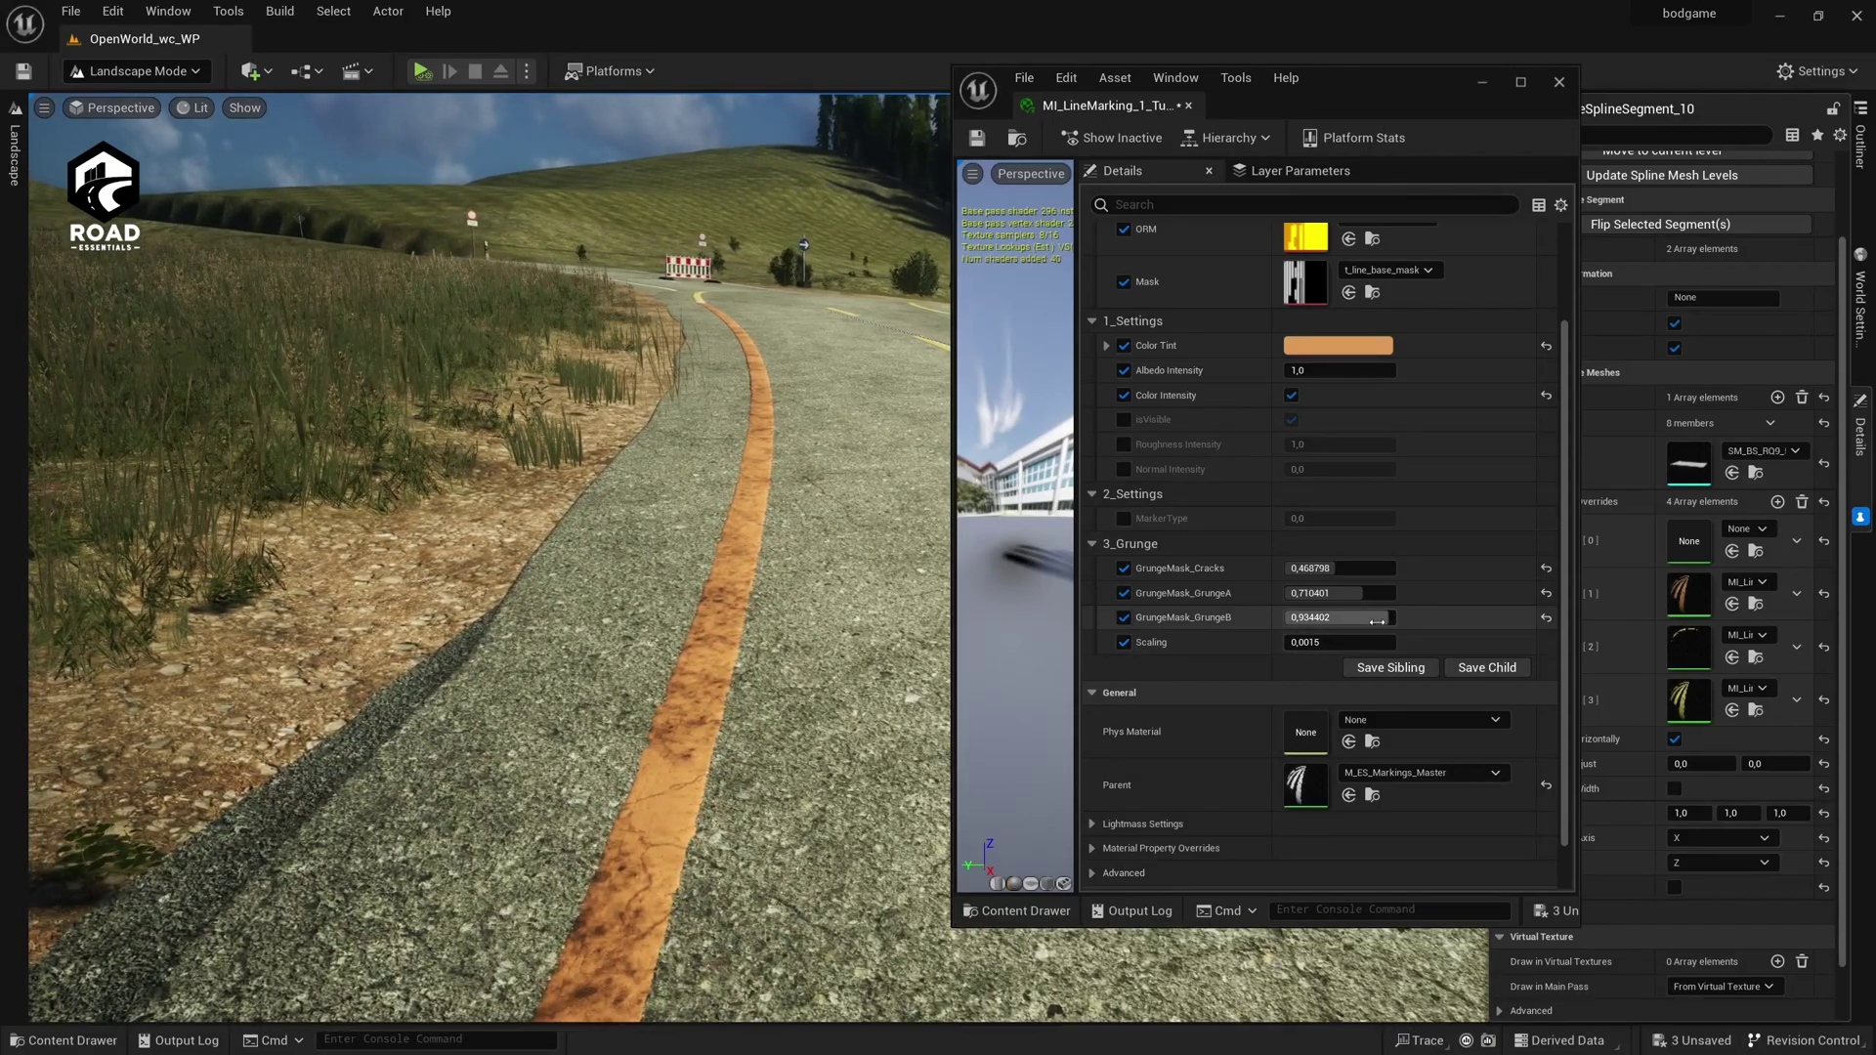
pyautogui.moveTo(1376, 619); pyautogui.dragTo(1327, 593)
pyautogui.moveTo(523, 513)
pyautogui.mouseDown(button='right')
pyautogui.moveTo(742, 503)
pyautogui.moveTo(411, 514)
pyautogui.moveTo(547, 537)
pyautogui.moveTo(557, 674)
pyautogui.moveTo(459, 664)
pyautogui.moveTo(522, 490)
pyautogui.mouseUp(button='right')
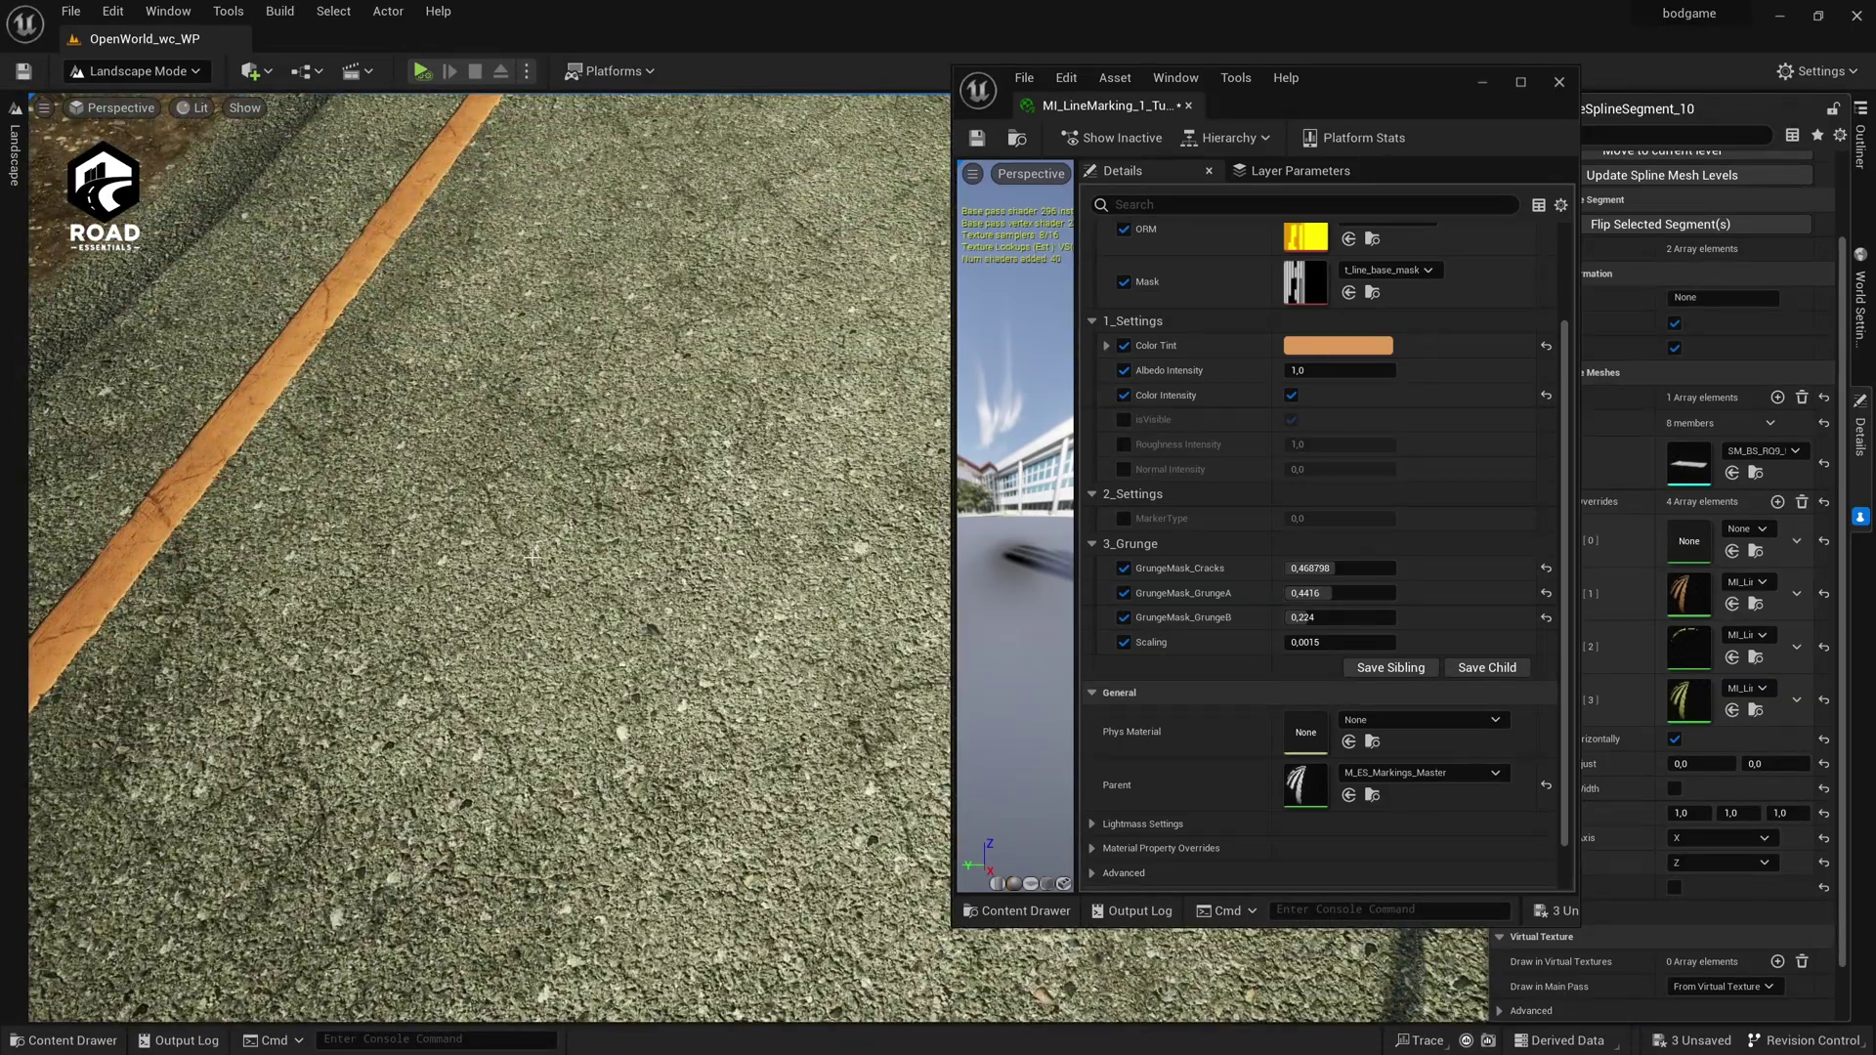
pyautogui.moveTo(551, 299); pyautogui.dragTo(547, 240, button='right')
pyautogui.moveTo(548, 410); pyautogui.dragTo(542, 256, button='right')
pyautogui.moveTo(503, 467); pyautogui.dragTo(508, 467, button='right')
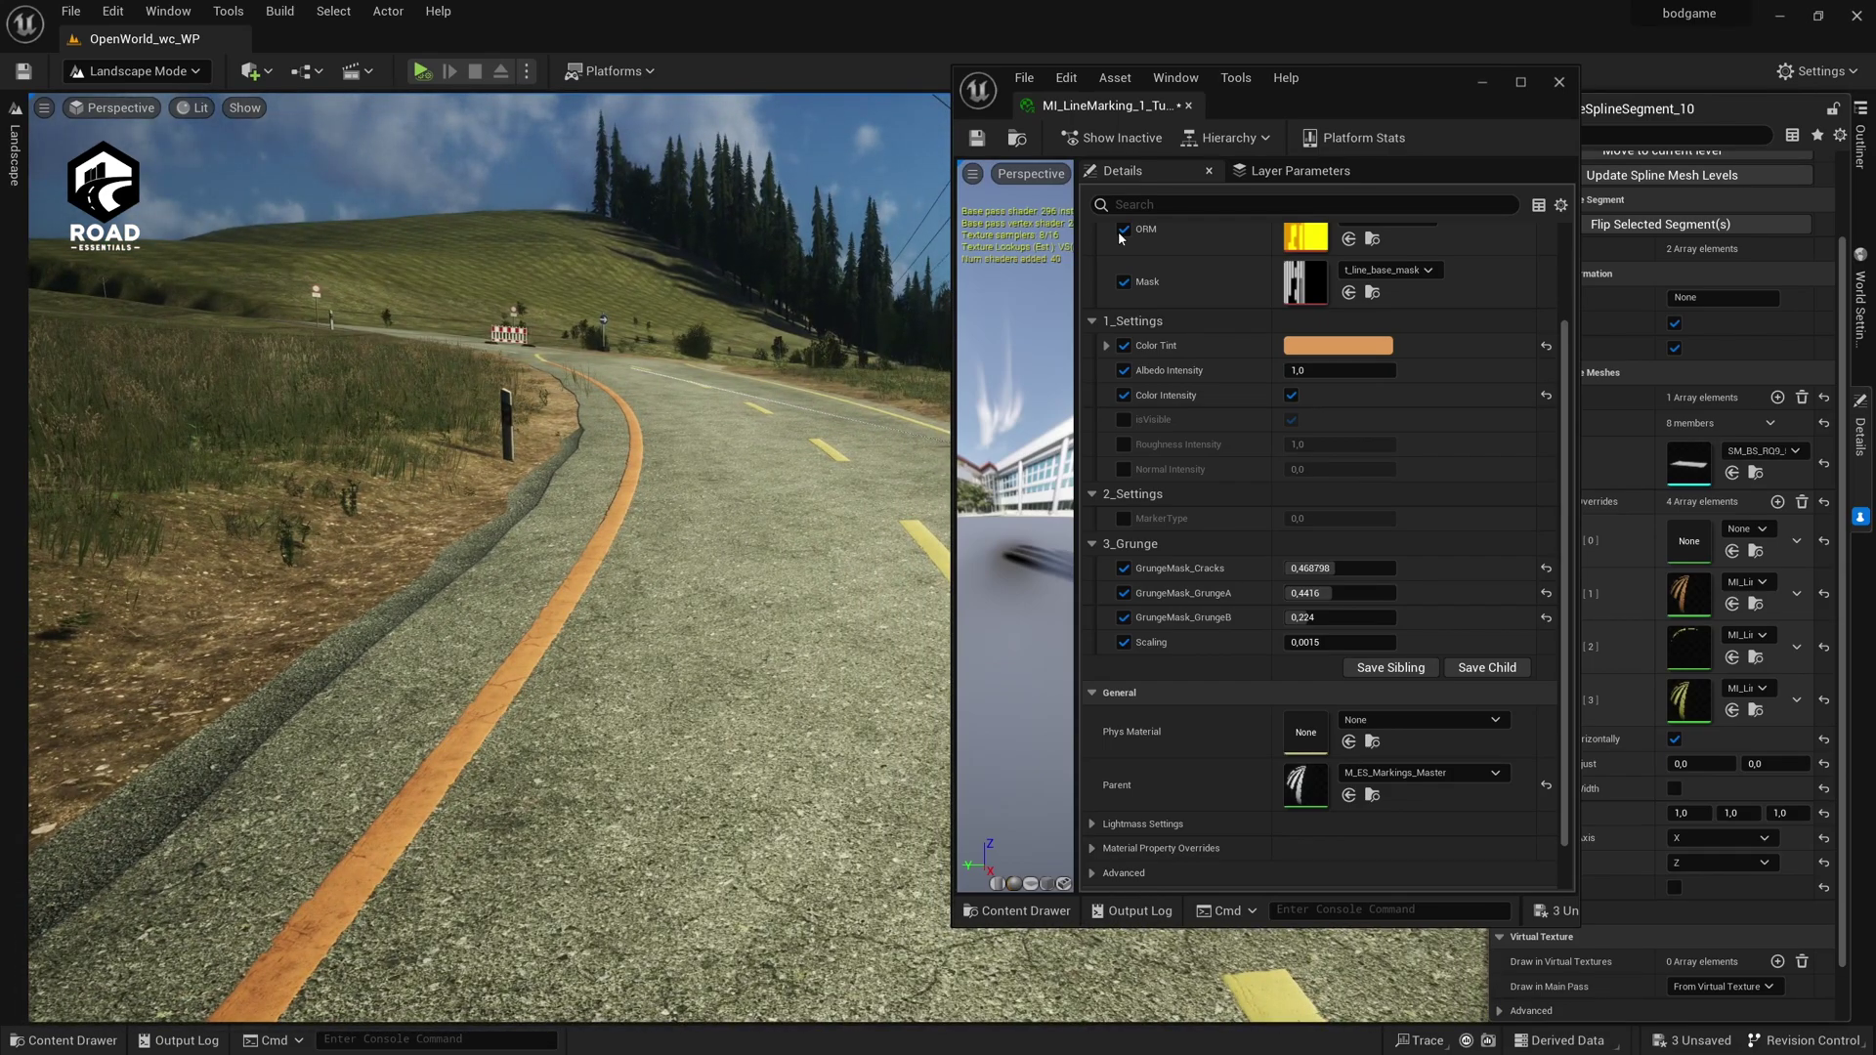
# Save the customized line marking material, close its editor, and view the orange marking on the road.
pyautogui.click(972, 143)
pyautogui.click(1559, 83)
pyautogui.moveTo(1227, 555); pyautogui.dragTo(1187, 674, button='right')
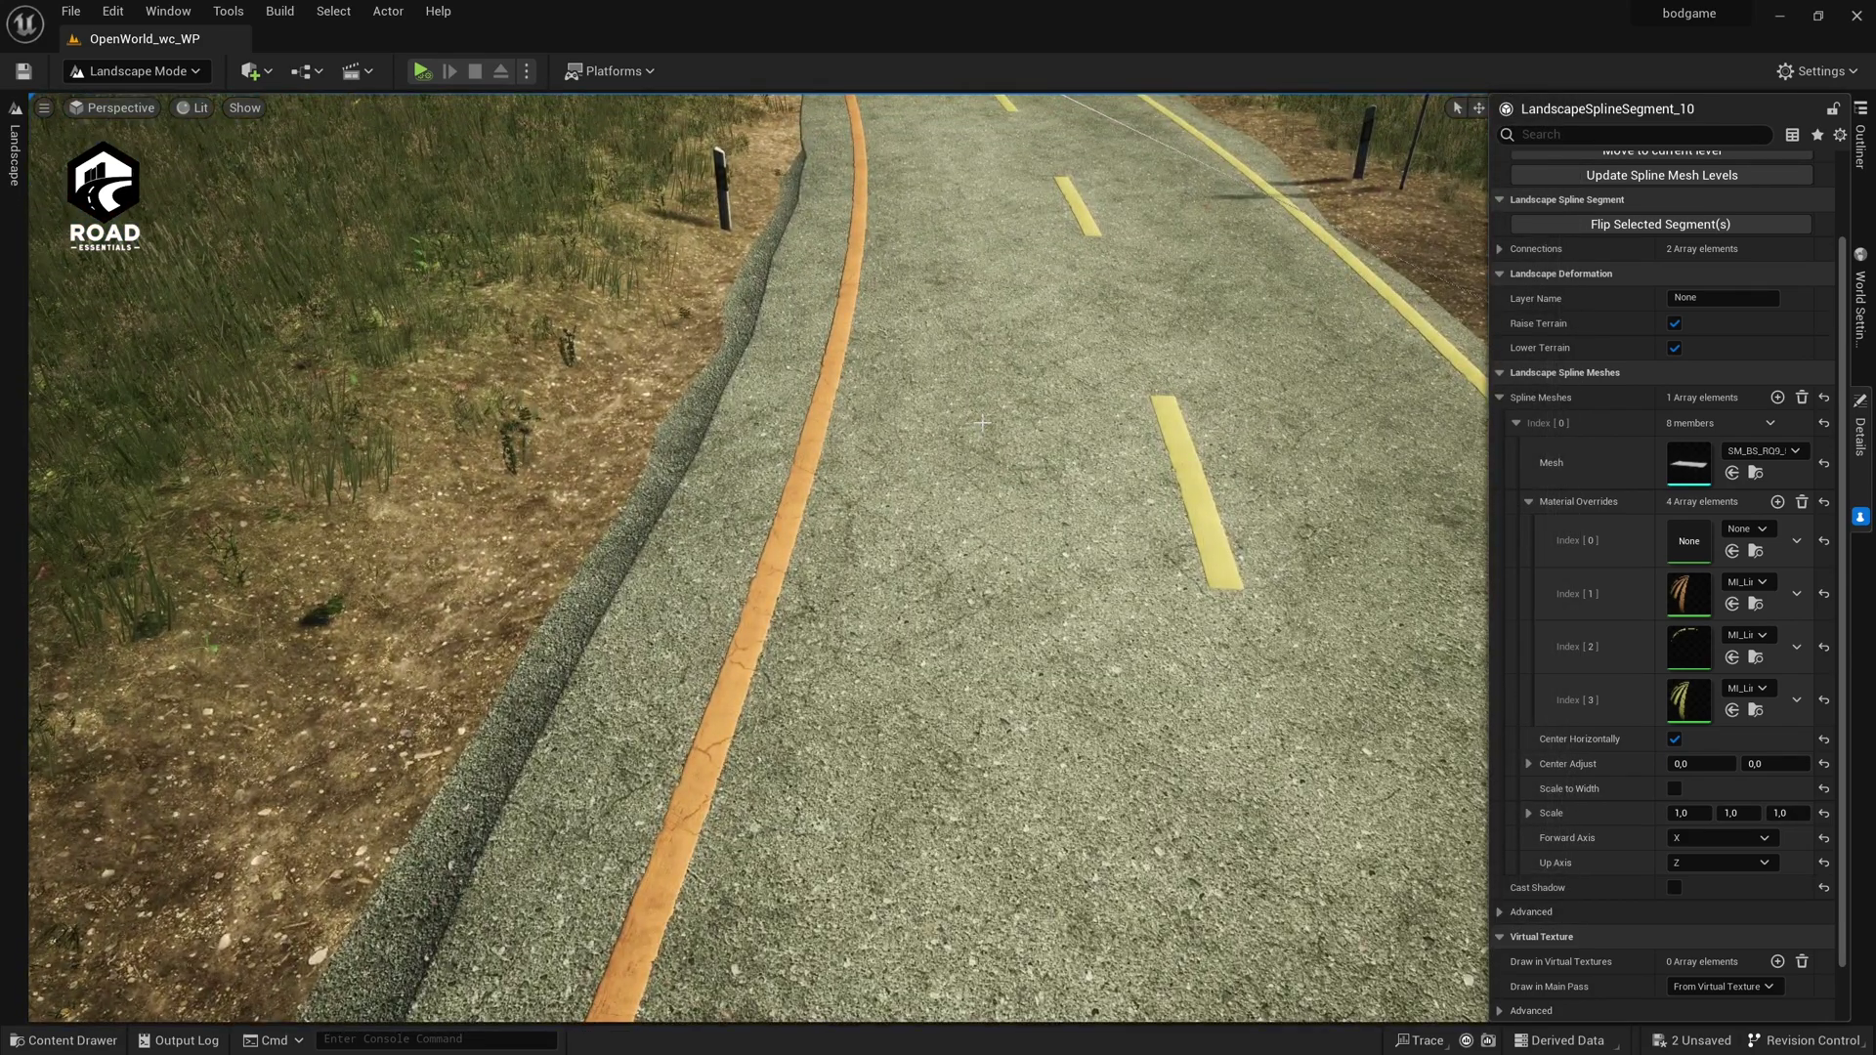